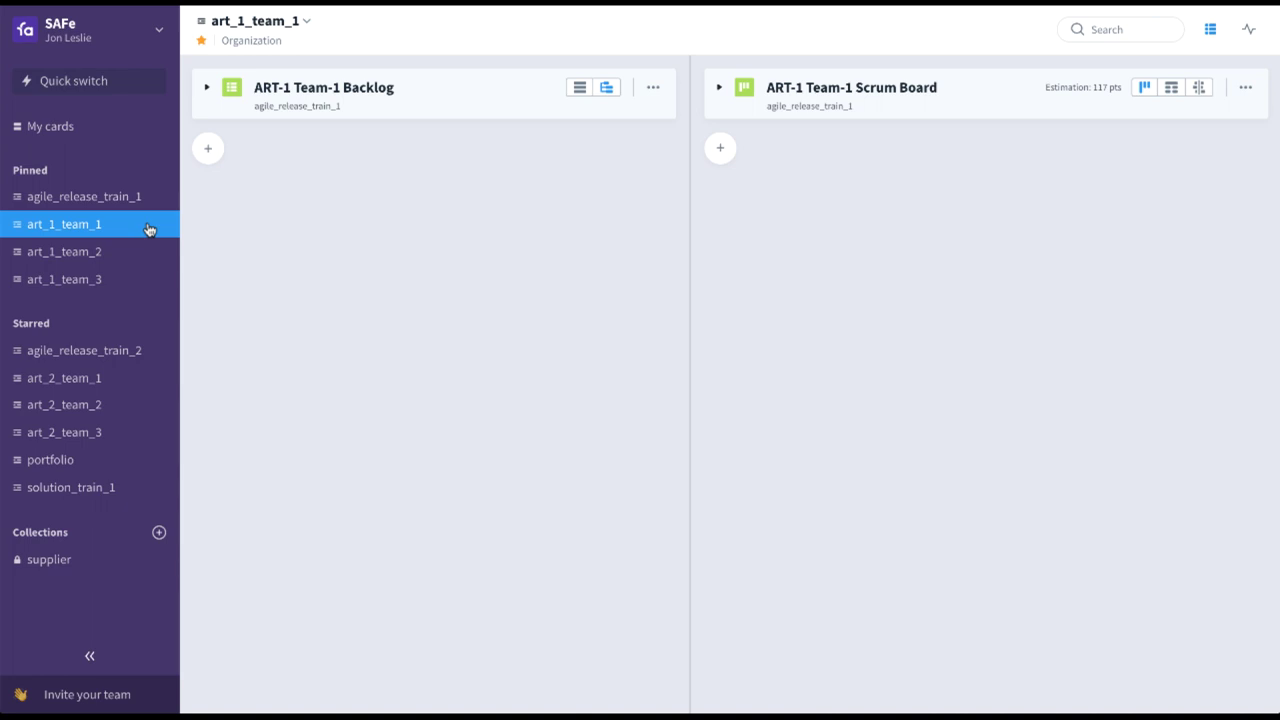
# Browse the art_1_team_2 and art_1_team_3 collections, and return to the art_1_team_1 collection
pyautogui.click(148, 252)
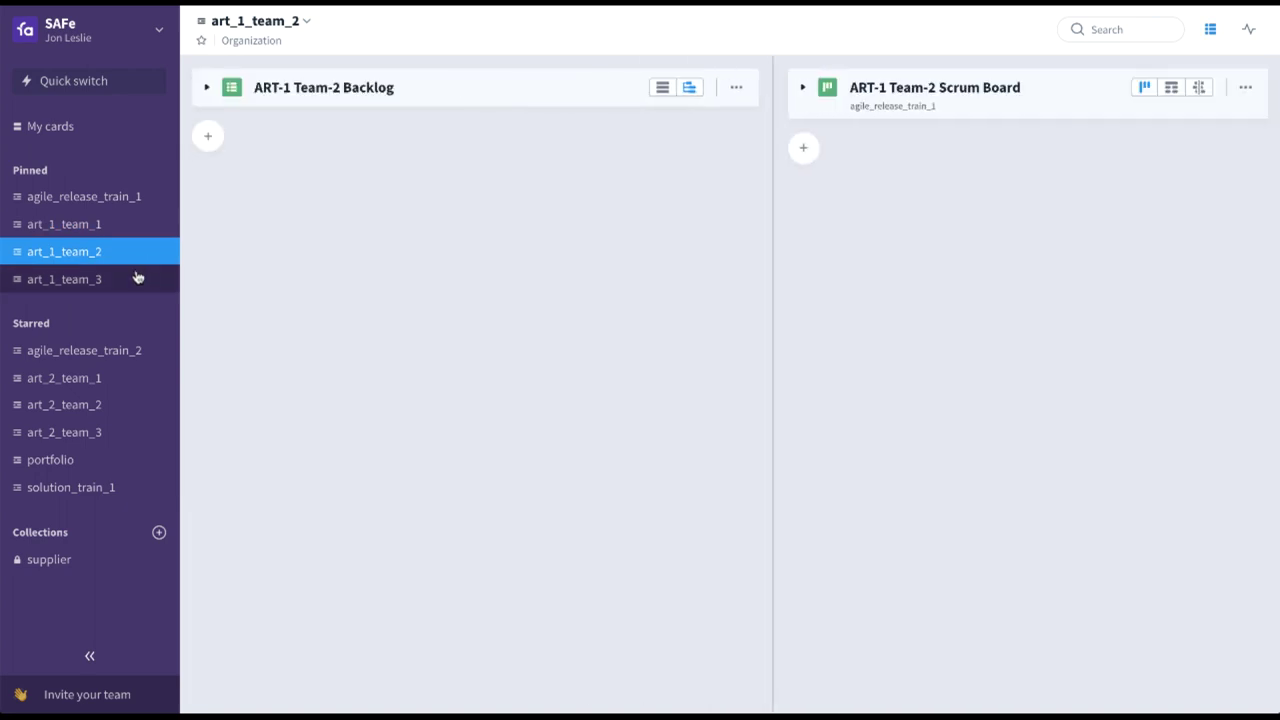
pyautogui.click(140, 279)
pyautogui.click(146, 224)
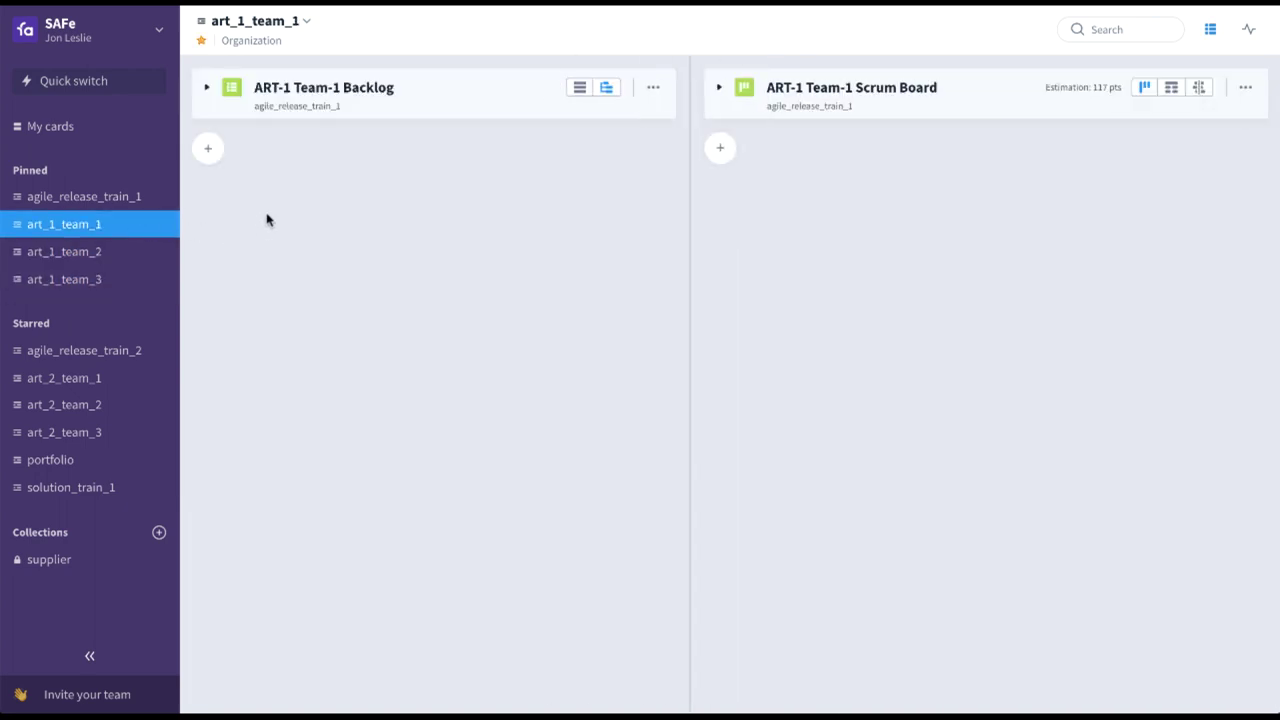
# Expand the ART-1 Team-1 Backlog and the ART-1 Team-1 Scrum Board, and collapse the navigation sidebar
pyautogui.click(207, 89)
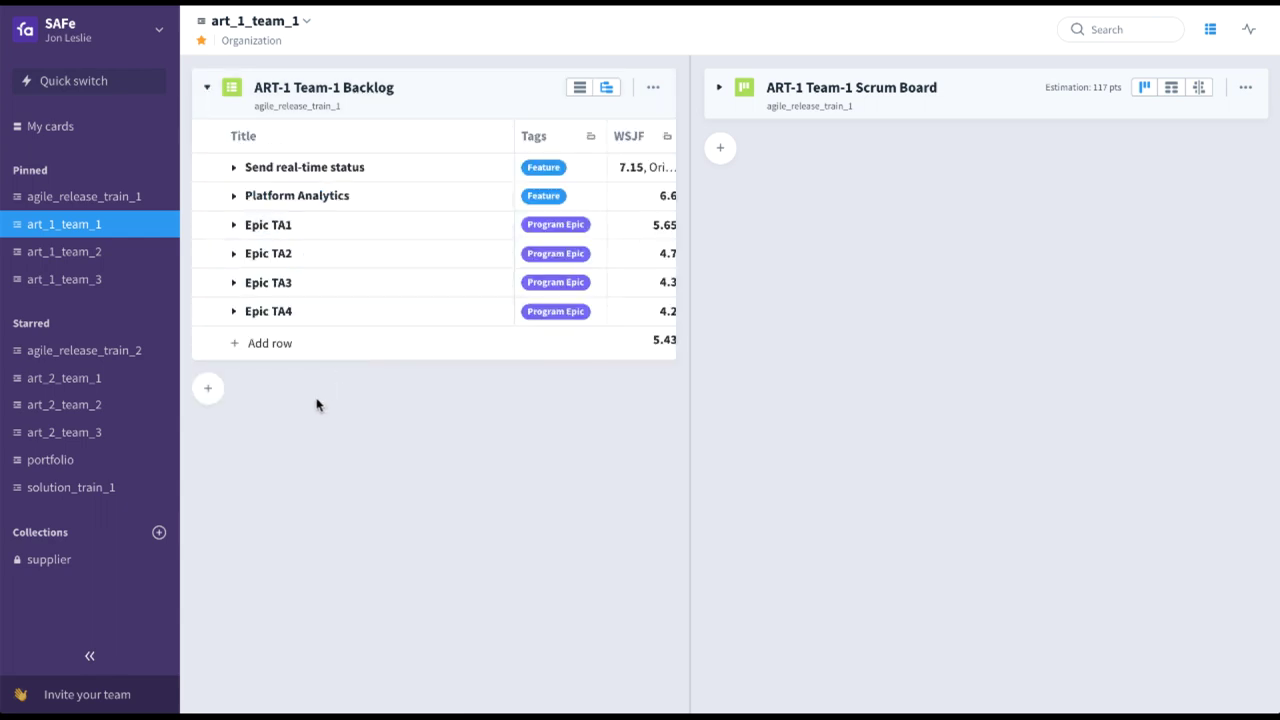
pyautogui.click(717, 89)
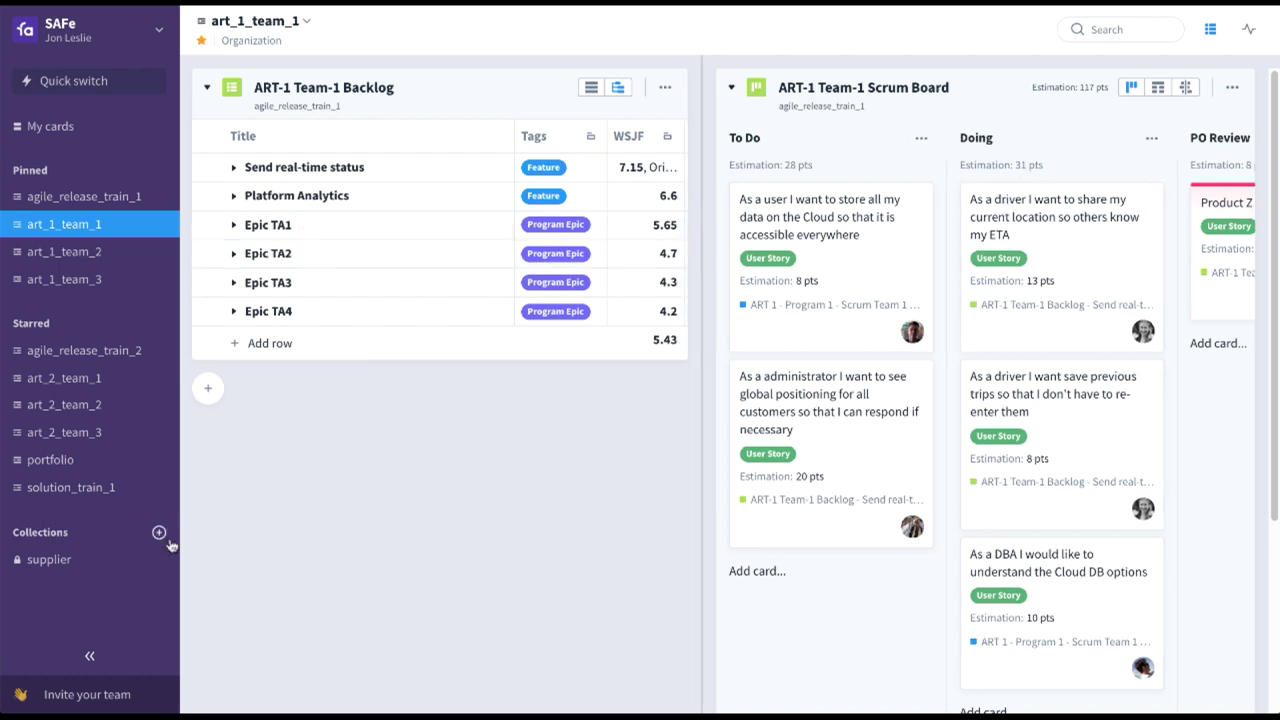
pyautogui.click(89, 655)
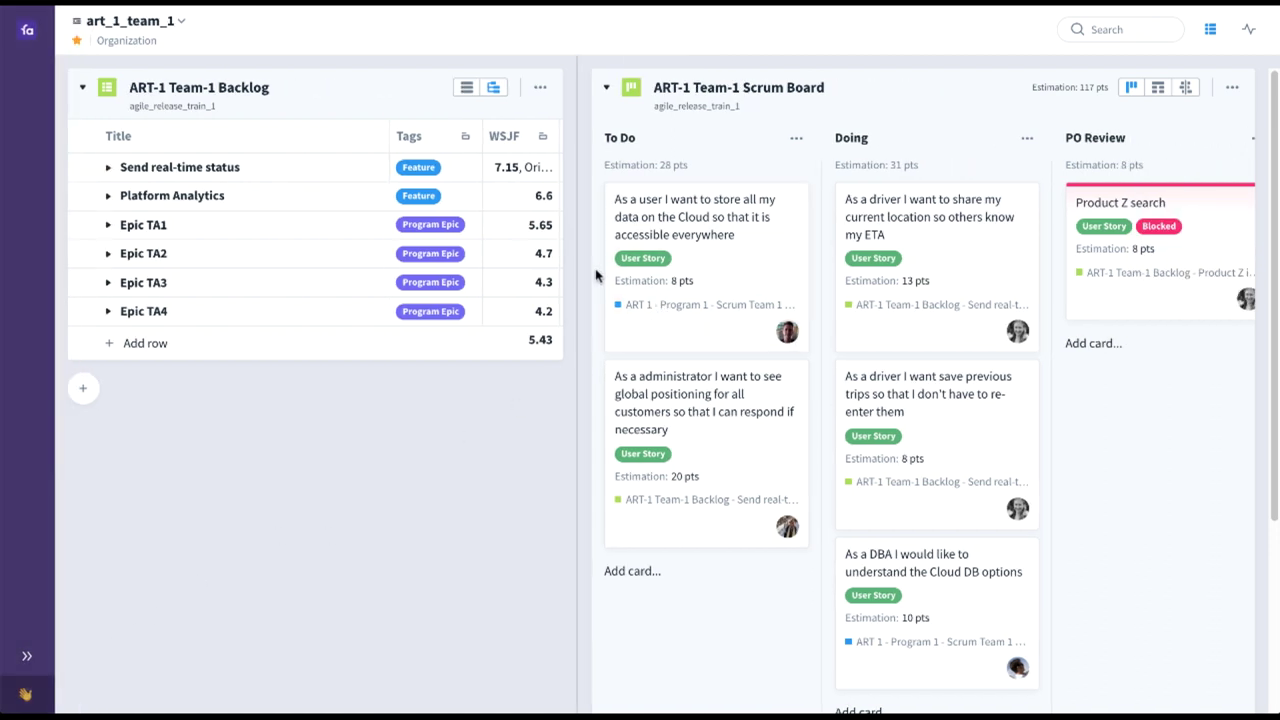
# Widen the Team-1 backlog area until its Relations column shows, and expand the Send real-time status and Platform Analytics features
pyautogui.moveTo(577, 260); pyautogui.dragTo(1012, 243)
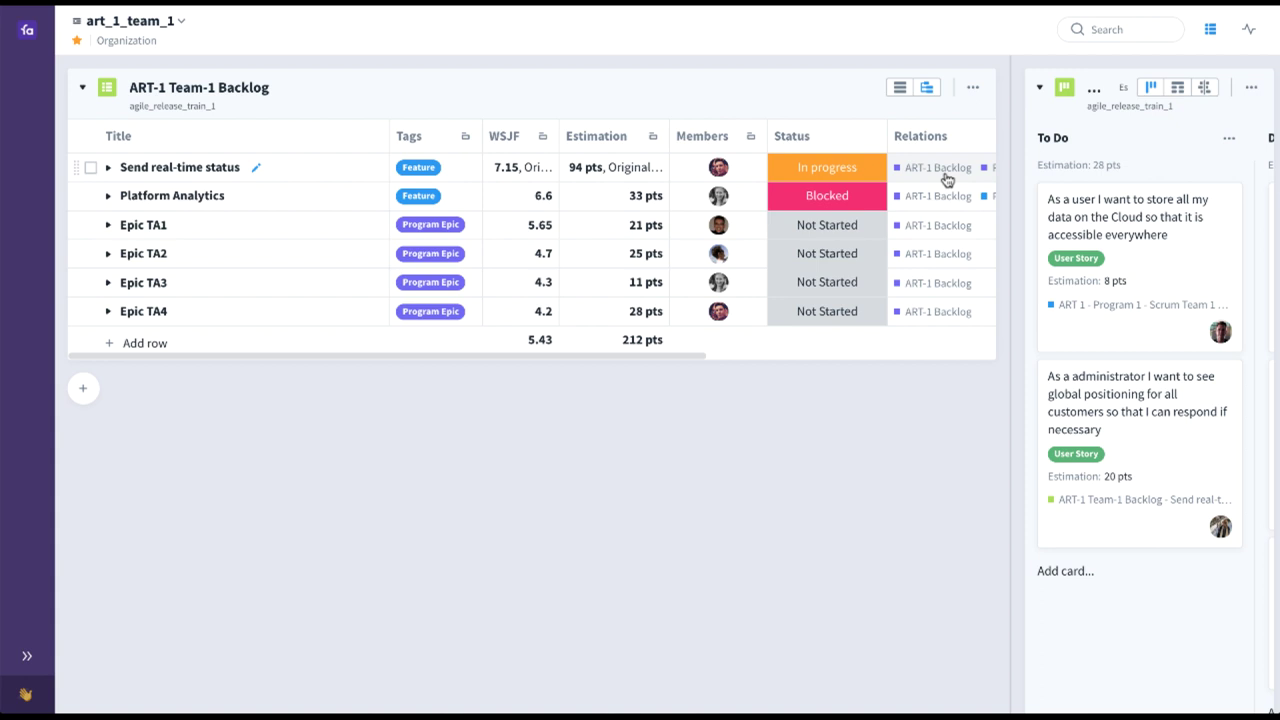
pyautogui.click(108, 168)
pyautogui.click(108, 369)
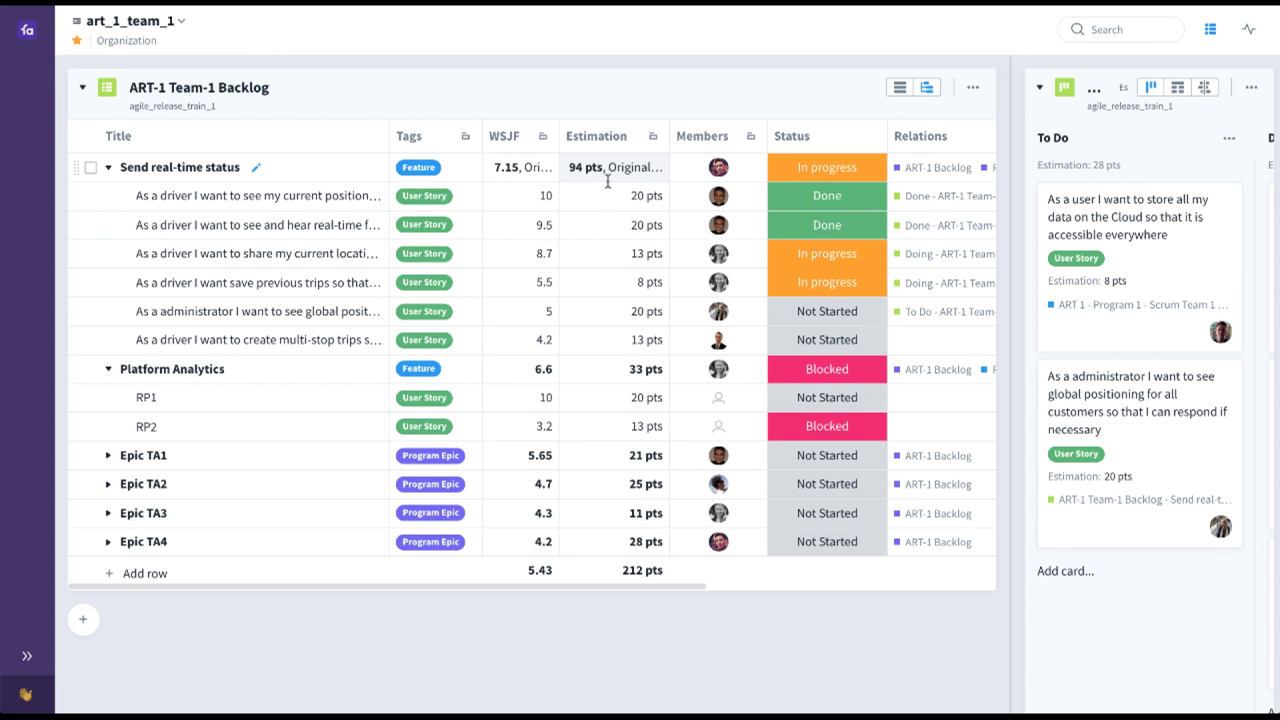
# Review the Team-1 Scrum Board's layout options and its workflow rules for the To Do column, and close the rules
pyautogui.hscroll(3, 607, 186)
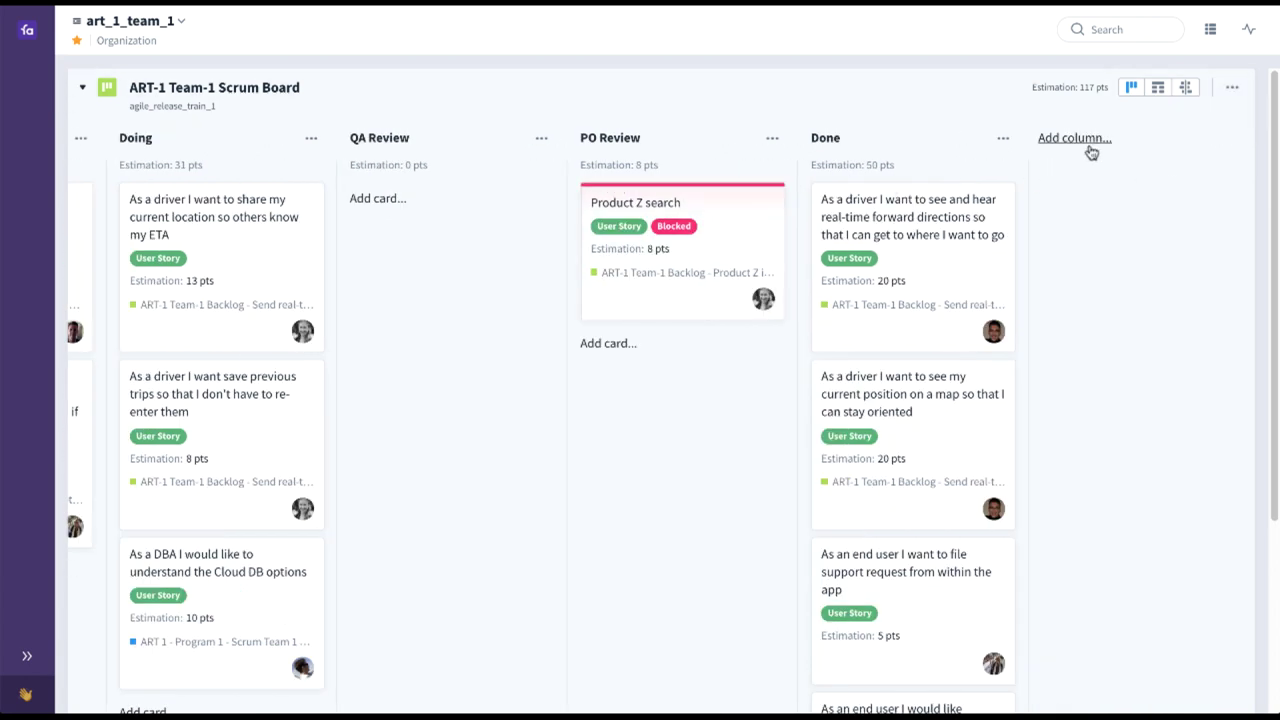
pyautogui.click(1232, 90)
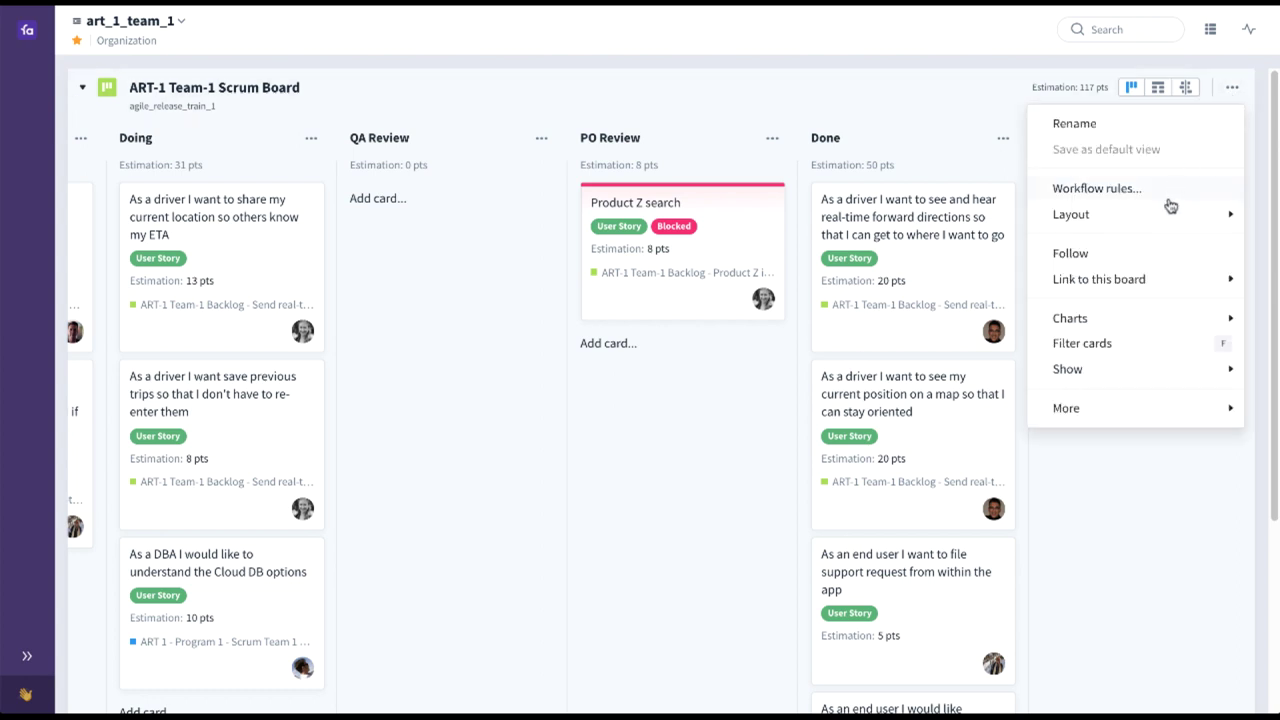
pyautogui.moveTo(1167, 208)
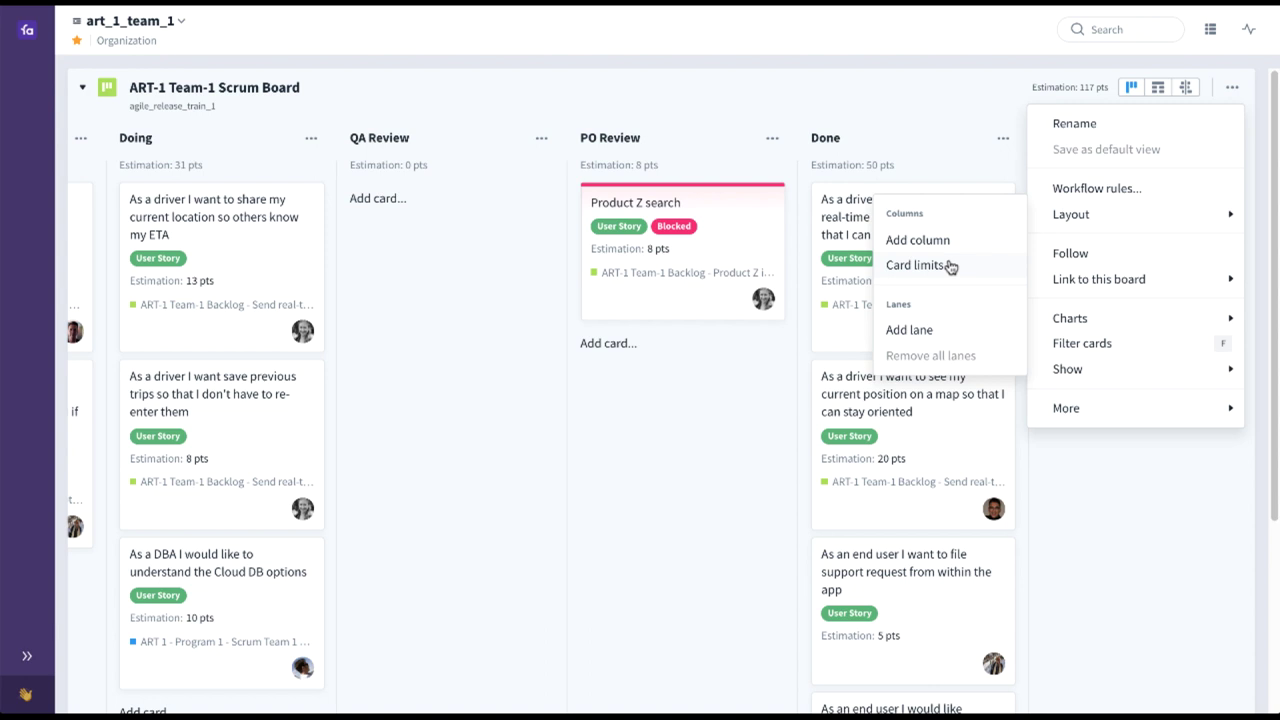
pyautogui.click(1119, 194)
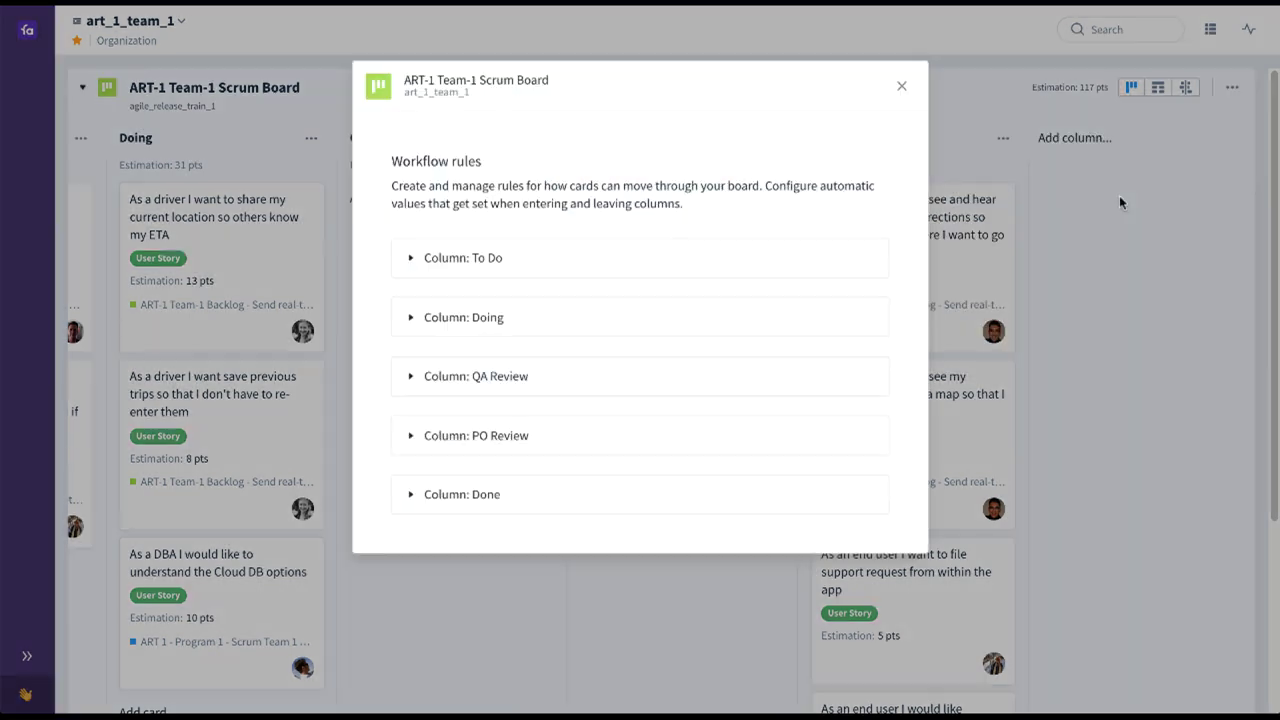
pyautogui.click(409, 260)
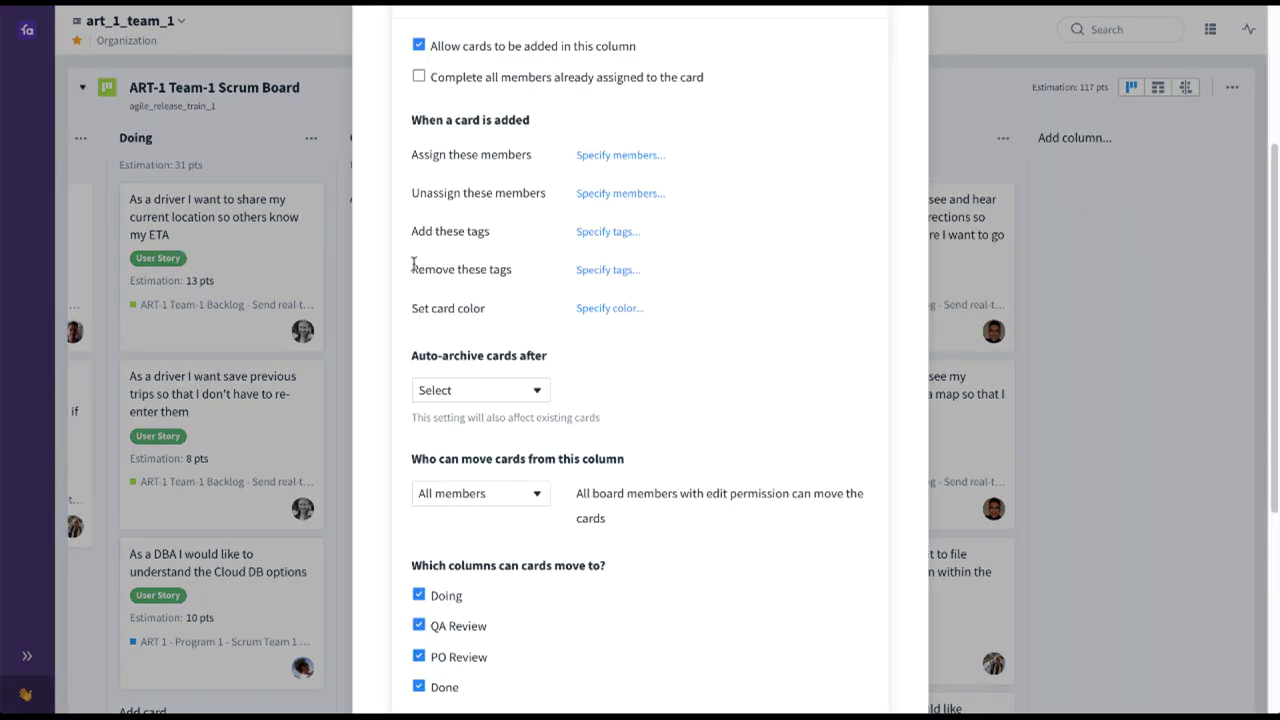
pyautogui.click(1003, 186)
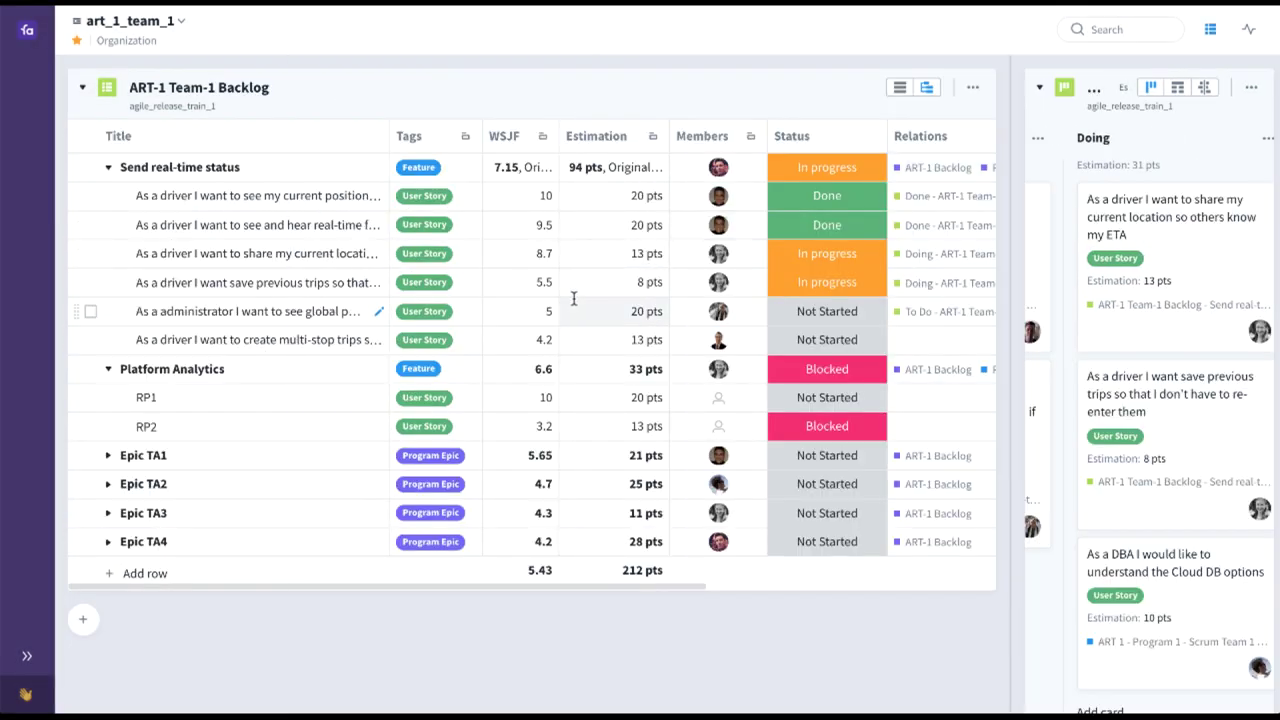
# Add the backlog user story about creating multi-stop trips to the top of the Scrum Board's To Do column
pyautogui.moveTo(273, 342); pyautogui.dragTo(1060, 239)
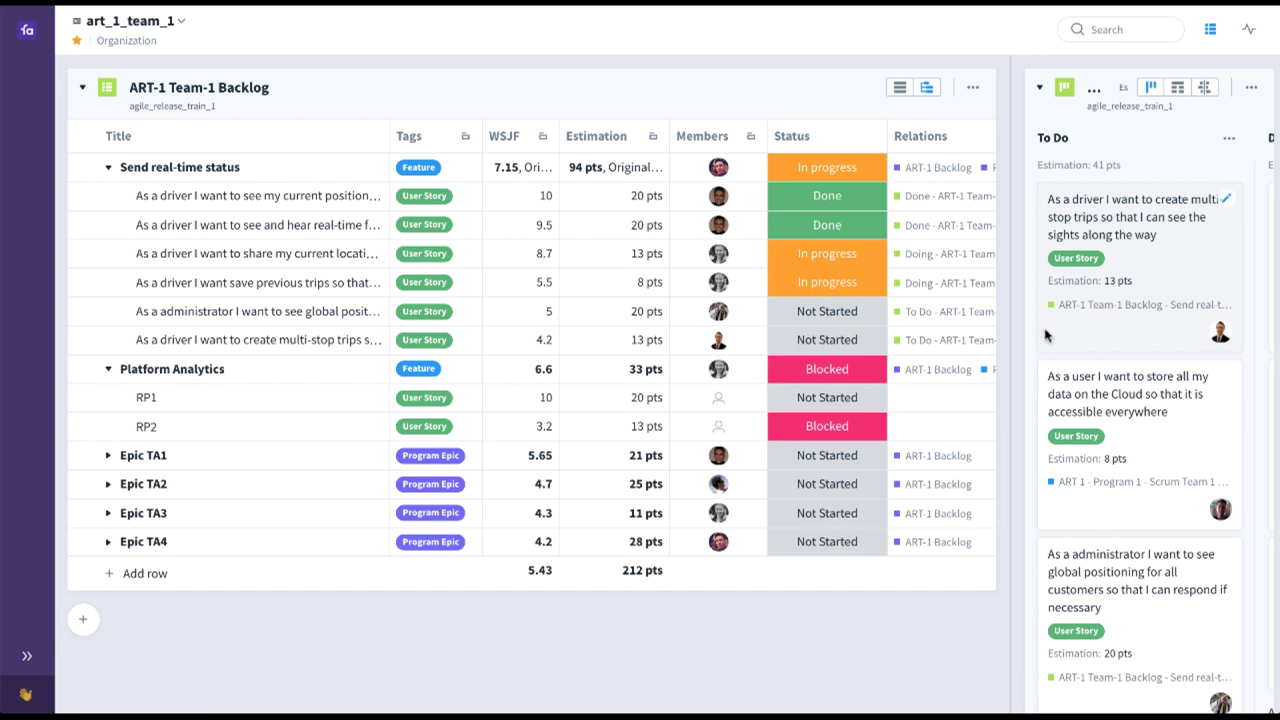
pyautogui.click(938, 350)
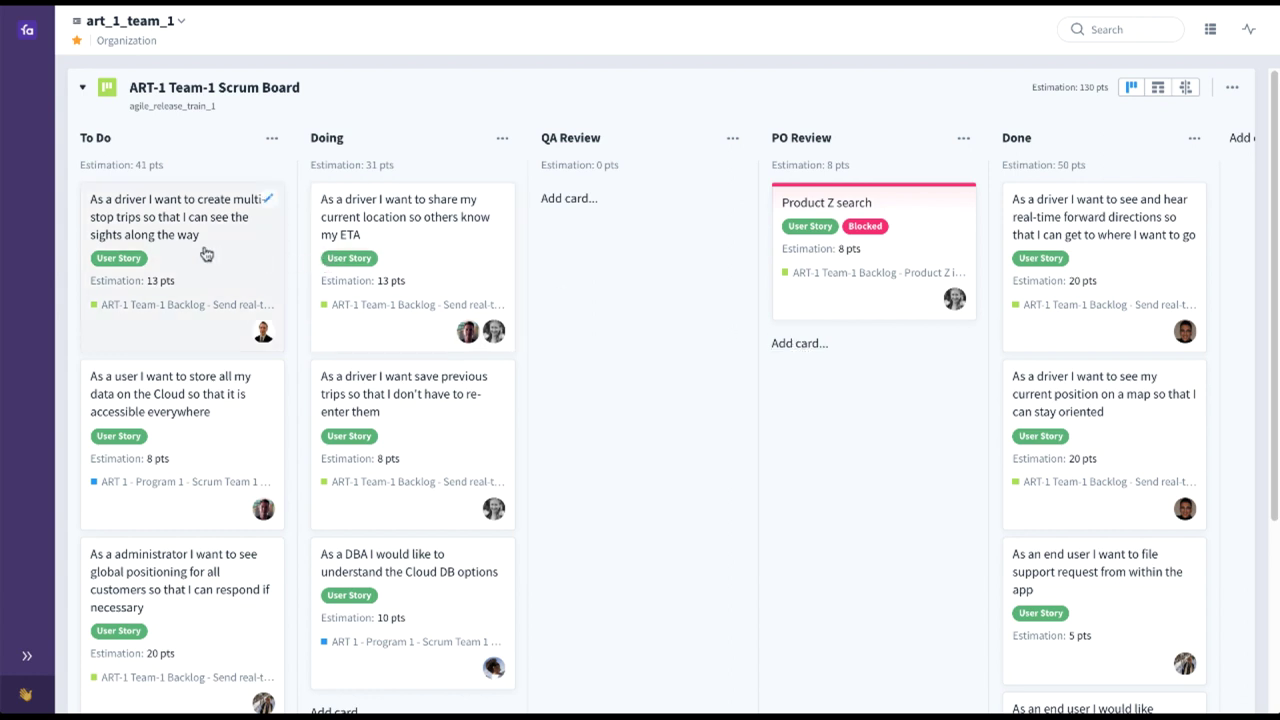
# Move the multi-stop trips card from To Do through Doing, QA Review and PO Review to Done
pyautogui.moveTo(206, 255); pyautogui.dragTo(442, 230)
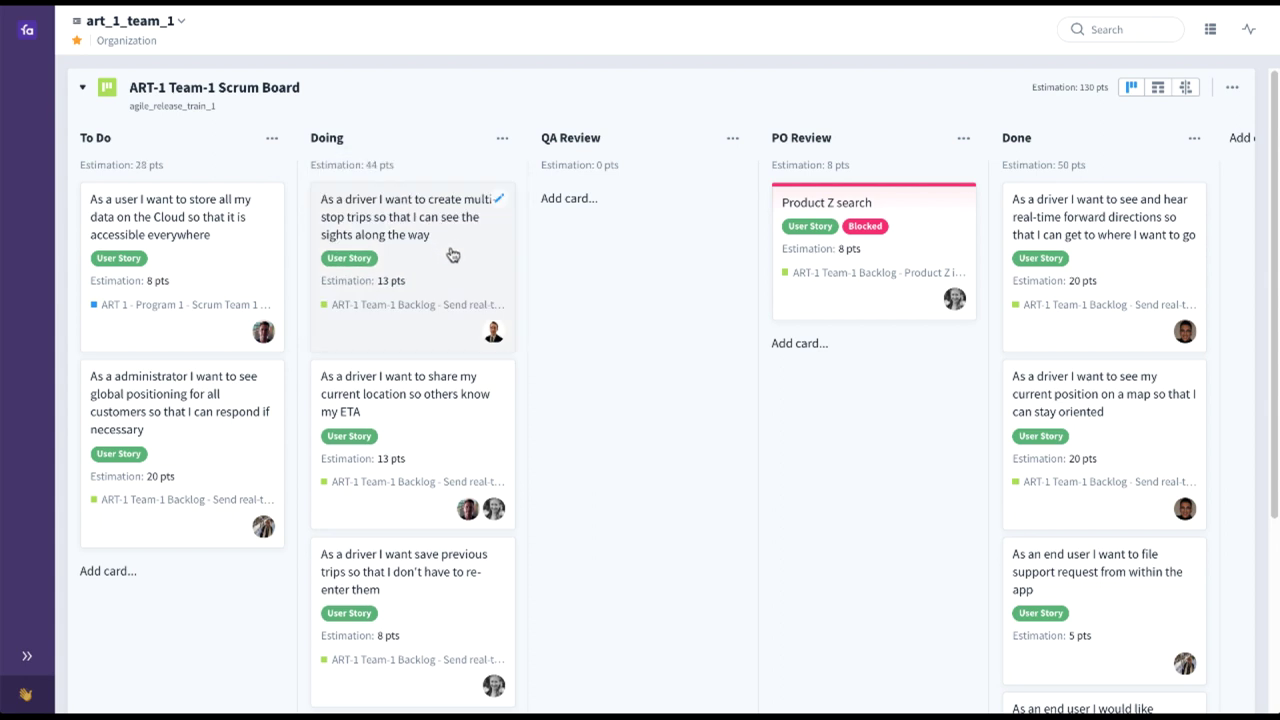
pyautogui.moveTo(452, 255); pyautogui.dragTo(628, 257)
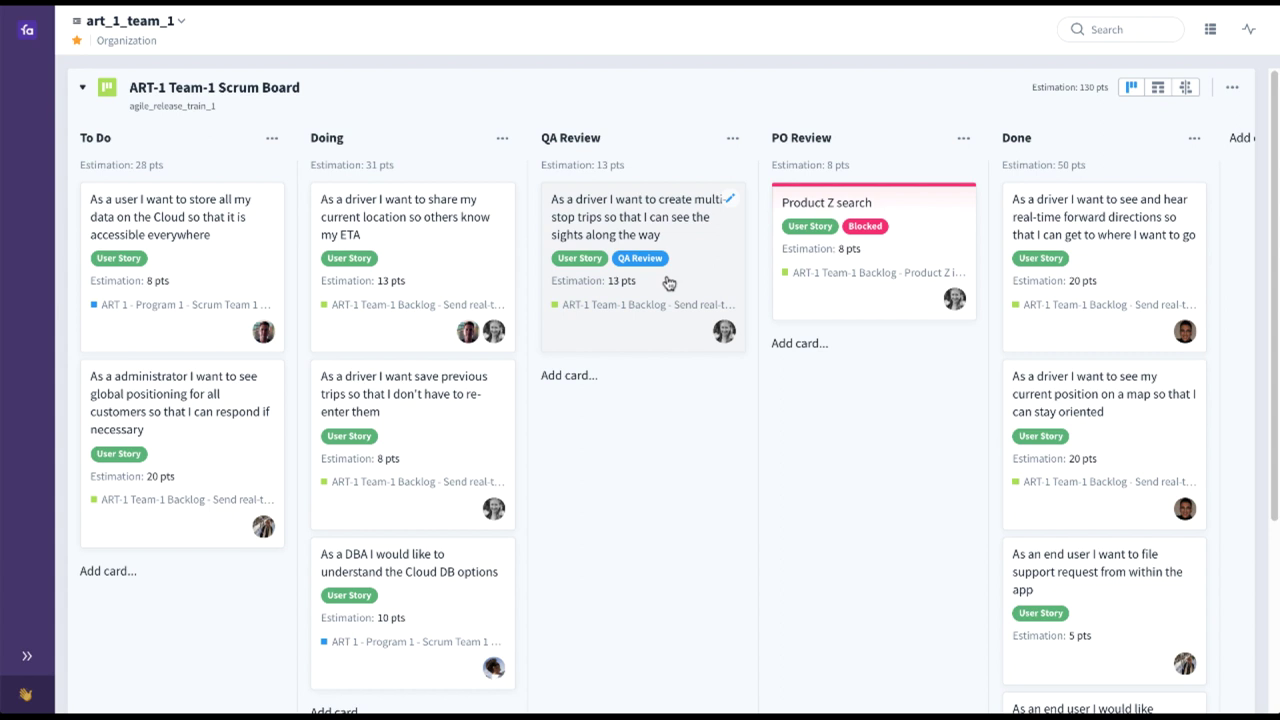
pyautogui.moveTo(667, 287); pyautogui.dragTo(829, 272)
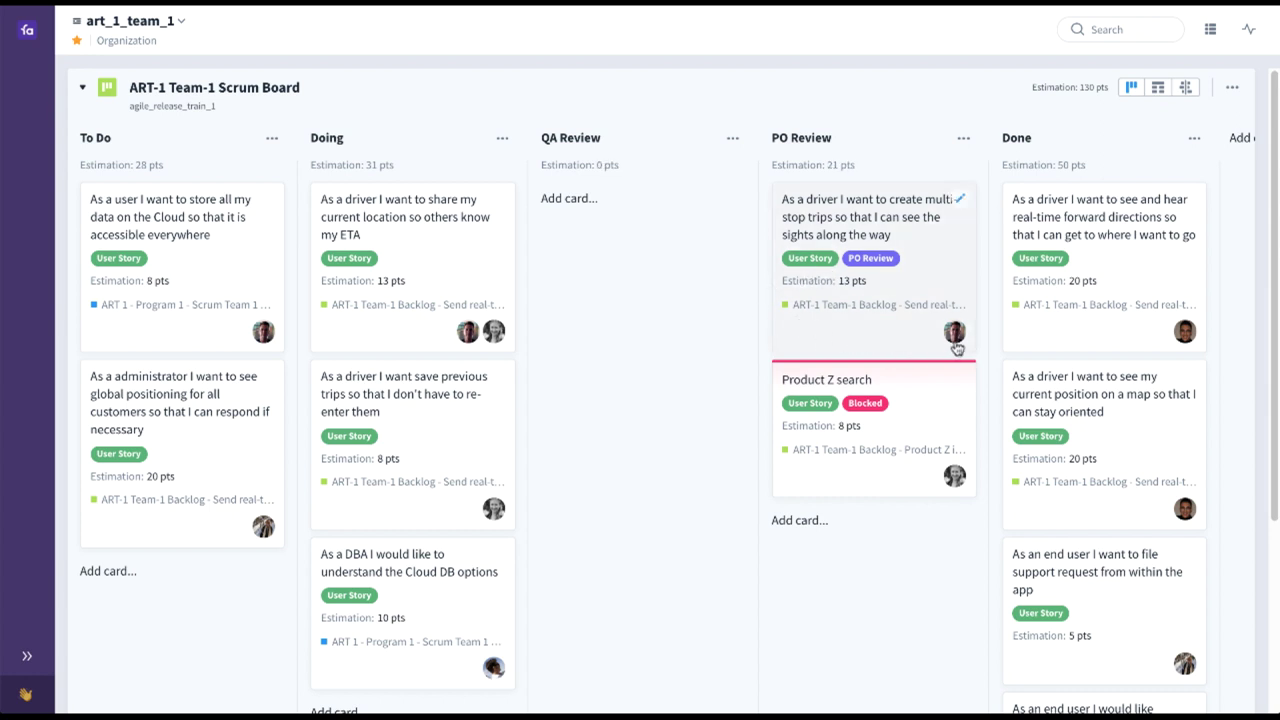
pyautogui.moveTo(955, 345)
pyautogui.moveTo(891, 288); pyautogui.dragTo(1092, 248)
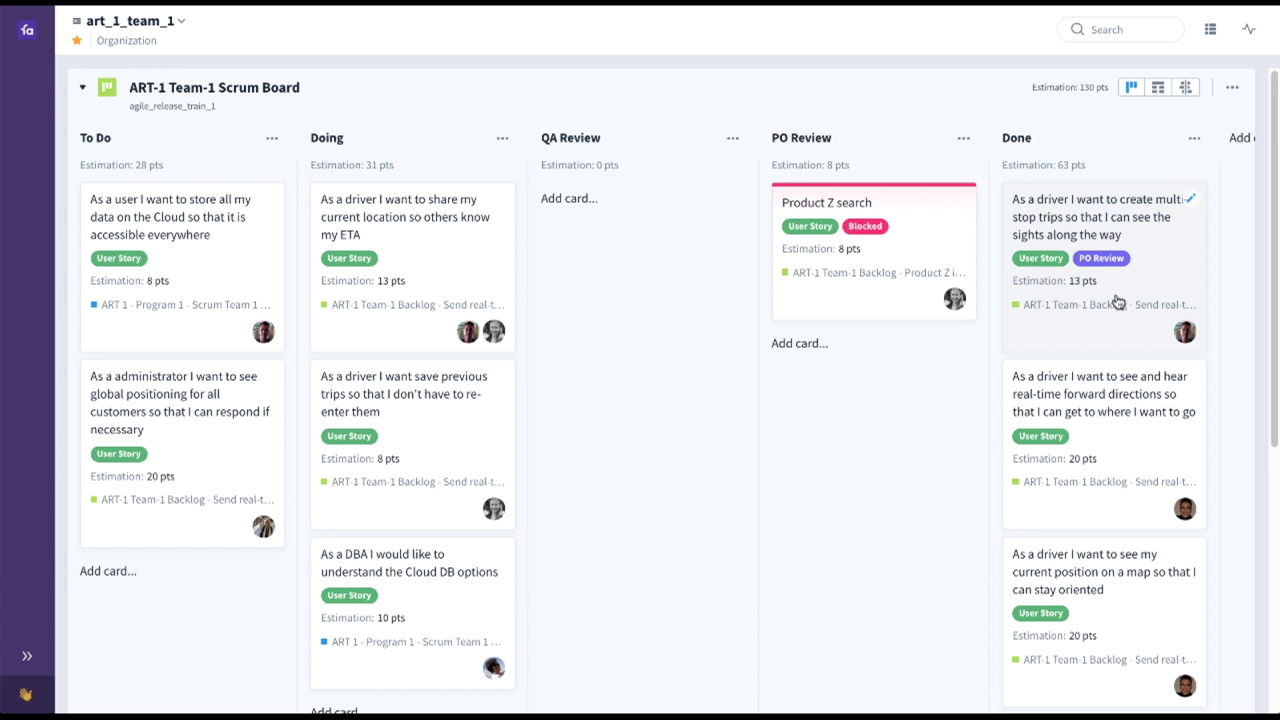
# View the Team-1 Scrum Board's burndown chart, examine its predicted completion point, and close the chart
pyautogui.click(1232, 90)
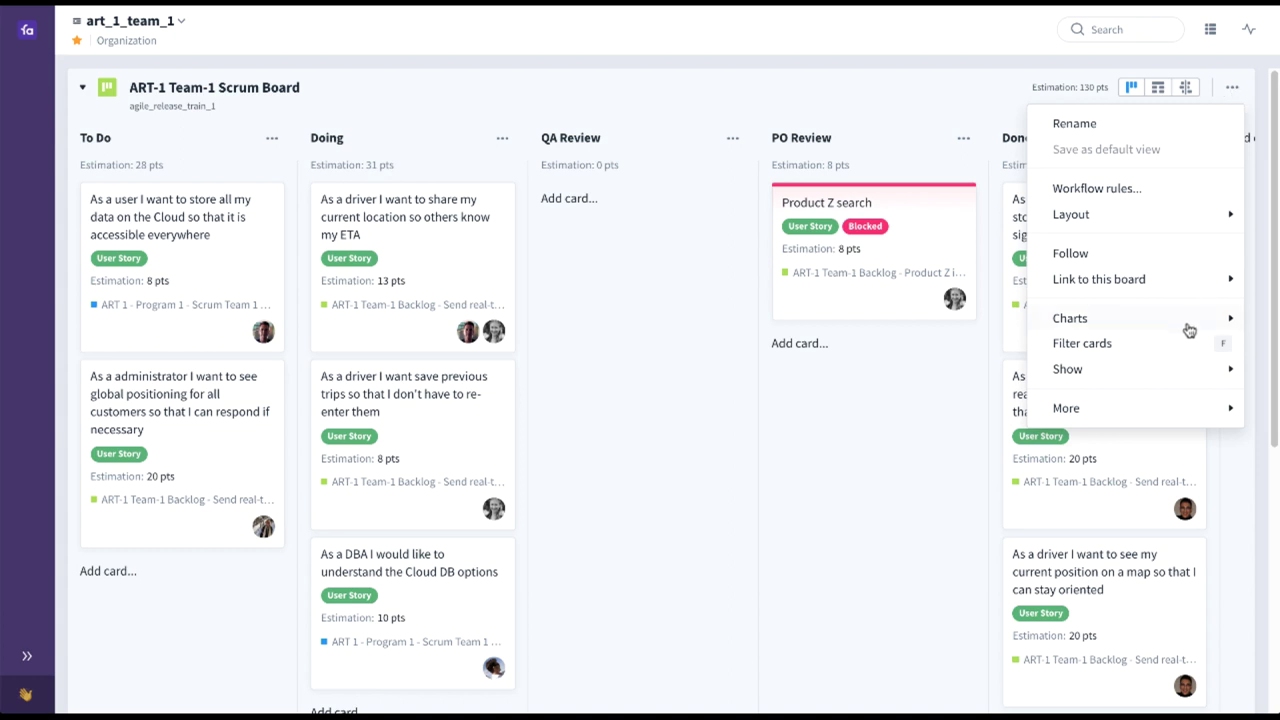
pyautogui.moveTo(1186, 323)
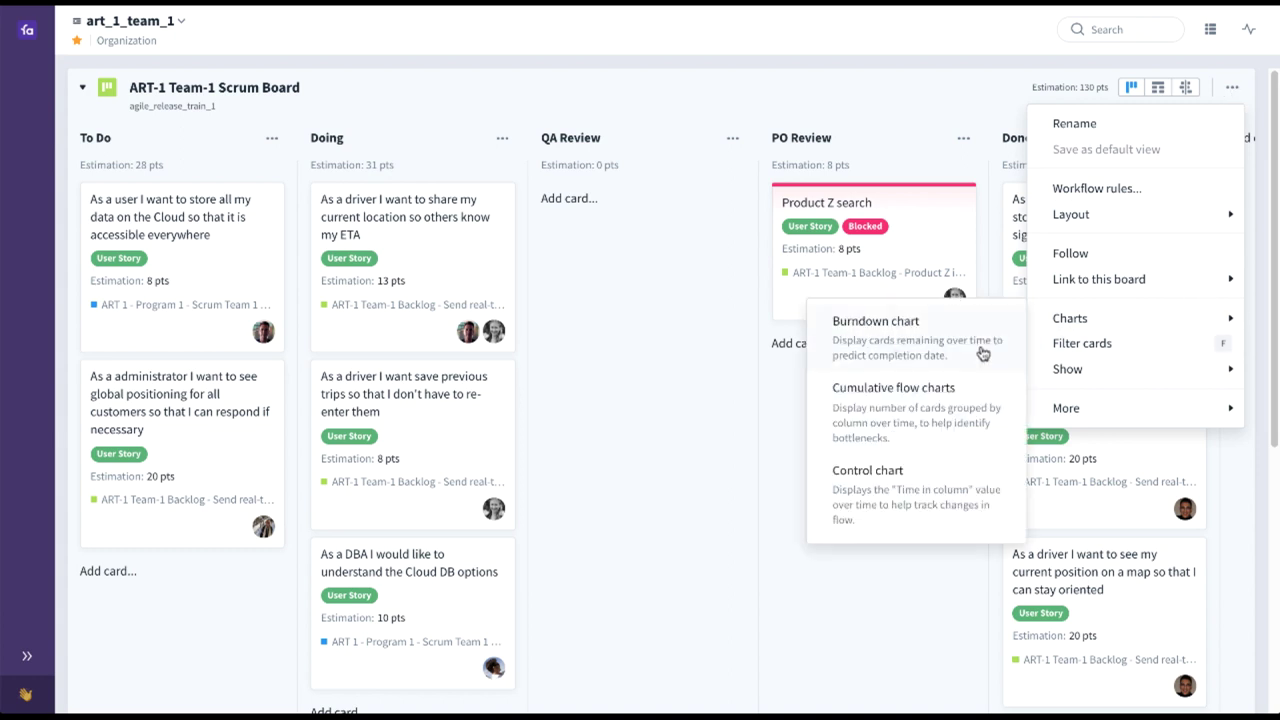
pyautogui.click(945, 350)
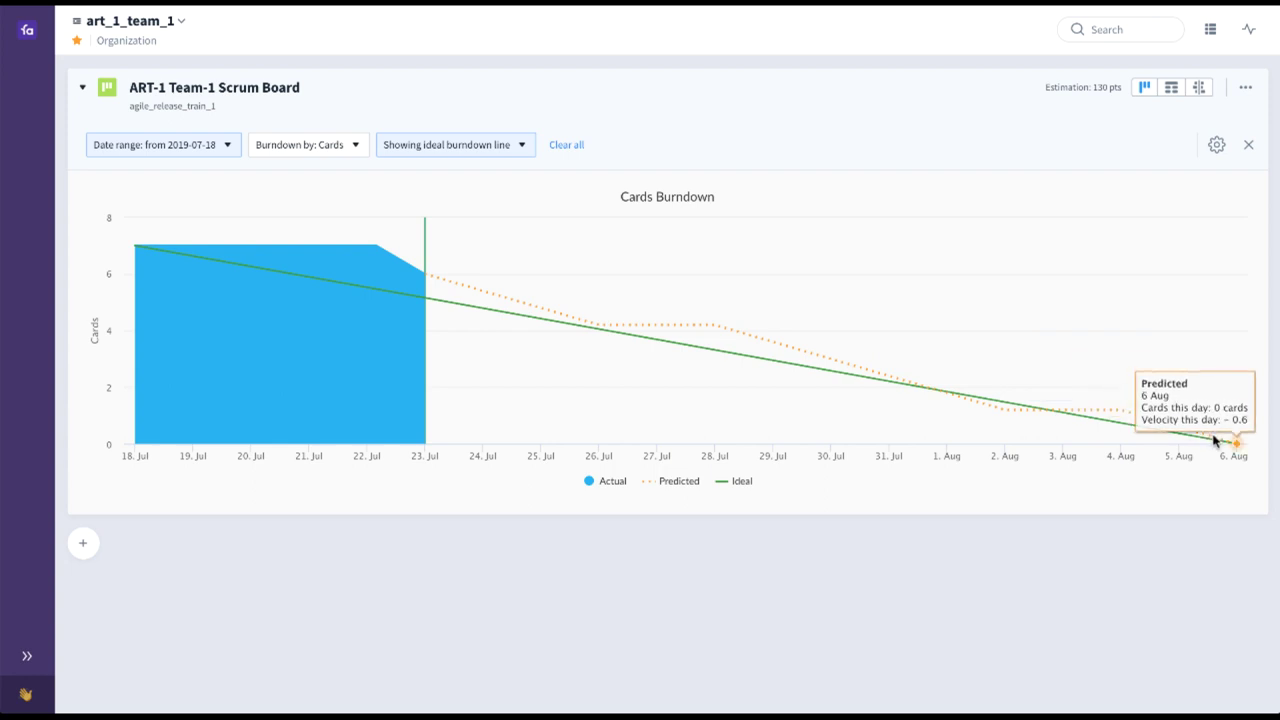
pyautogui.click(1249, 145)
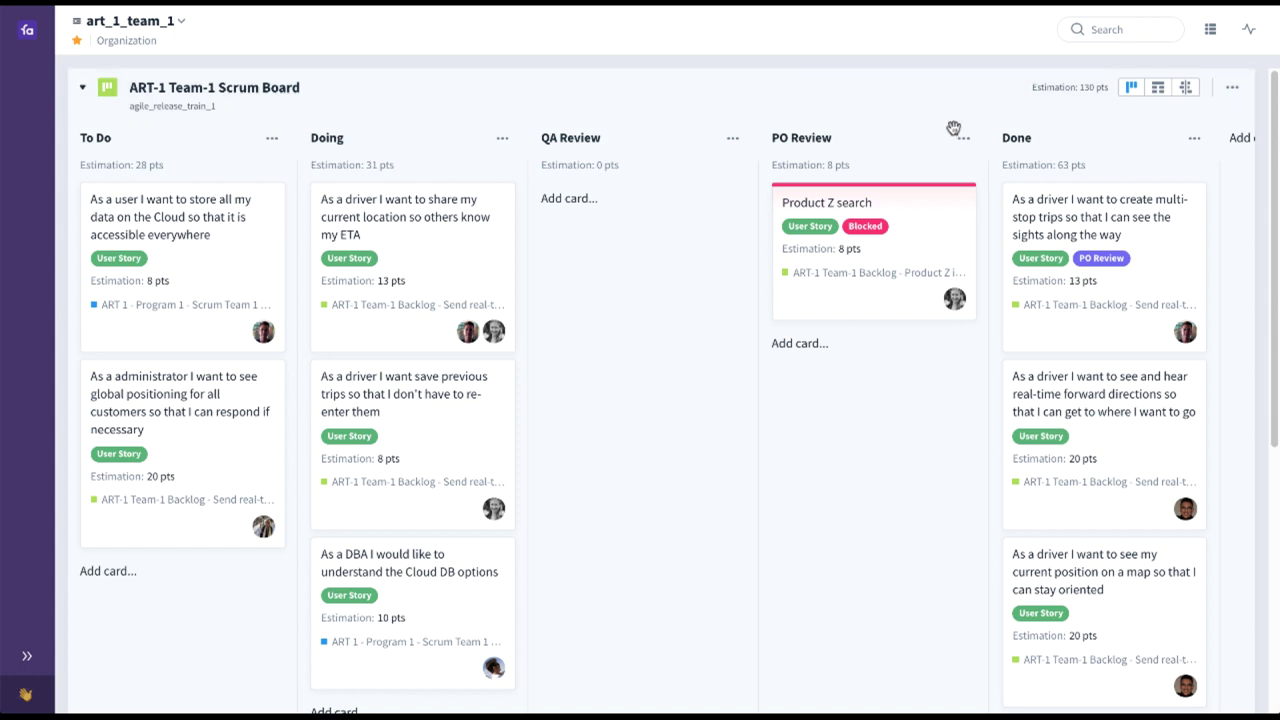
# Switch to the agile_release_train_1 collection and collapse the navigation sidebar
pyautogui.click(27, 656)
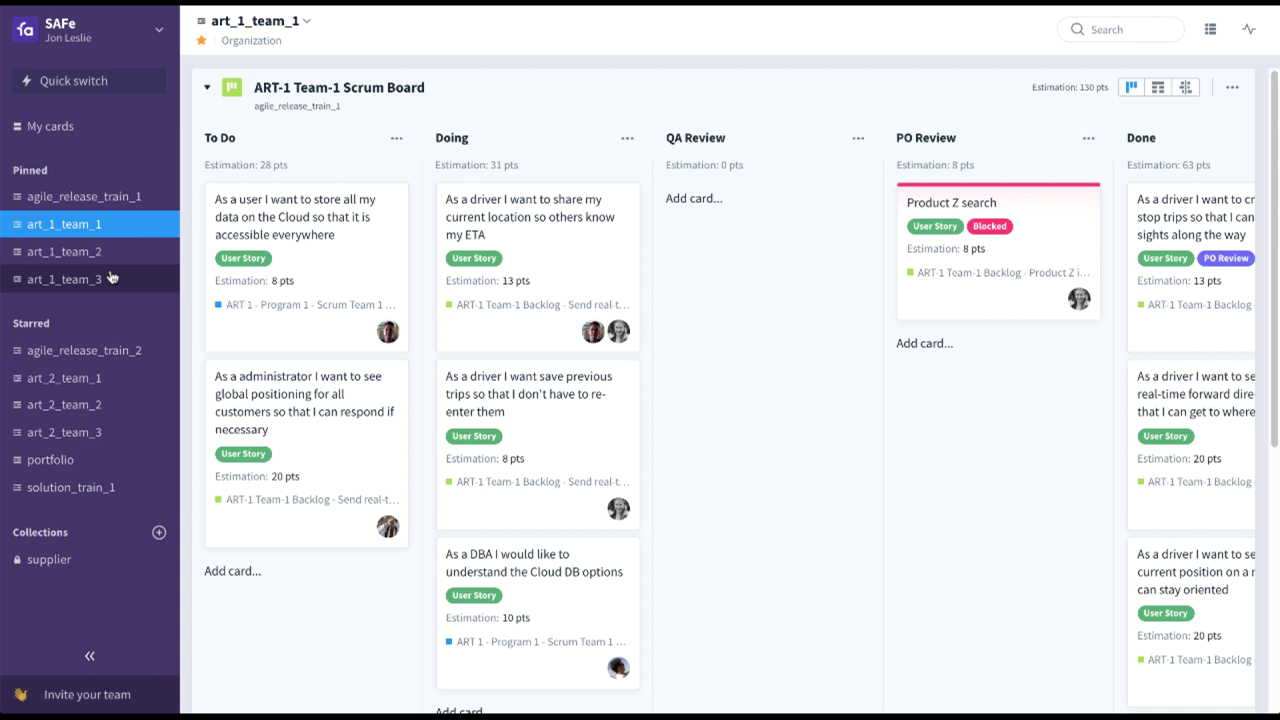
pyautogui.click(127, 200)
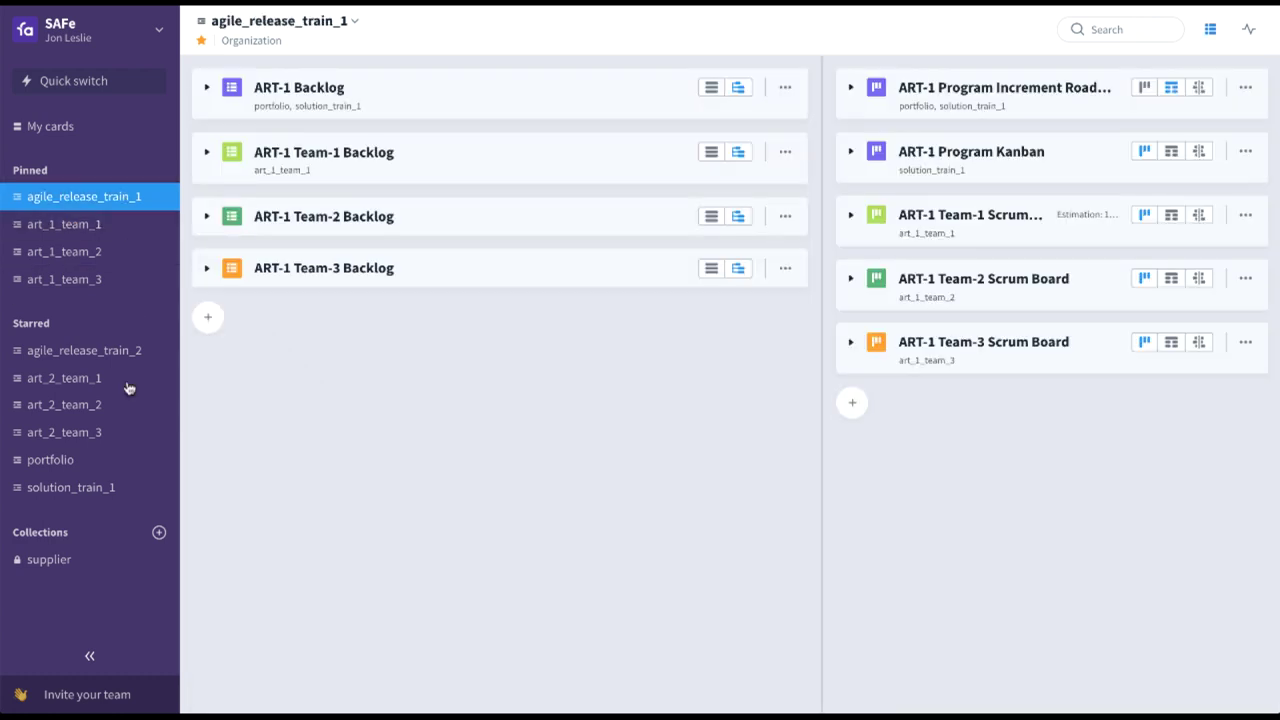
pyautogui.click(89, 655)
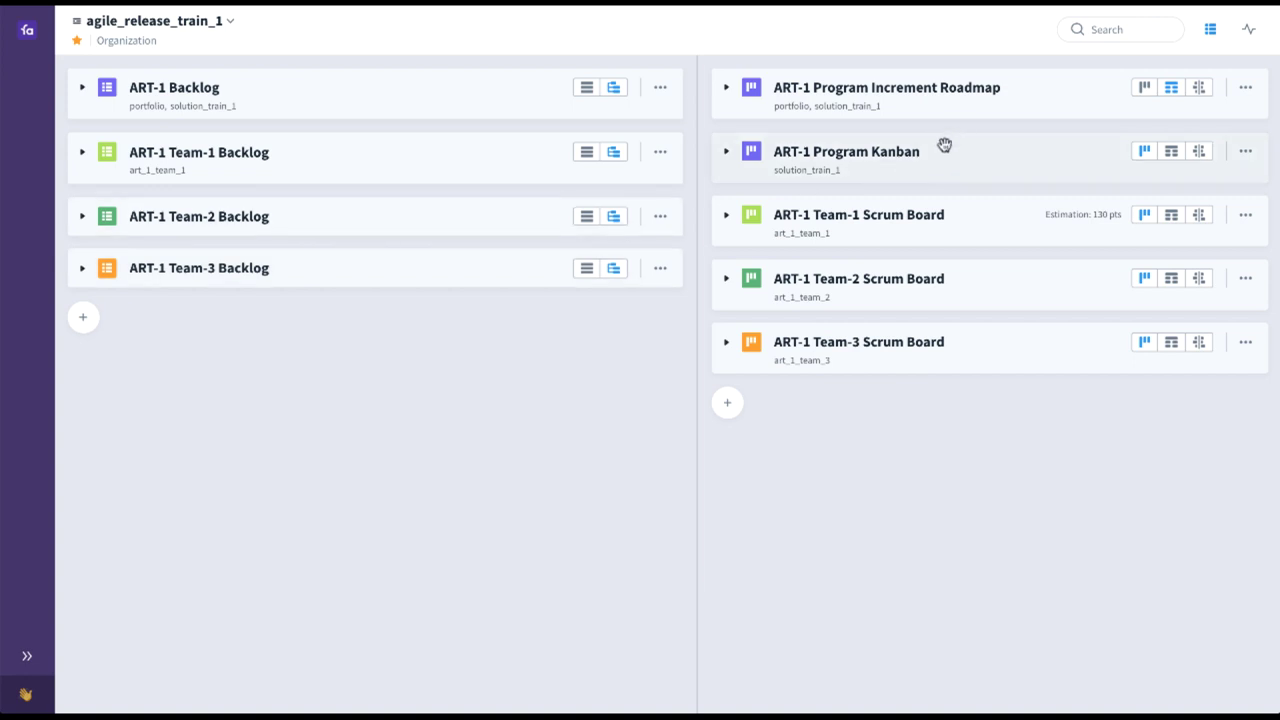
# Expand the ART-1 Team-1 Backlog and Scrum Board to examine them within the release train, and collapse both
pyautogui.click(85, 155)
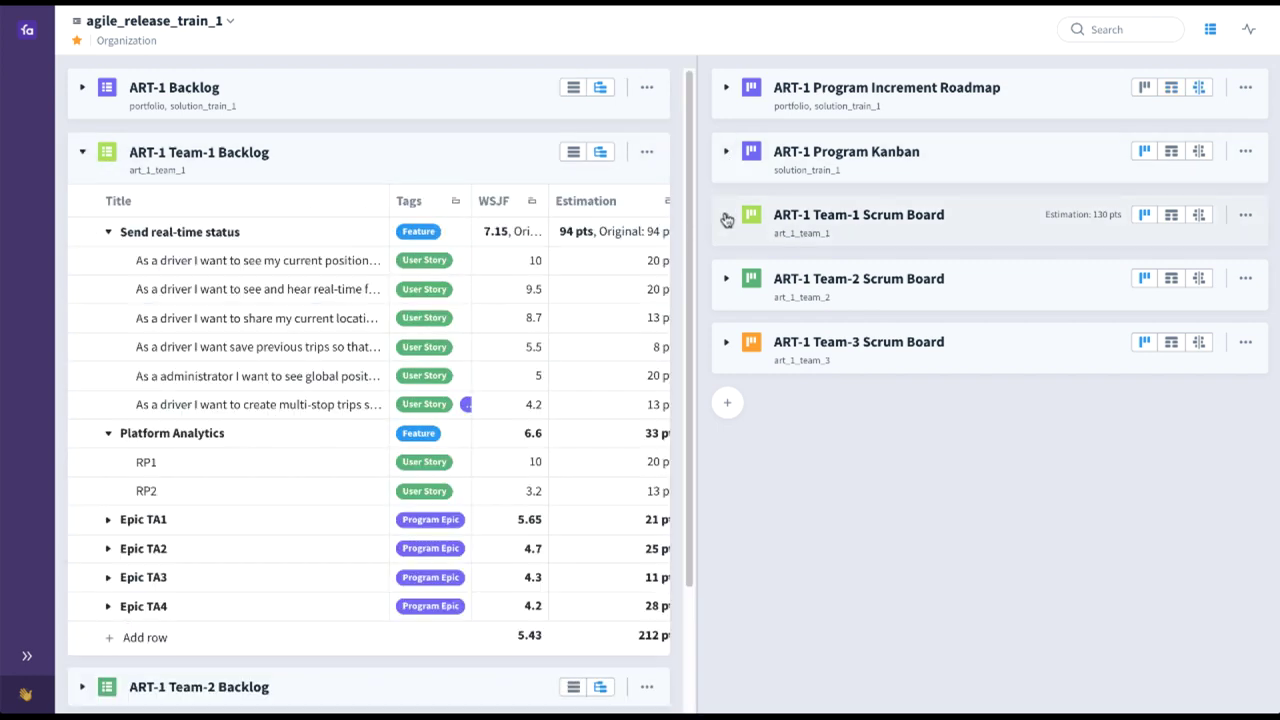
pyautogui.click(725, 214)
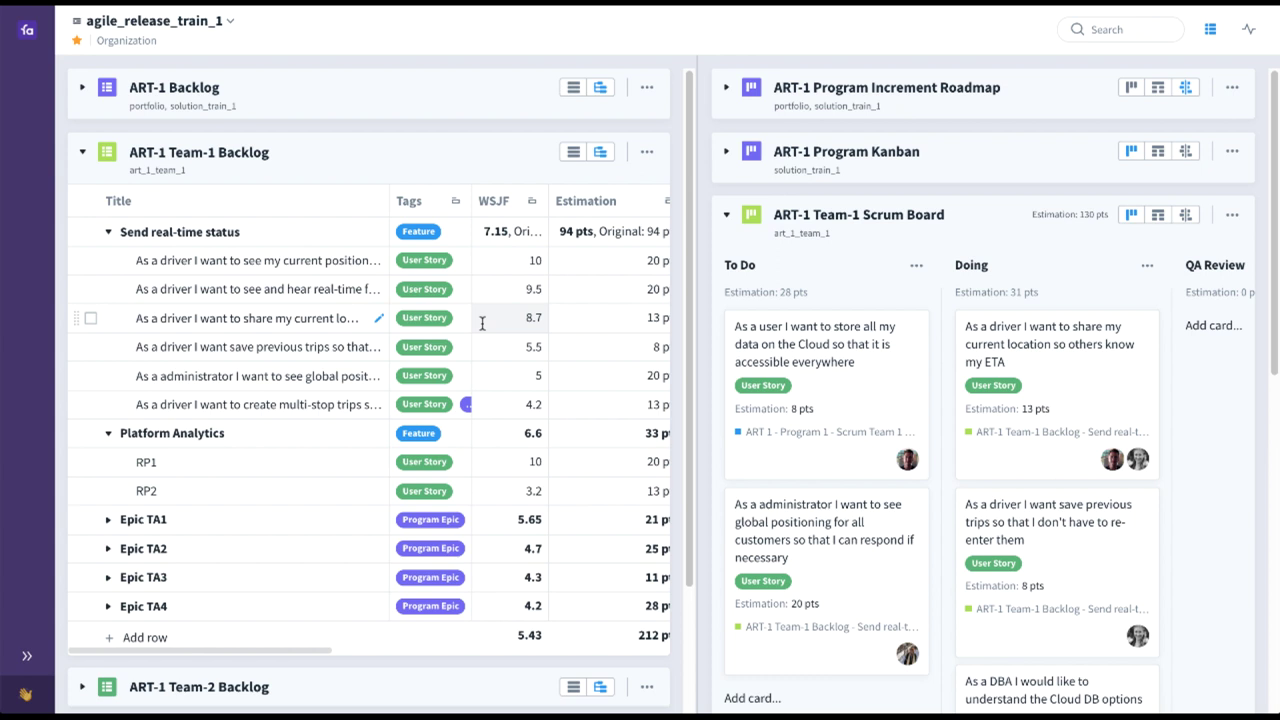
pyautogui.click(82, 152)
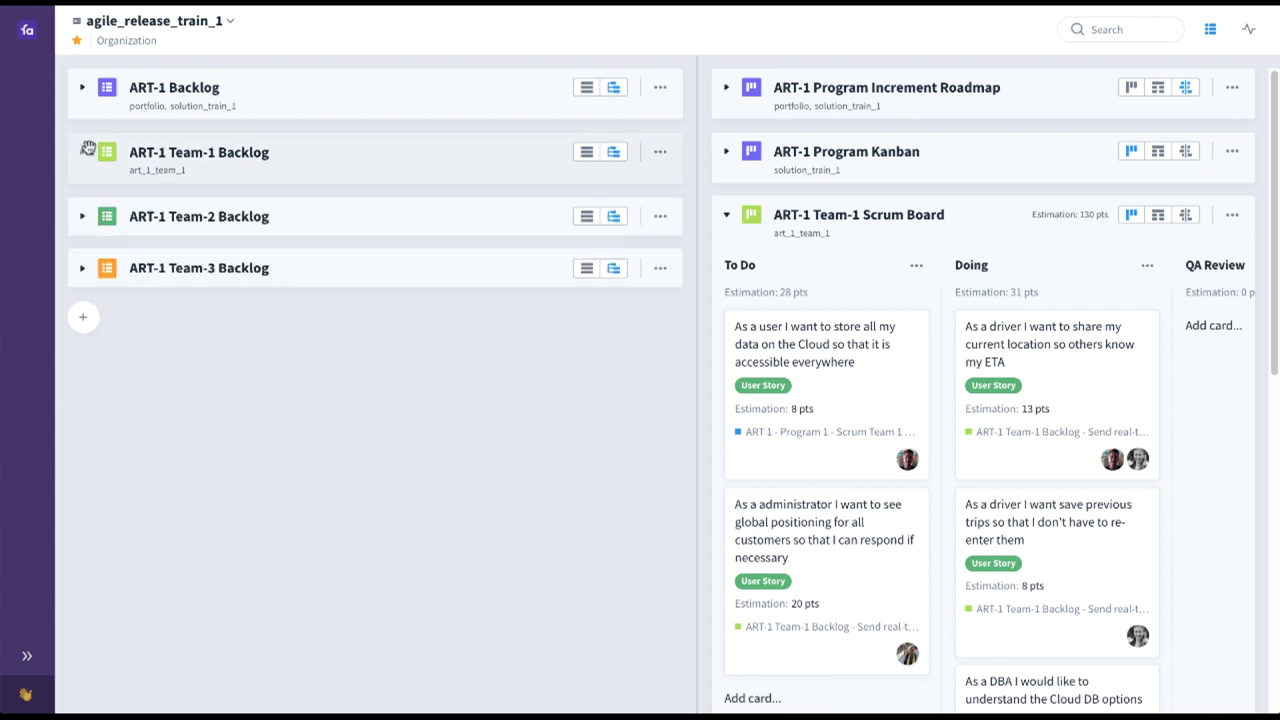
pyautogui.click(727, 214)
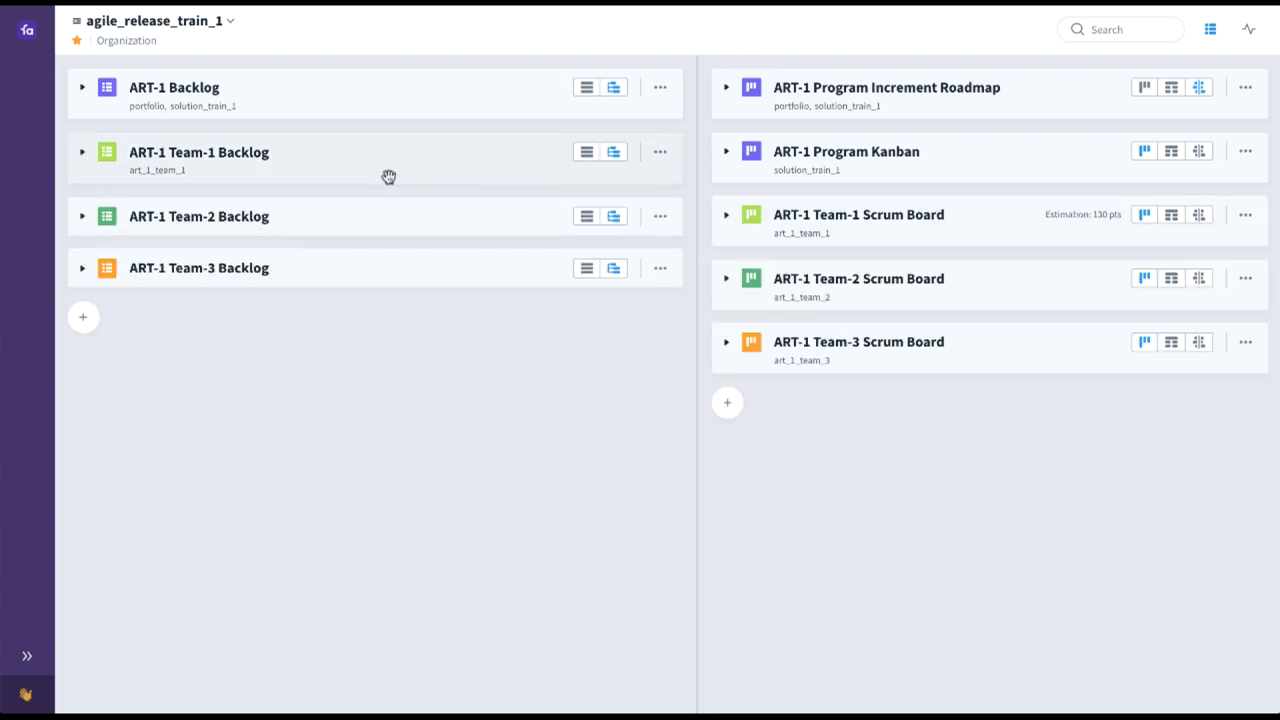
# Expand the ART-1 Backlog and examine its capabilities, features and estimations
pyautogui.click(82, 89)
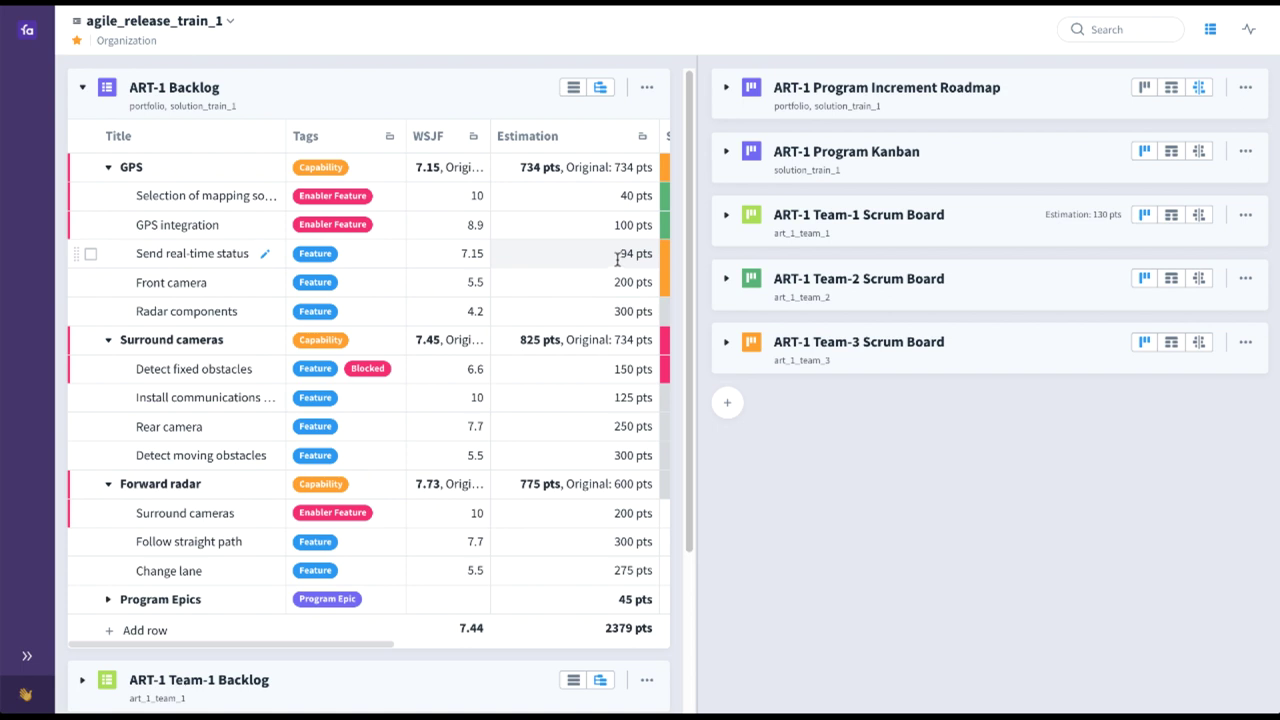
pyautogui.hscroll(3, 617, 260)
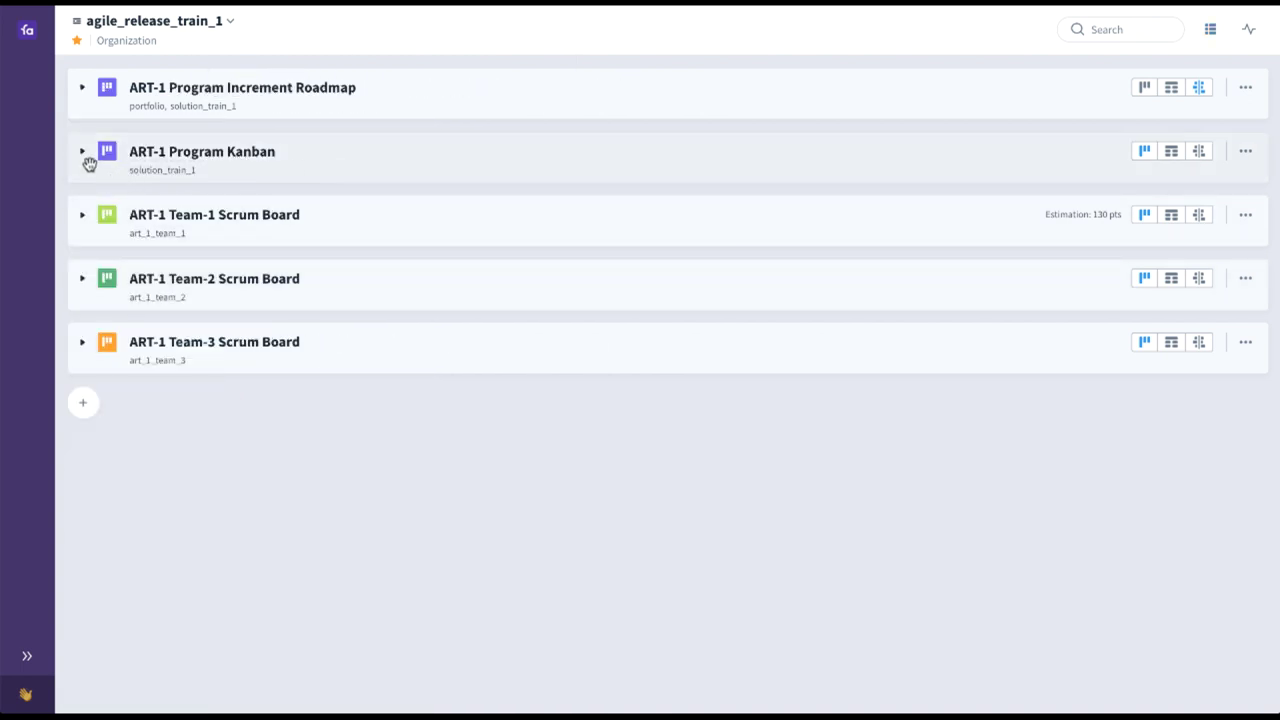
# Expand the ART-1 Program Kanban and examine its columns from Funnel through Releasing
pyautogui.click(83, 154)
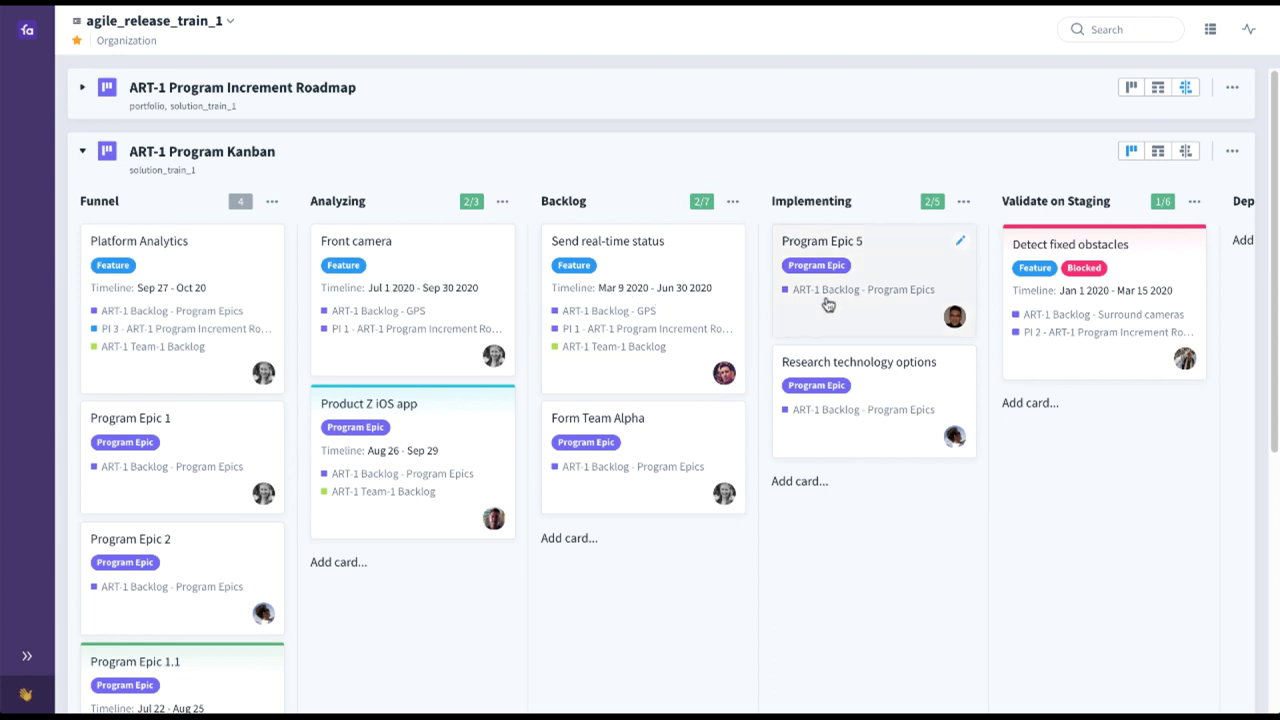
pyautogui.hscroll(5, 828, 305)
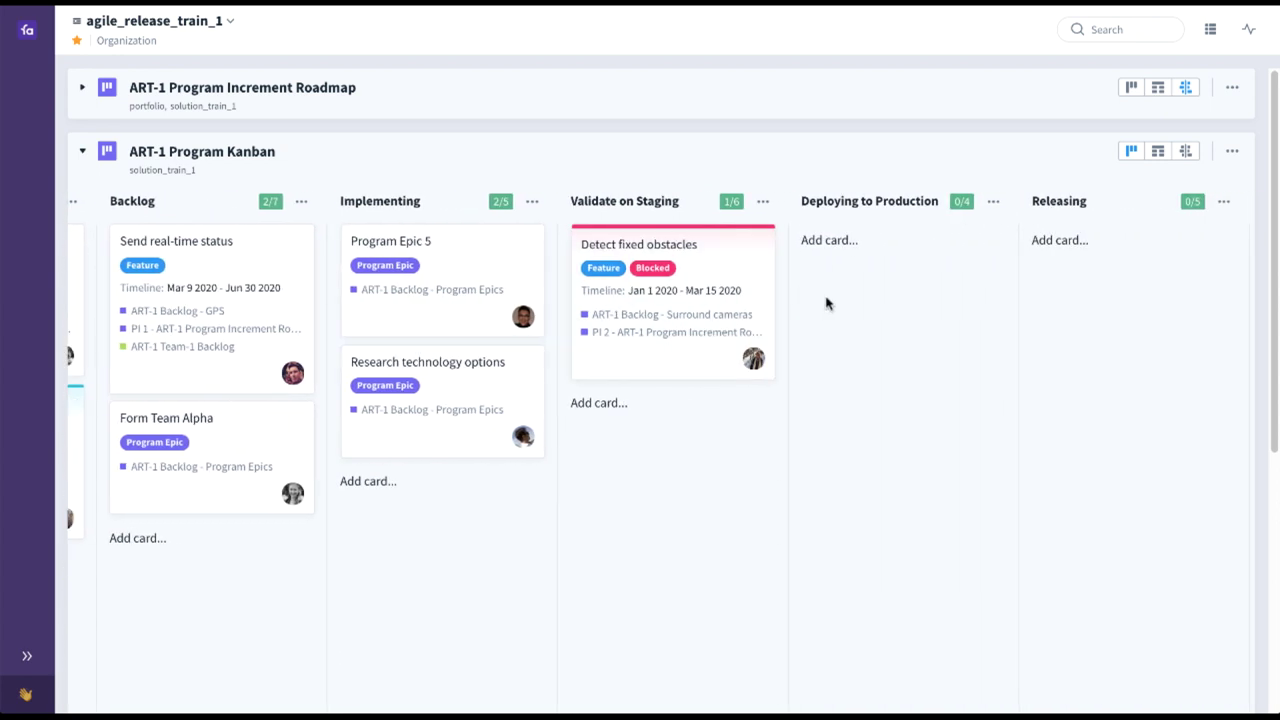
pyautogui.hscroll(-4, 828, 303)
pyautogui.hscroll(-1, 828, 303)
pyautogui.hscroll(-1, 828, 303)
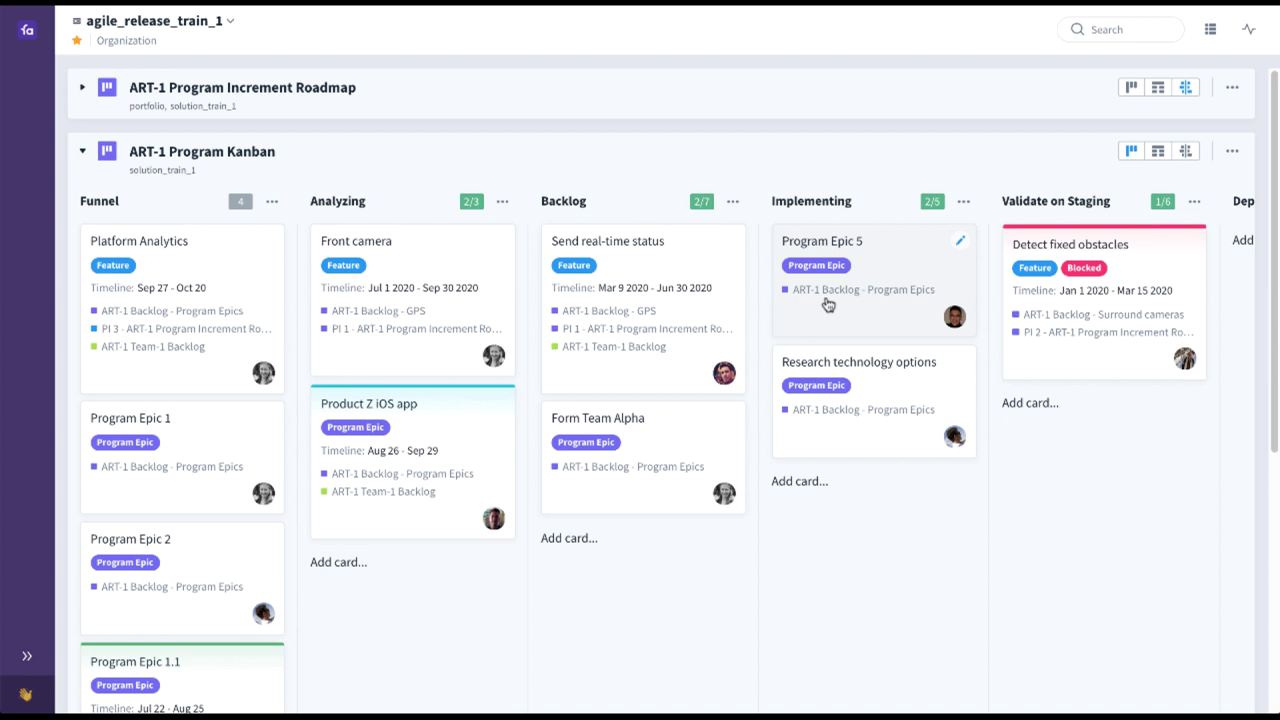
# Extend GPS integration to end on 29 Feb 2020 in the ART-1 Program Kanban's timeline, and collapse the Kanban back in board view
pyautogui.click(1157, 153)
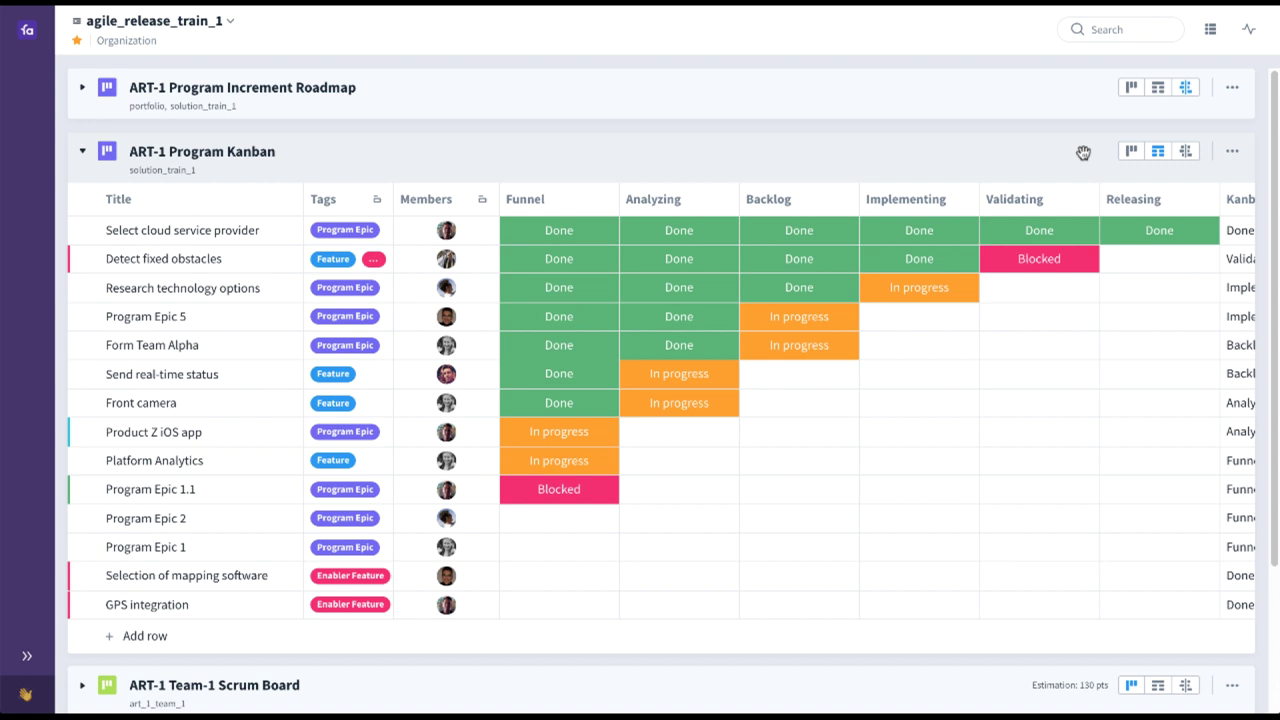
pyautogui.click(1187, 158)
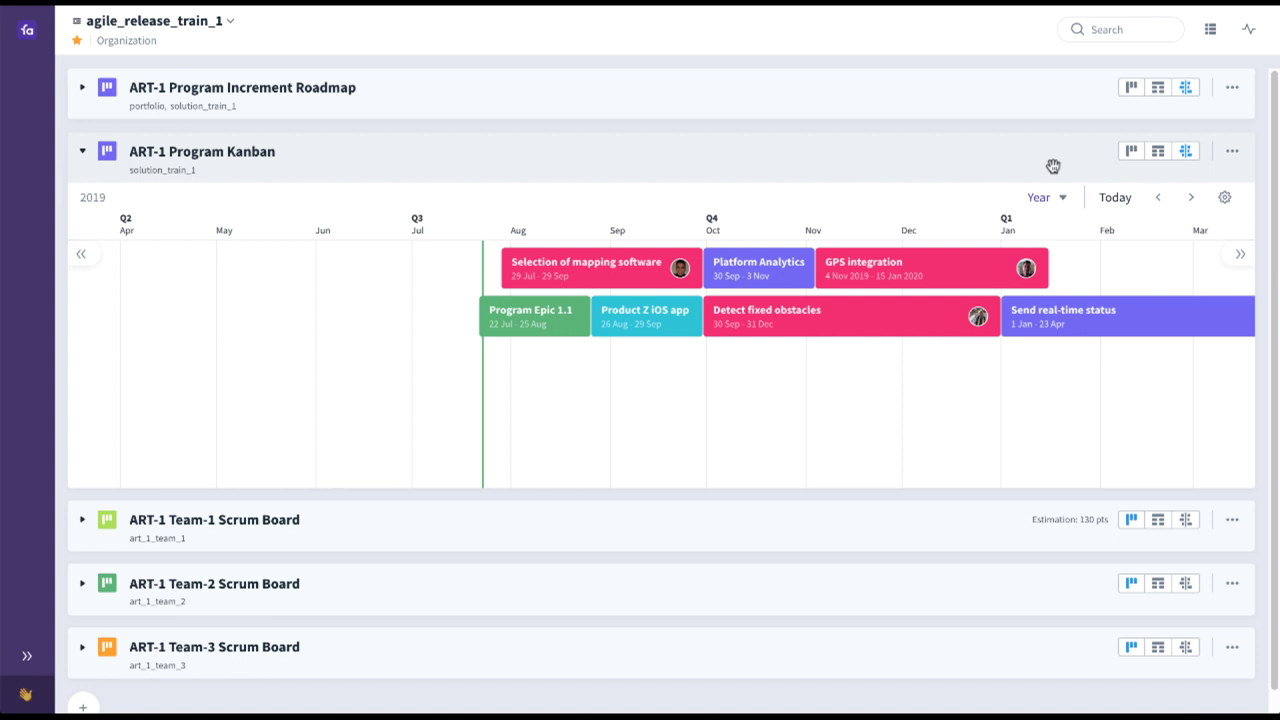
pyautogui.moveTo(1047, 266); pyautogui.dragTo(1117, 268)
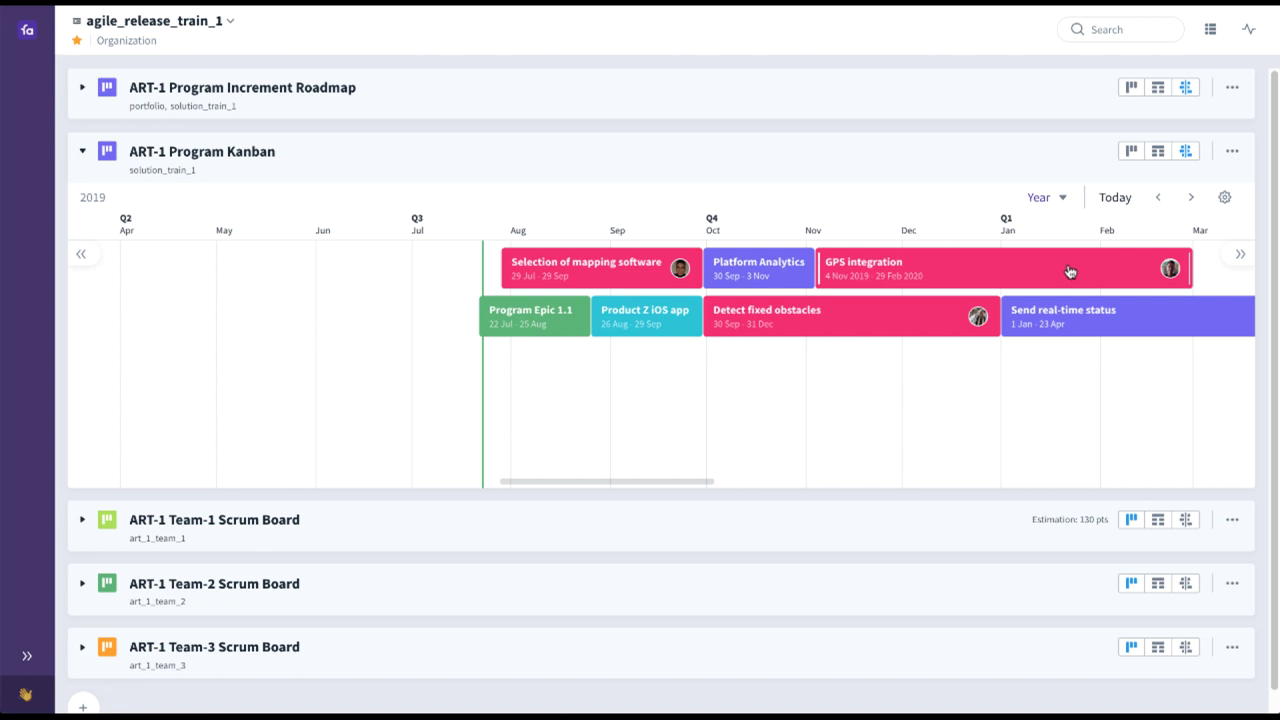
pyautogui.moveTo(1070, 272)
pyautogui.click(1131, 151)
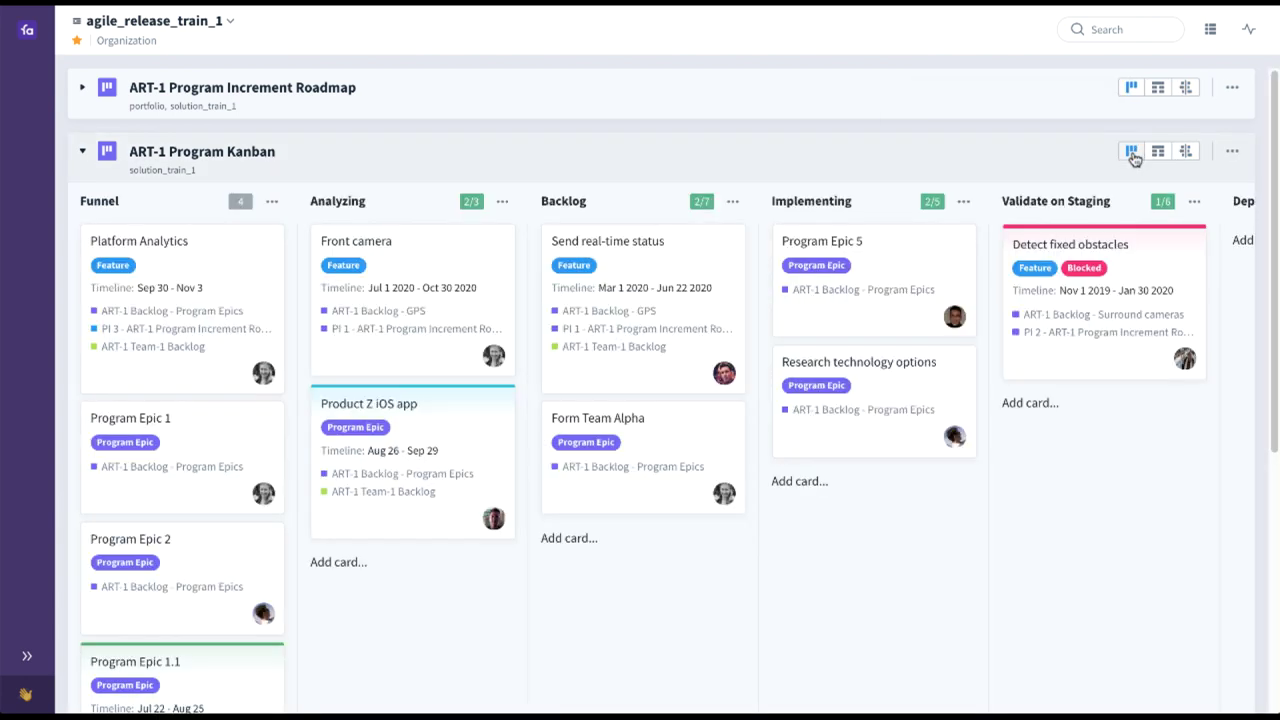
pyautogui.click(82, 152)
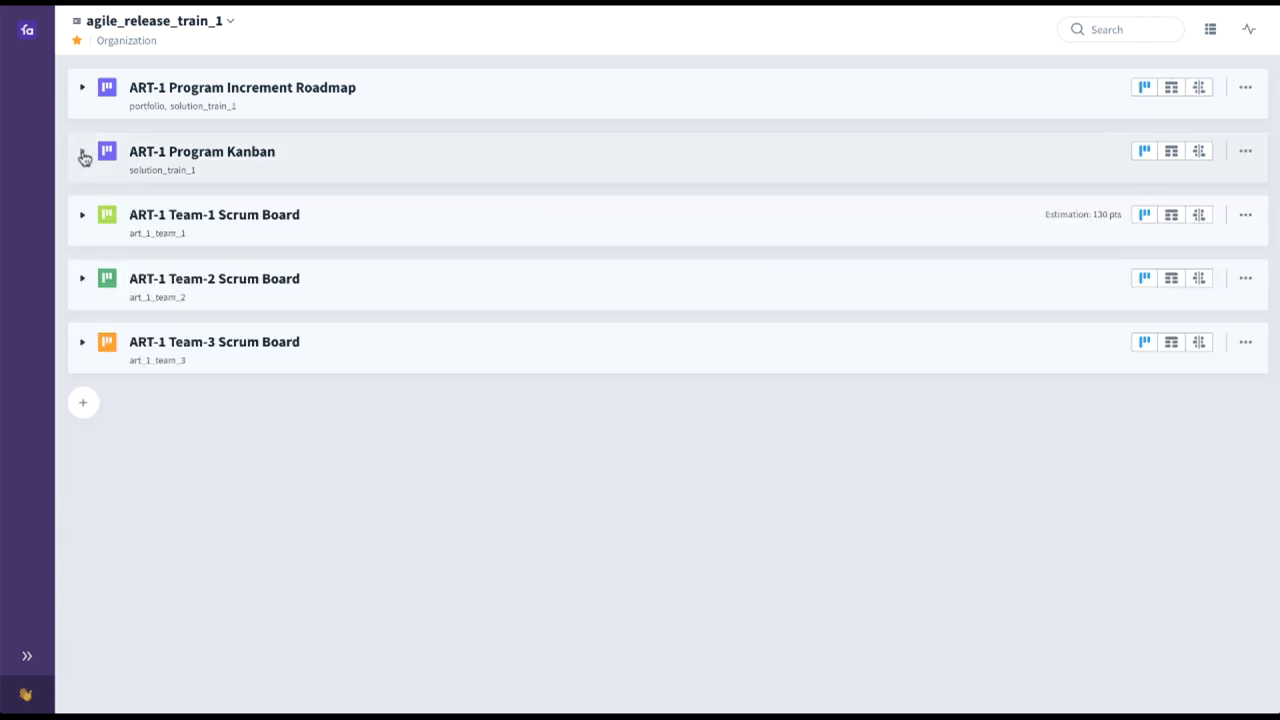
# Expand the ART-1 Program Increment Roadmap, examine it as a board, table and timeline, and collapse it
pyautogui.click(83, 89)
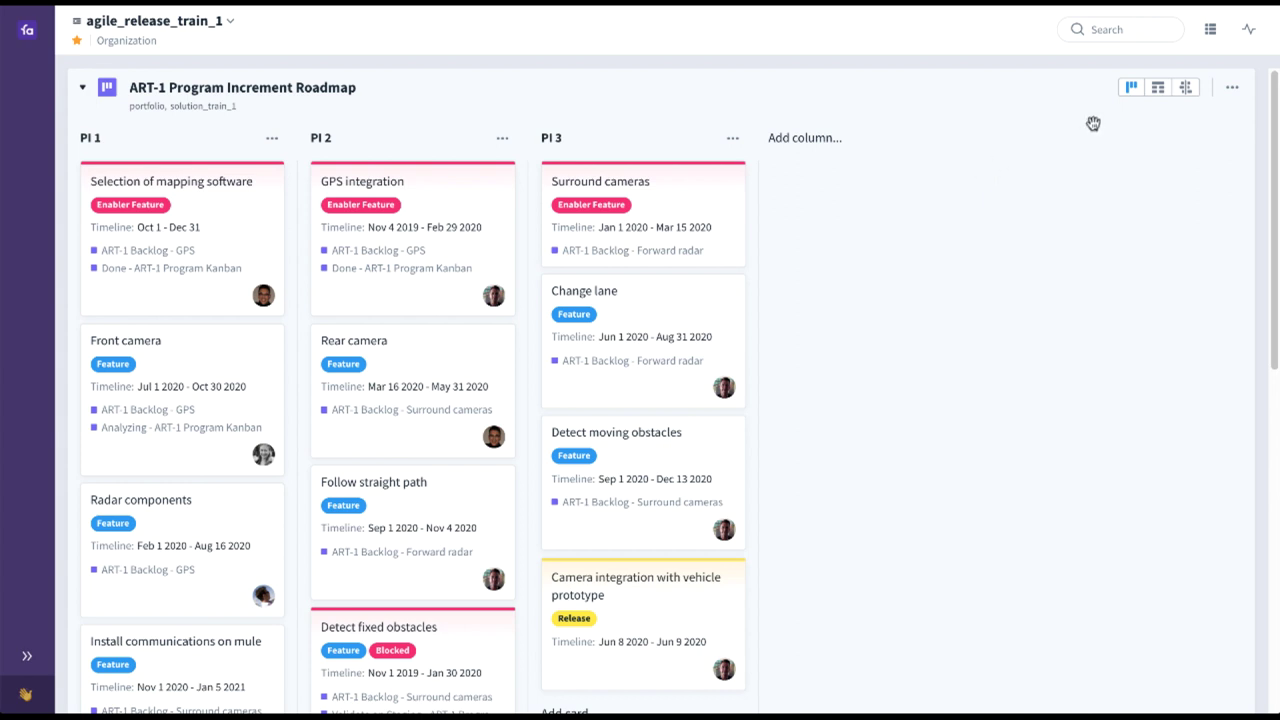
pyautogui.click(1157, 90)
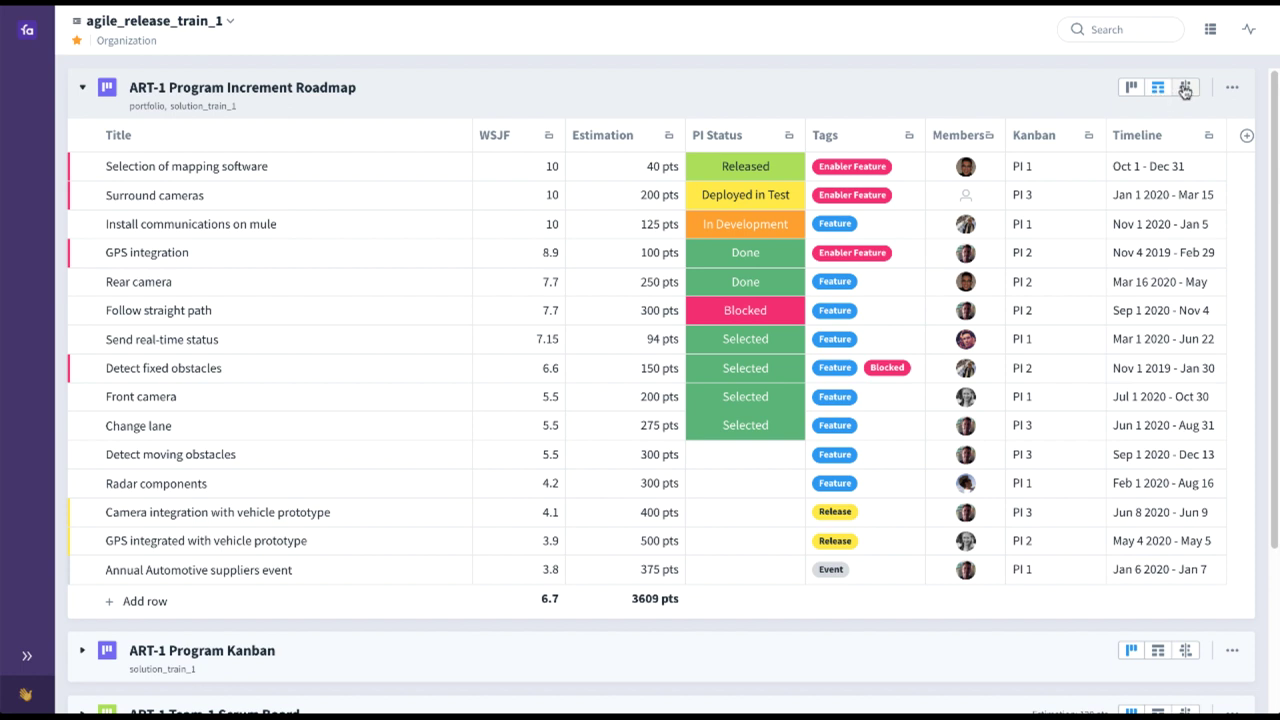
pyautogui.click(1185, 88)
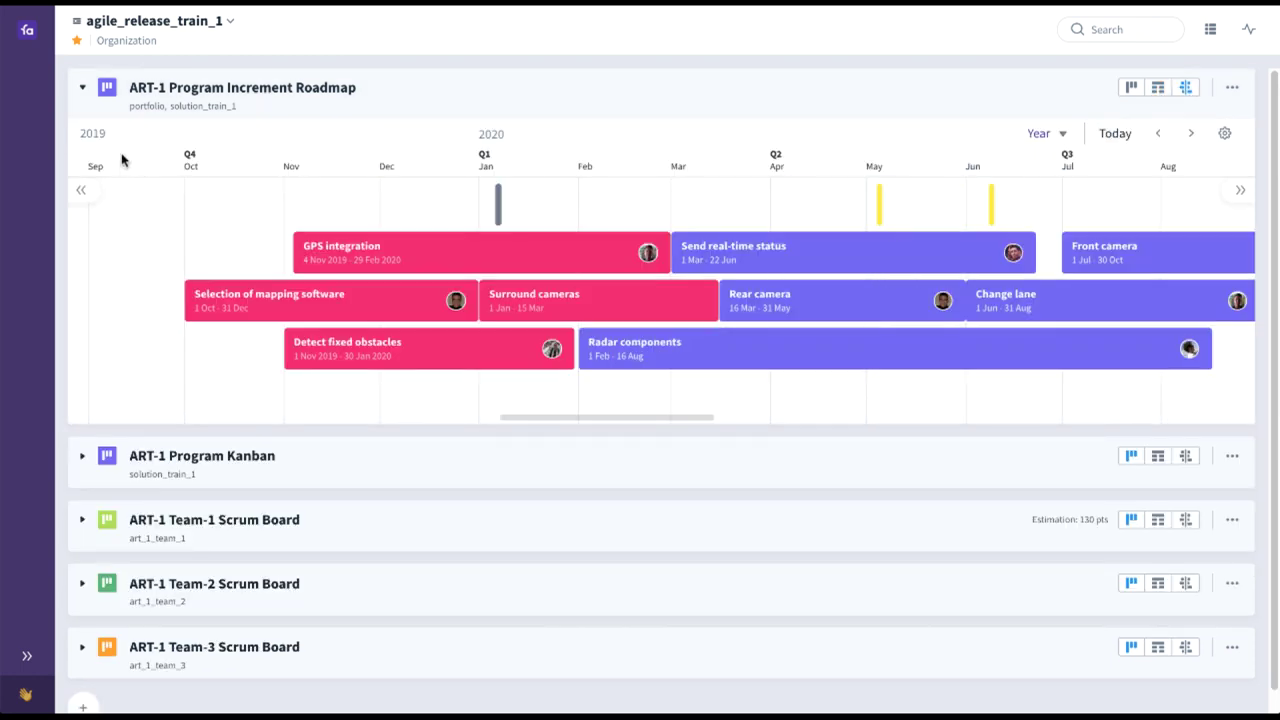
pyautogui.click(84, 89)
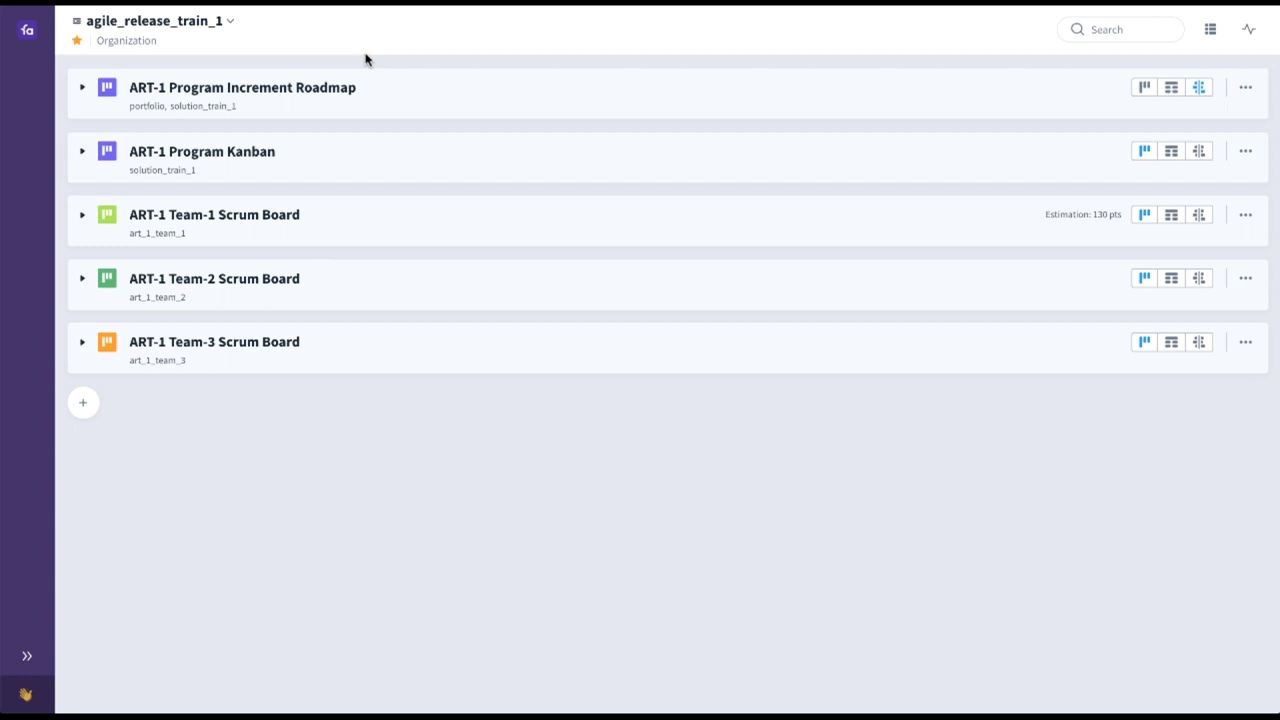
# Show the release train's backlogs beside its boards and collapse the ART-1 Backlog
pyautogui.press('b')
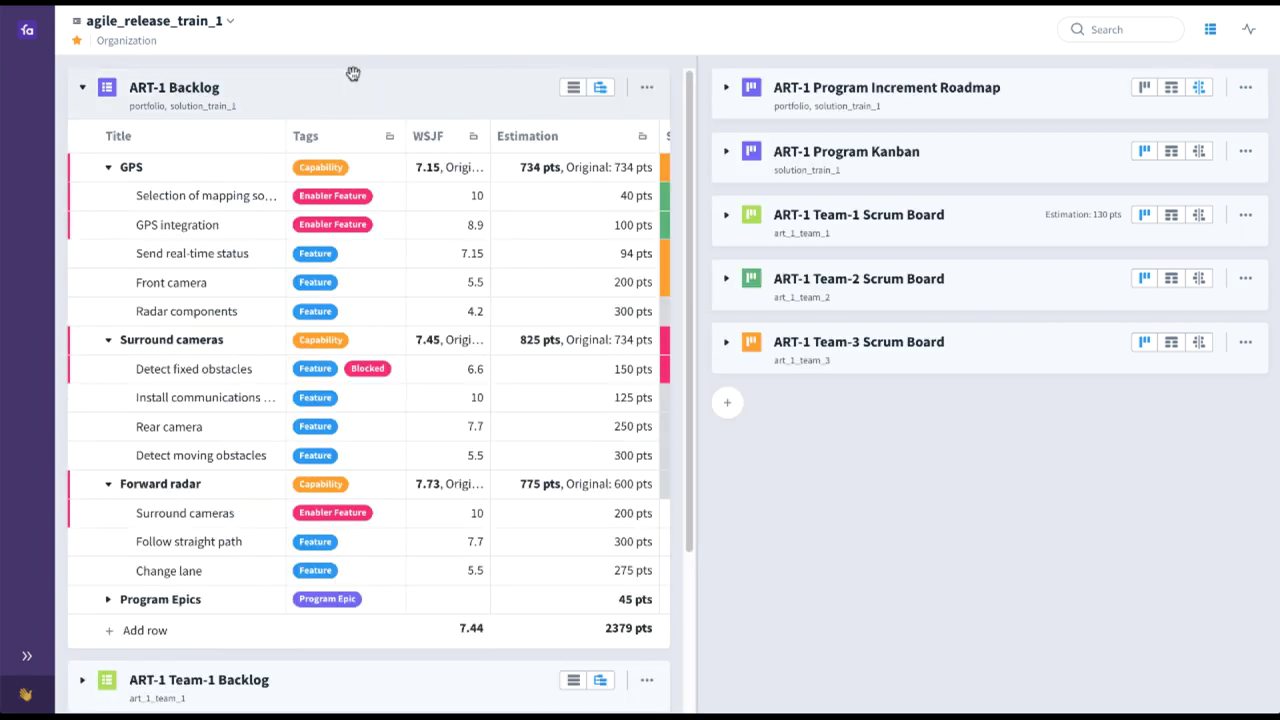
pyautogui.click(81, 92)
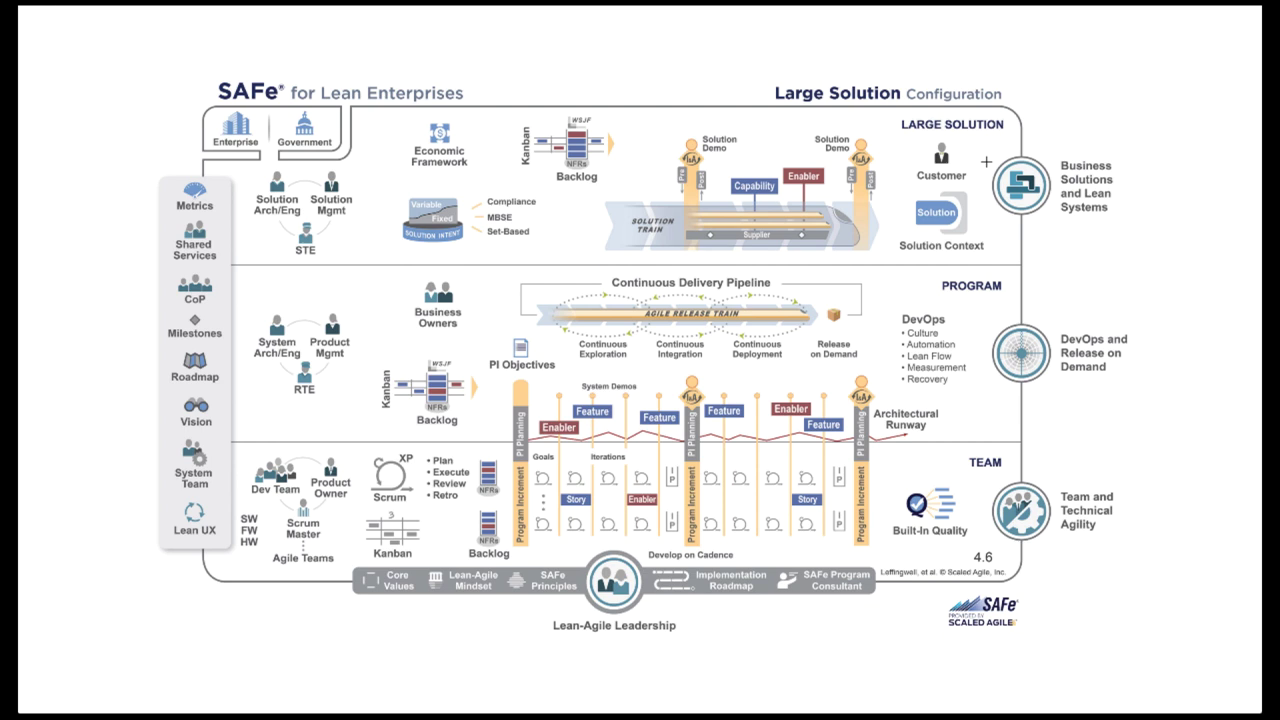
pyautogui.click(655, 242)
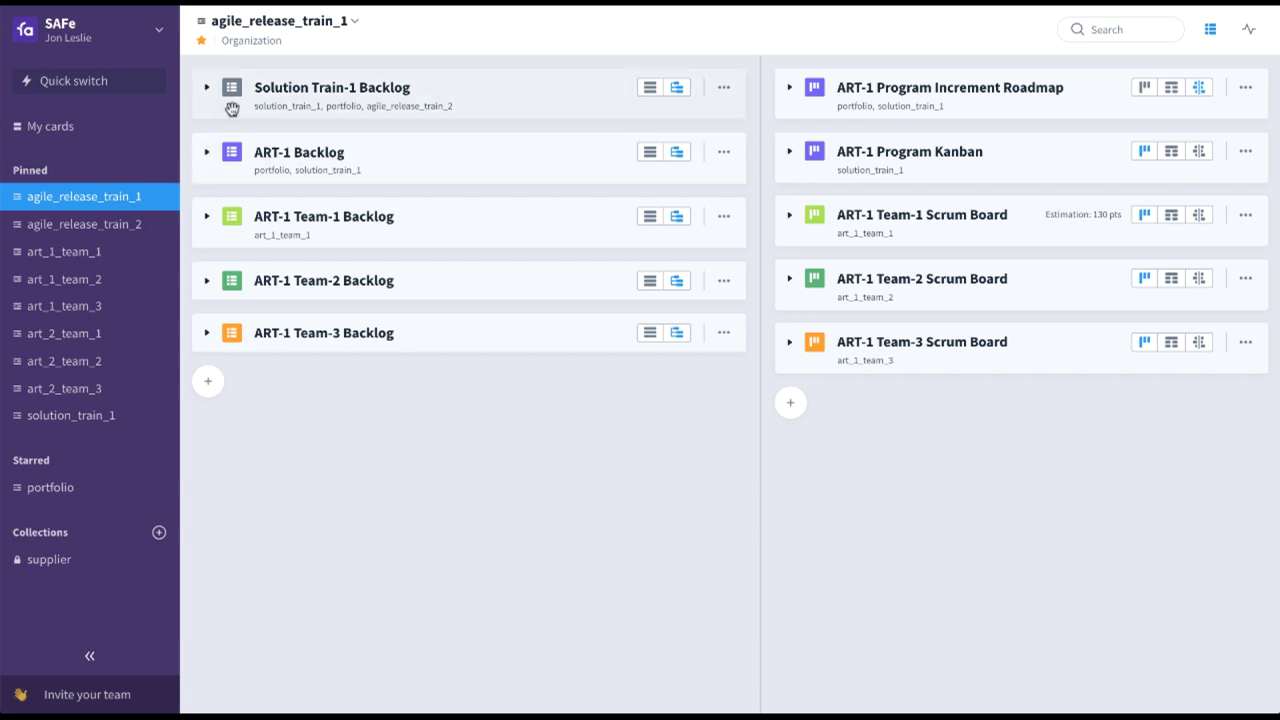
# Expand the Solution Train-1 Backlog and its Create Autonomous vehicle epic to examine the capabilities beneath it
pyautogui.click(207, 89)
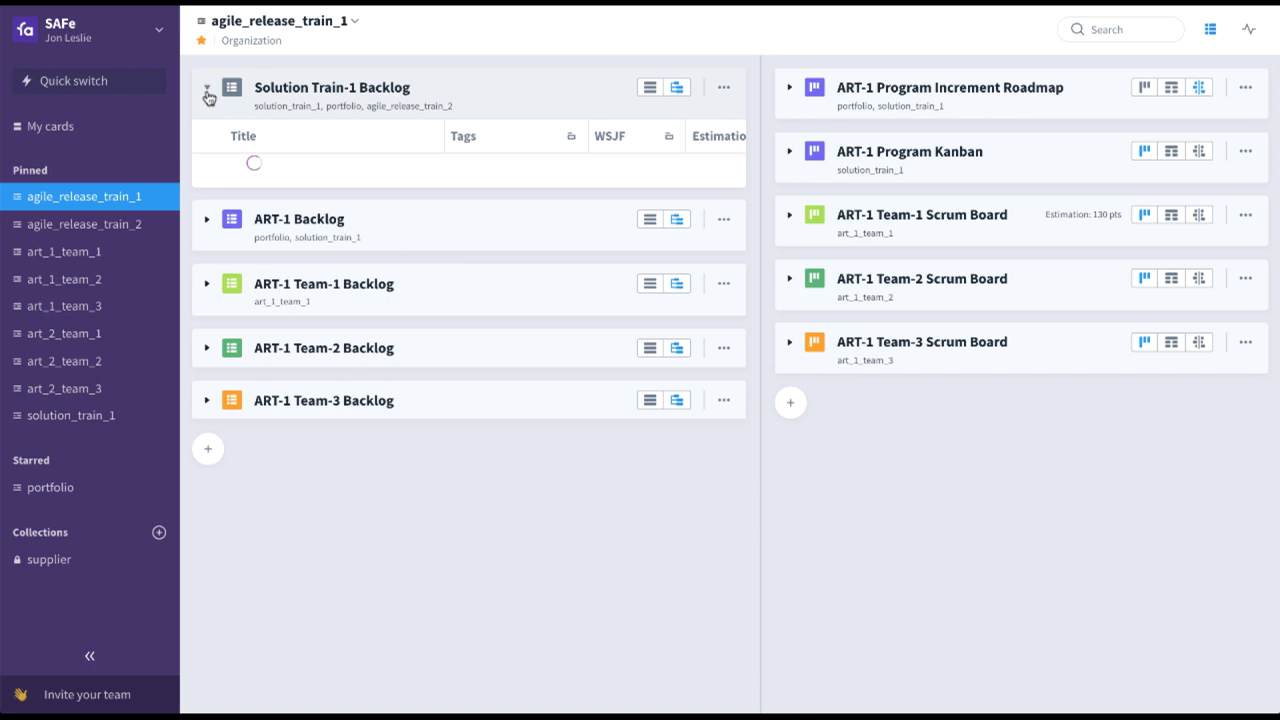
pyautogui.click(233, 168)
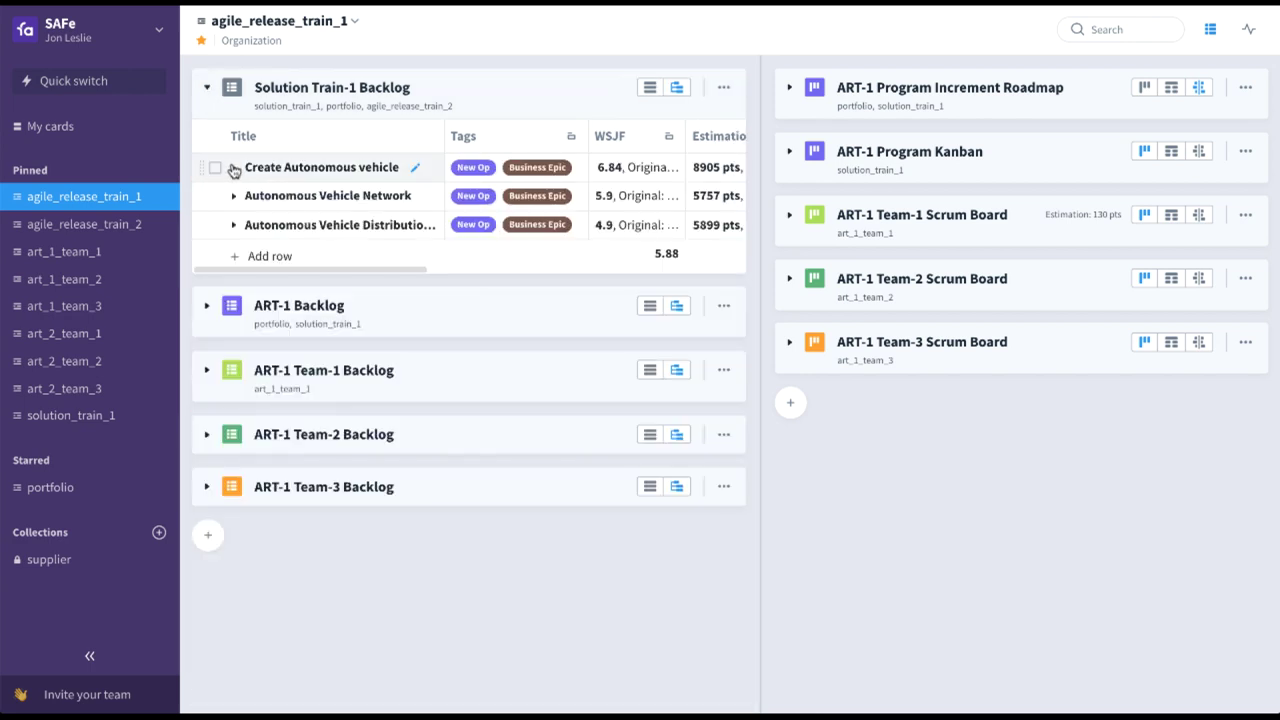
pyautogui.click(232, 167)
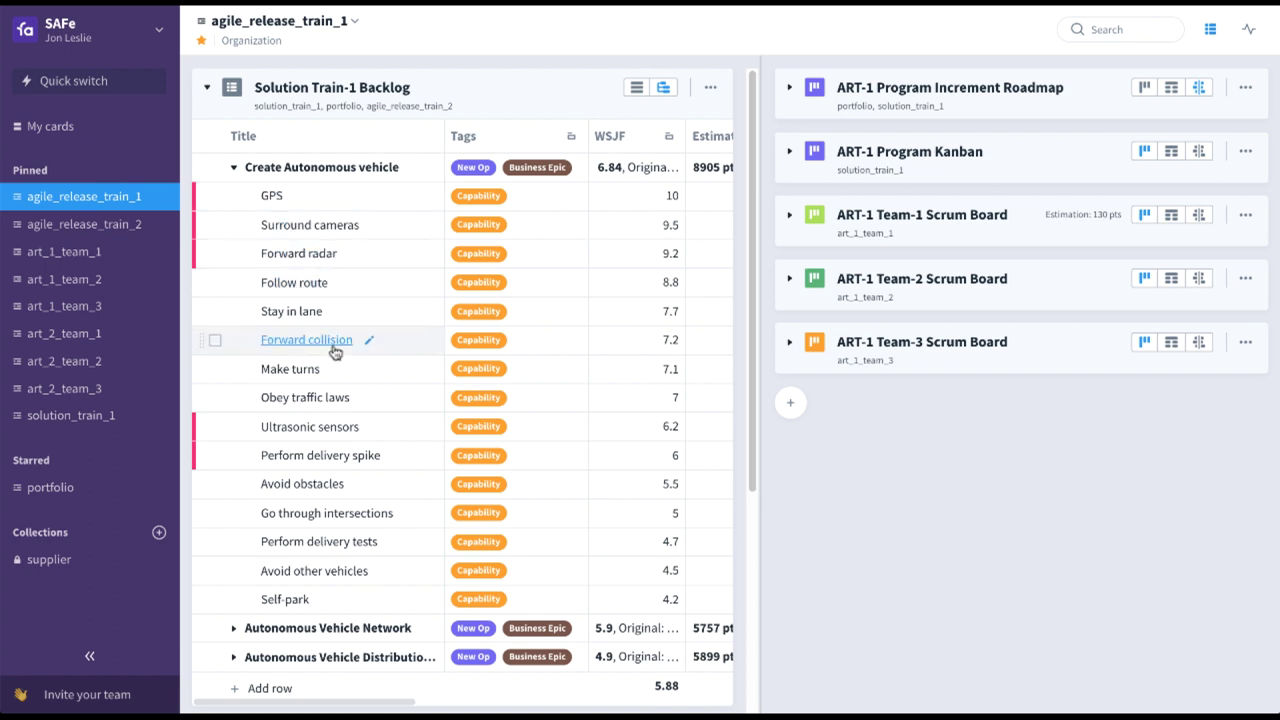
# Expand the ART-1 Backlog and its GPS capability to examine how the capability breaks down into features
pyautogui.scroll(-4, 340, 360)
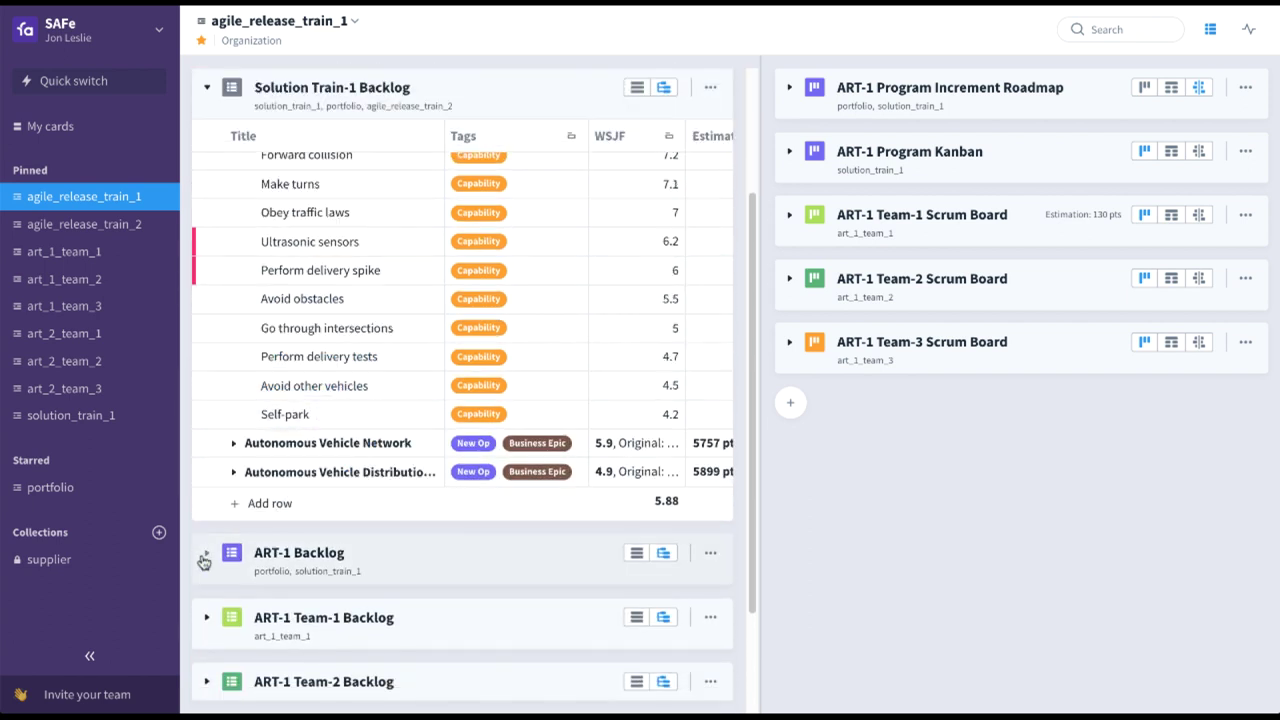
pyautogui.click(204, 558)
pyautogui.scroll(-1, 308, 565)
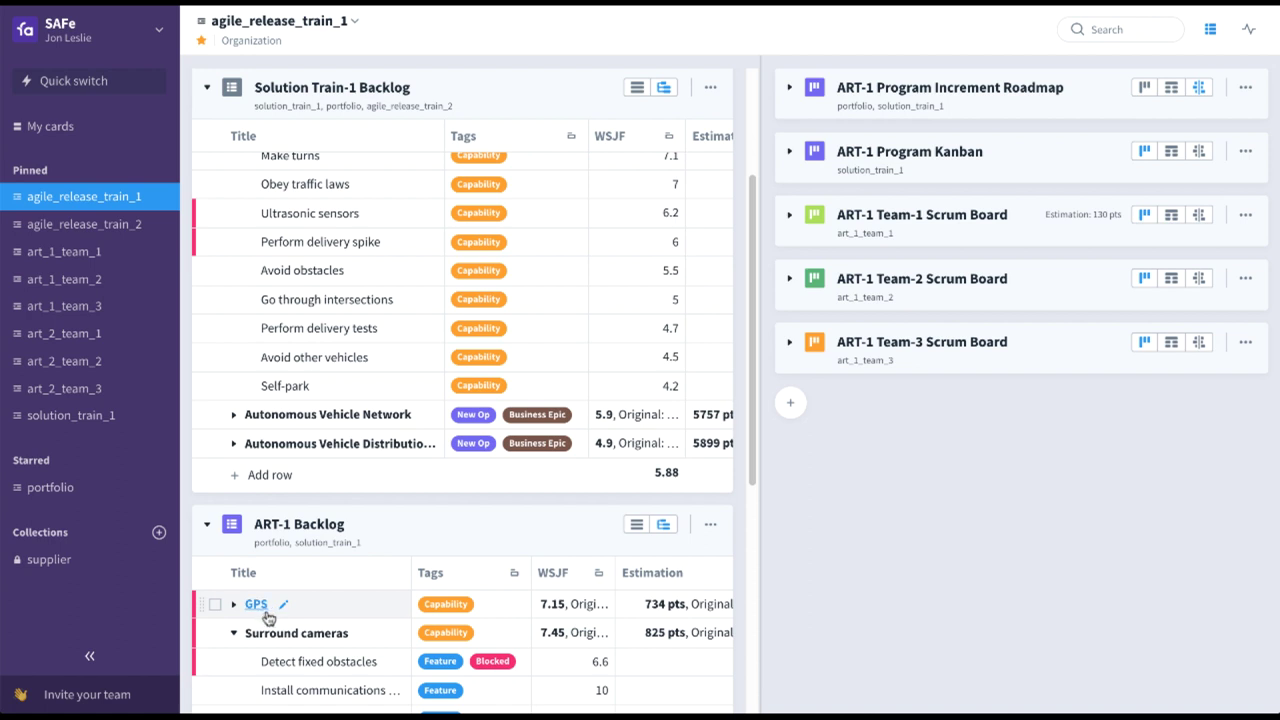
pyautogui.click(233, 604)
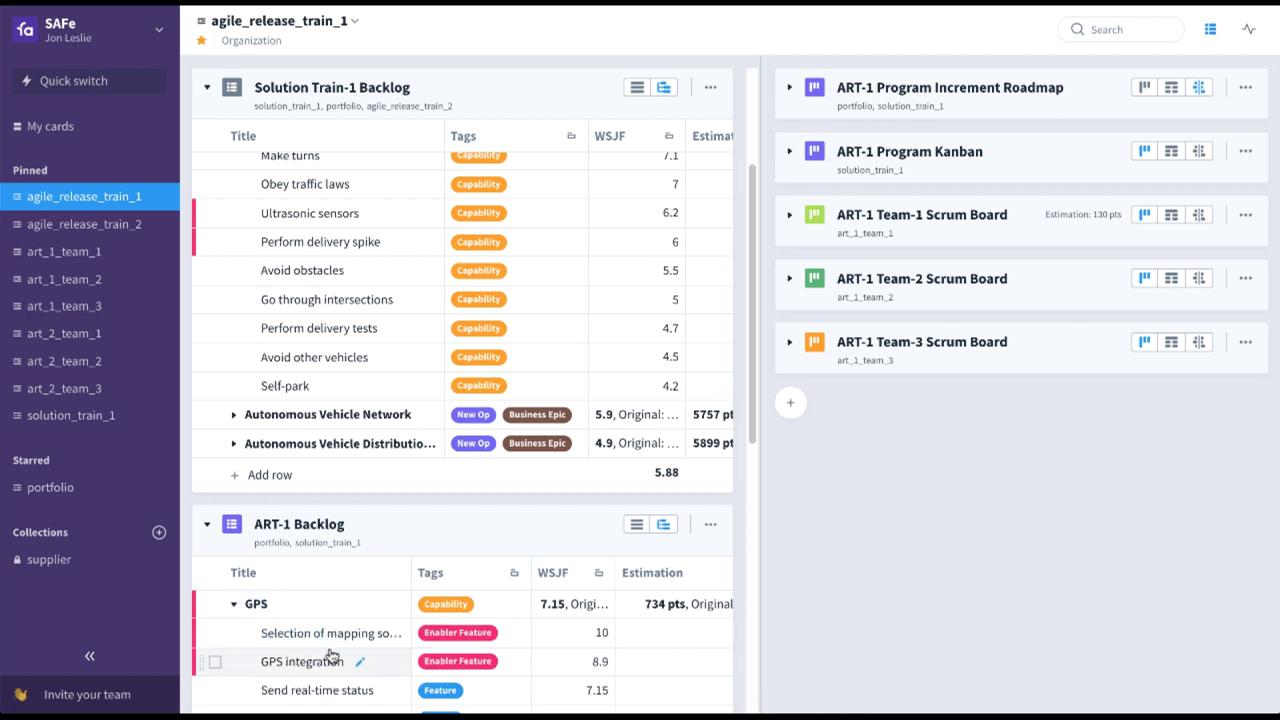
pyautogui.scroll(-2, 330, 652)
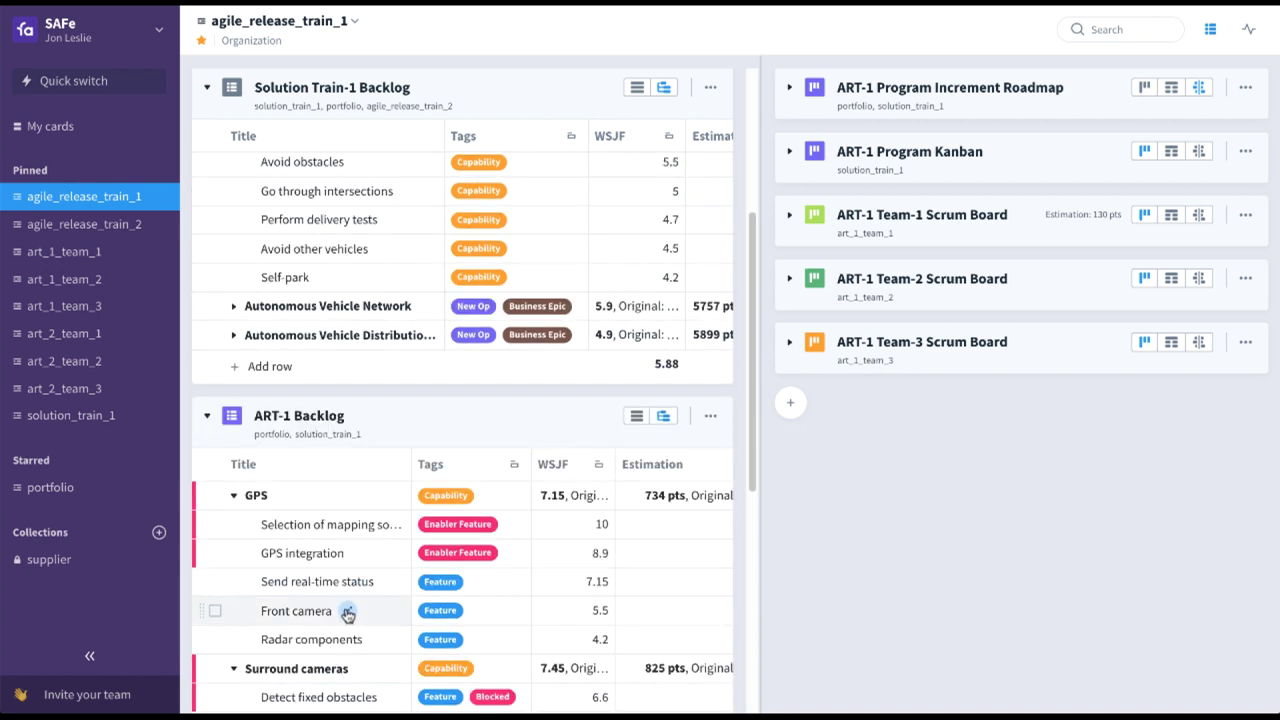
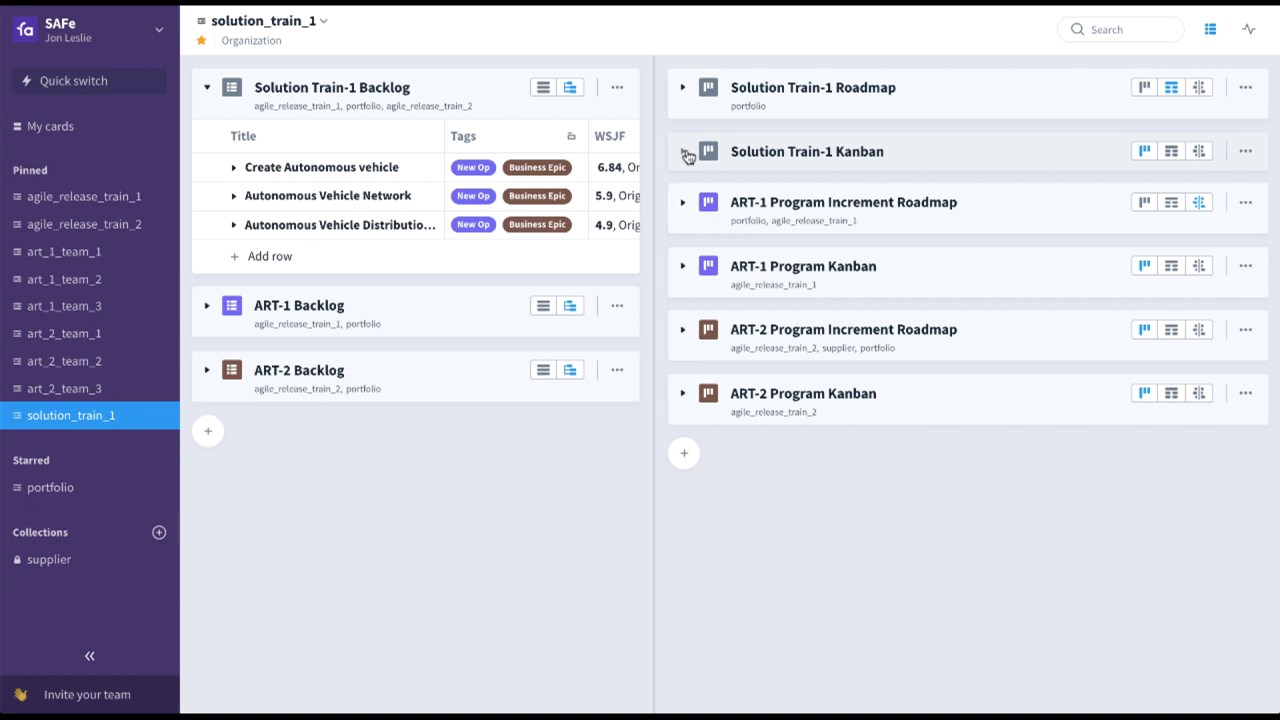
# Expand the Solution Train-1 Kanban in the solution_train_1 collection, examine its columns from Funnel through Done, and collapse it
pyautogui.click(684, 155)
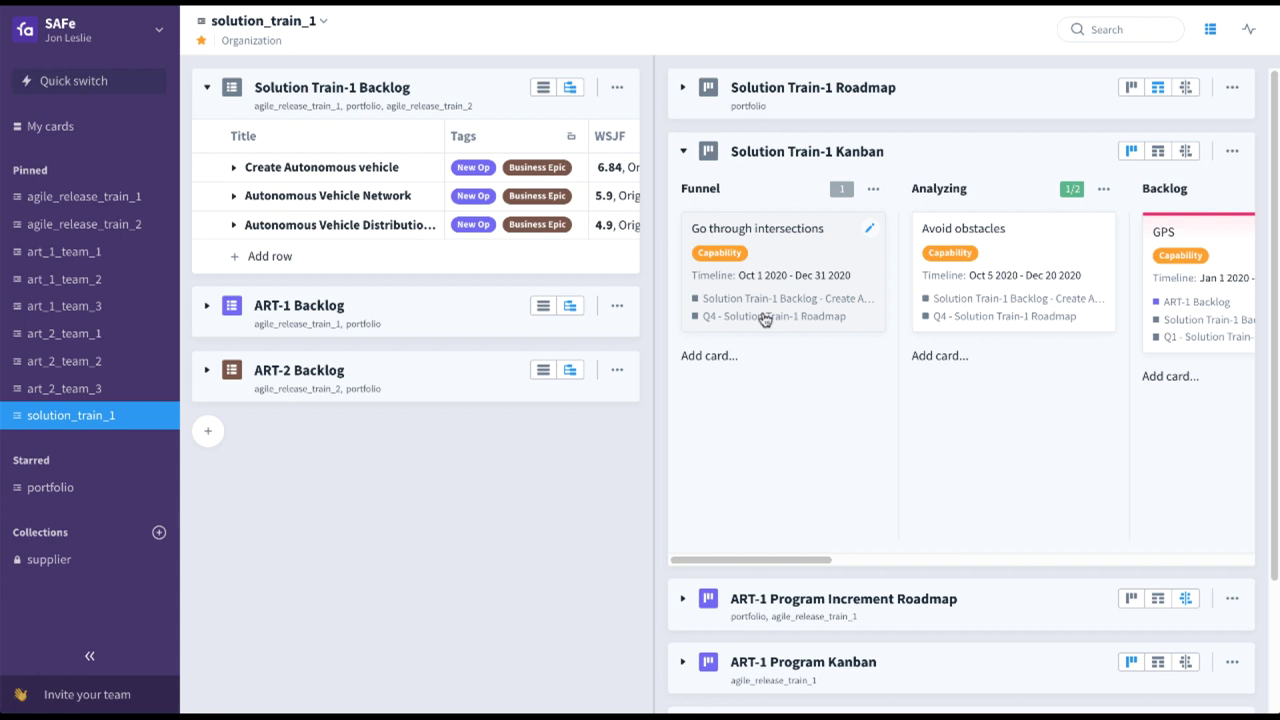
pyautogui.hscroll(5, 766, 320)
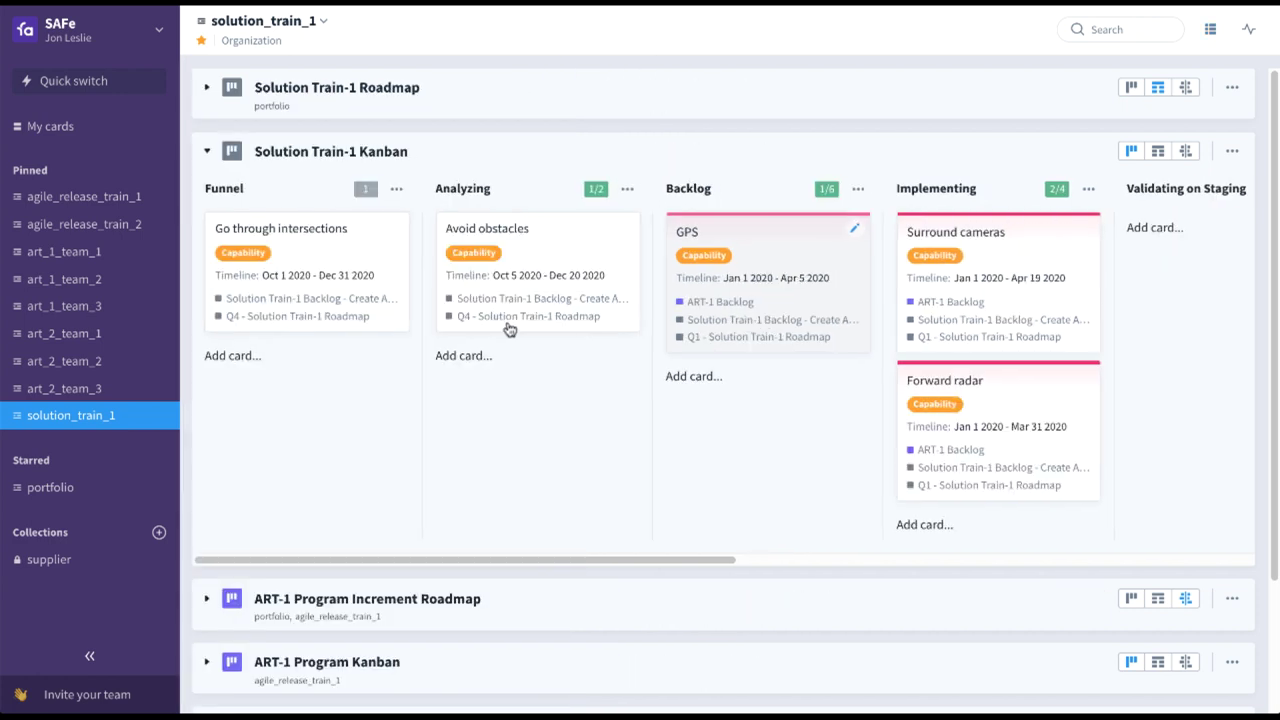
pyautogui.hscroll(5, 724, 390)
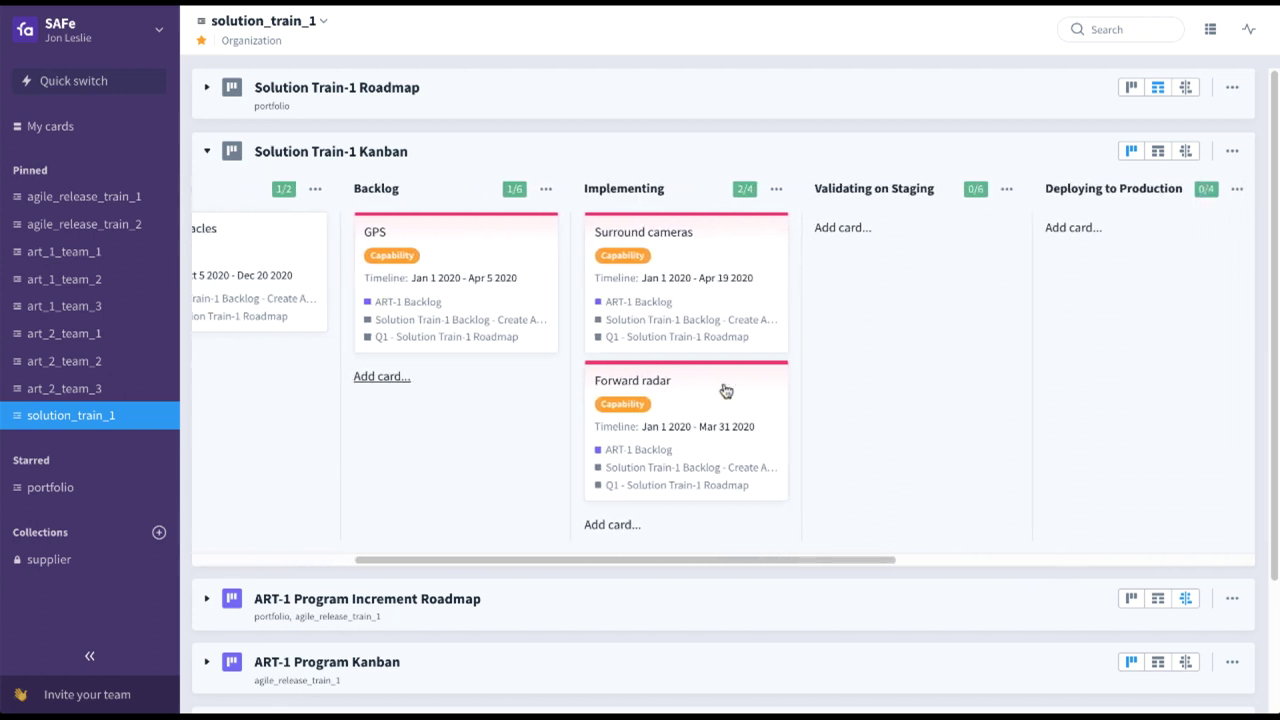
pyautogui.hscroll(8, 725, 390)
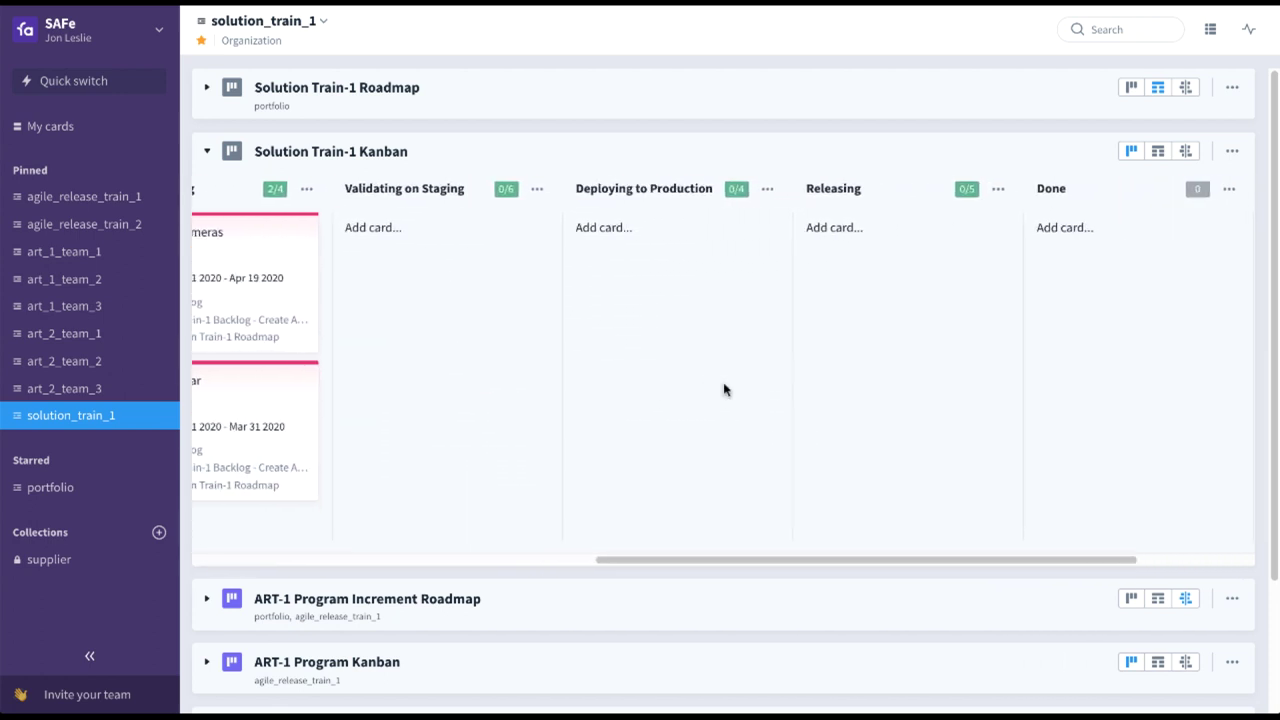
pyautogui.hscroll(1, 725, 390)
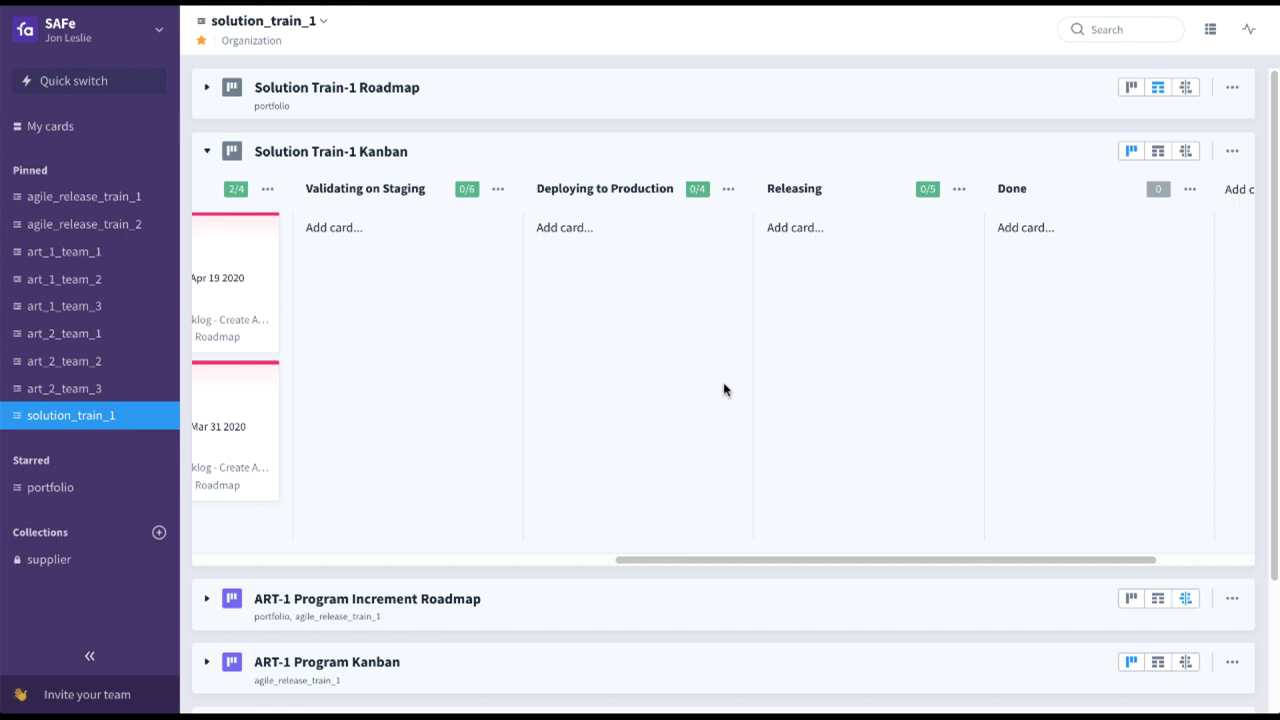
pyautogui.hscroll(1, 724, 390)
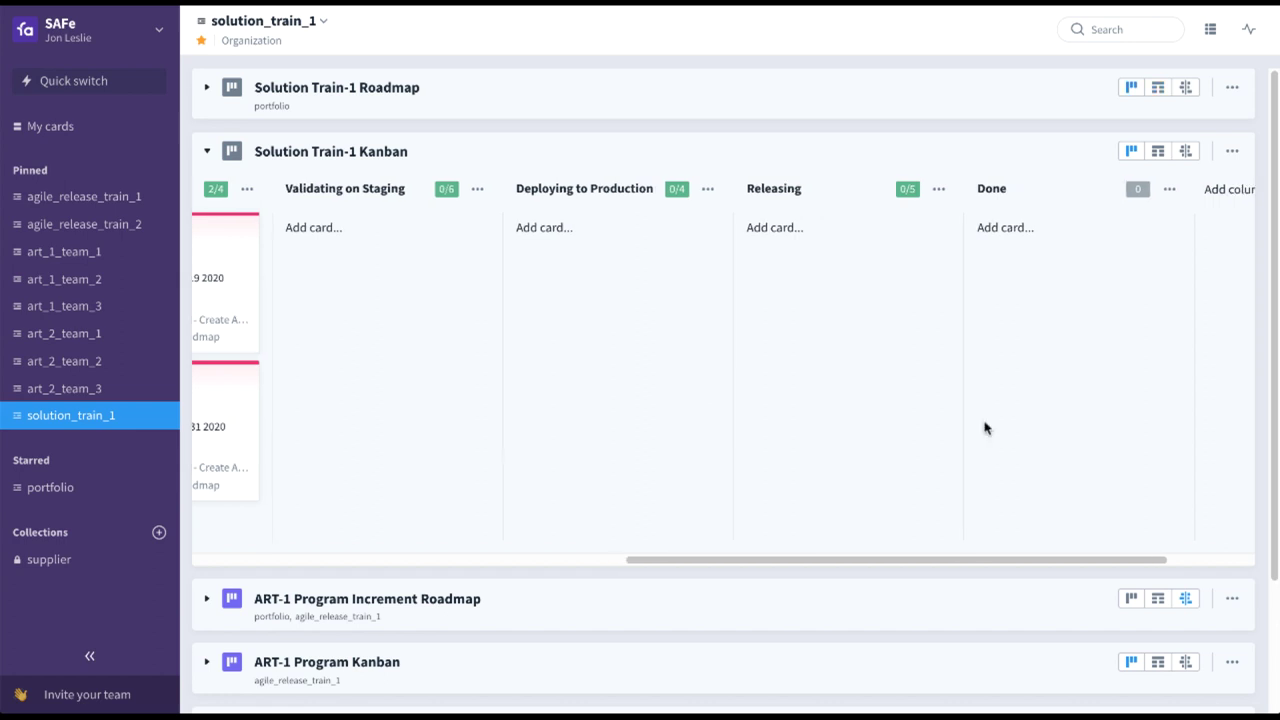
pyautogui.click(207, 151)
# Expand the Solution Train-1 Roadmap and examine its planning columns from Q1 through Y4 on the board
pyautogui.click(209, 92)
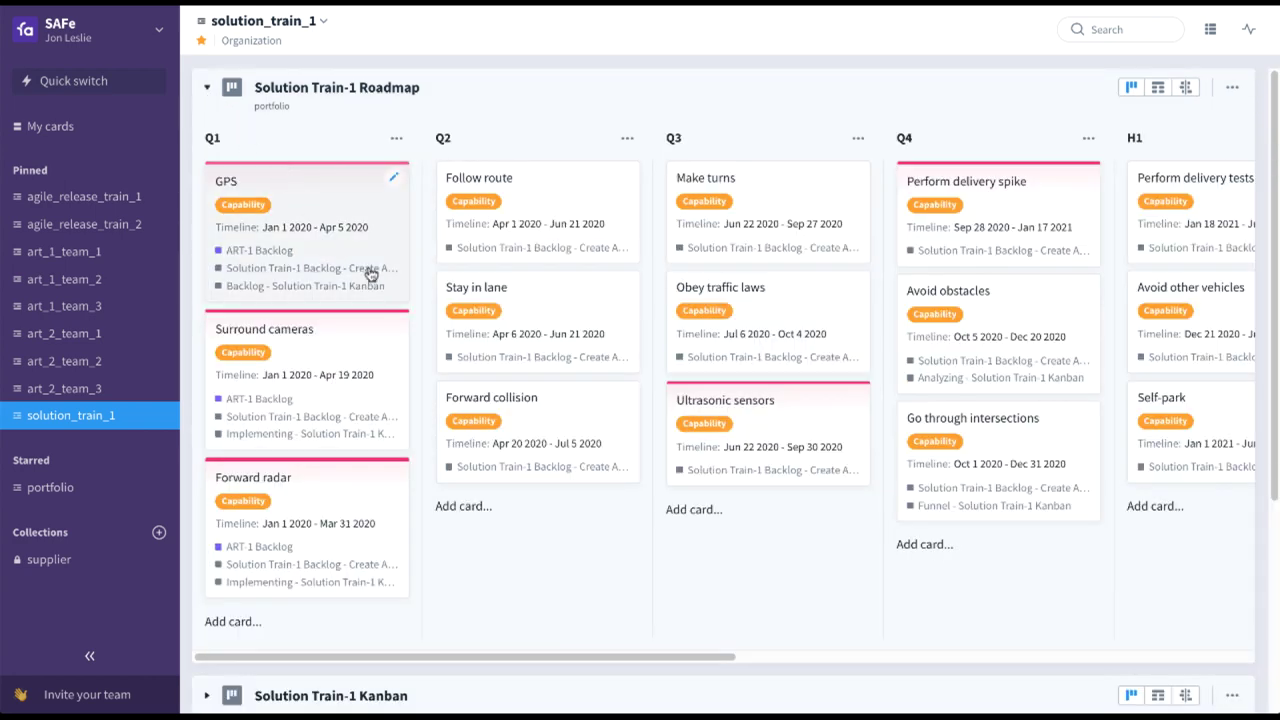
pyautogui.hscroll(3, 370, 274)
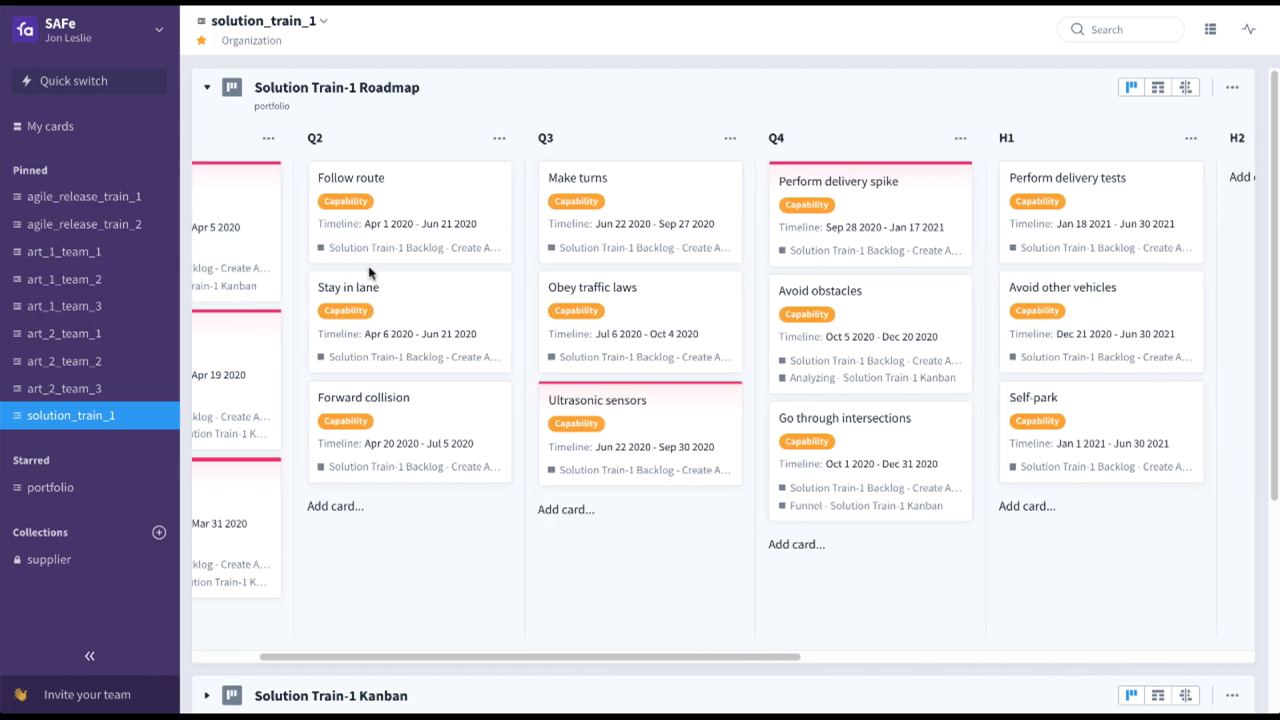
pyautogui.hscroll(10, 370, 274)
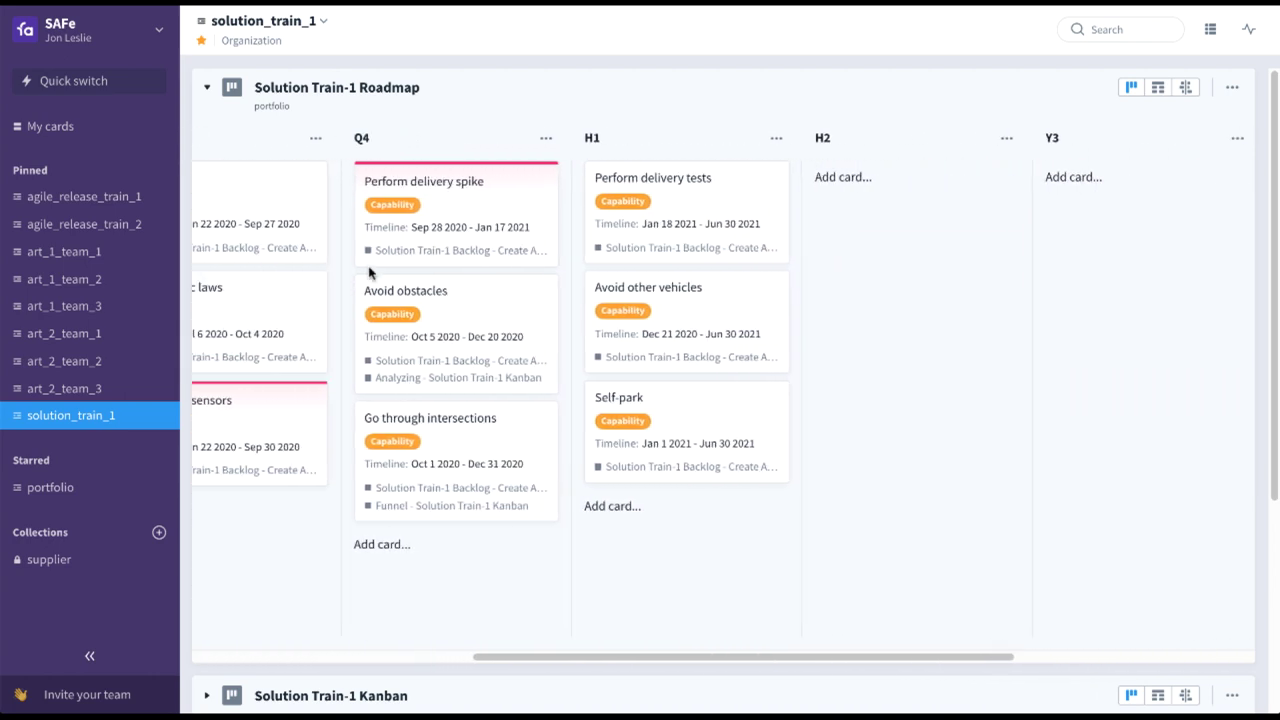
pyautogui.hscroll(6, 370, 274)
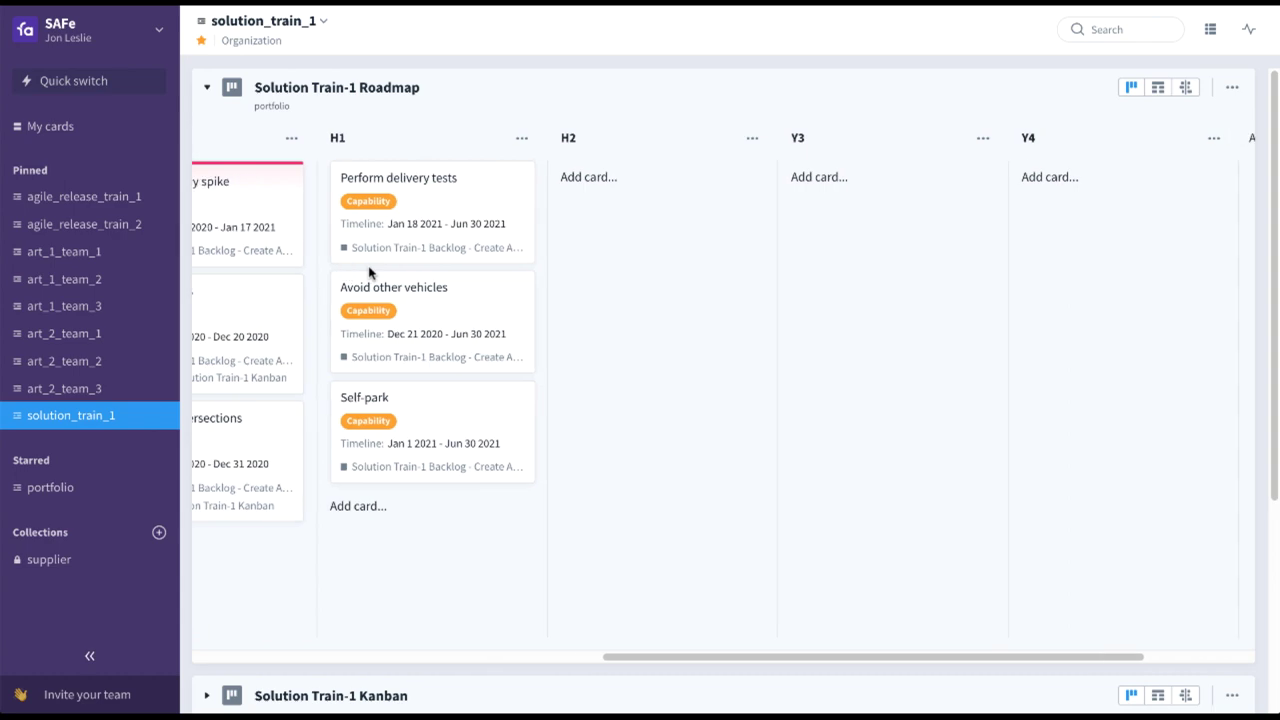
pyautogui.hscroll(-15, 370, 274)
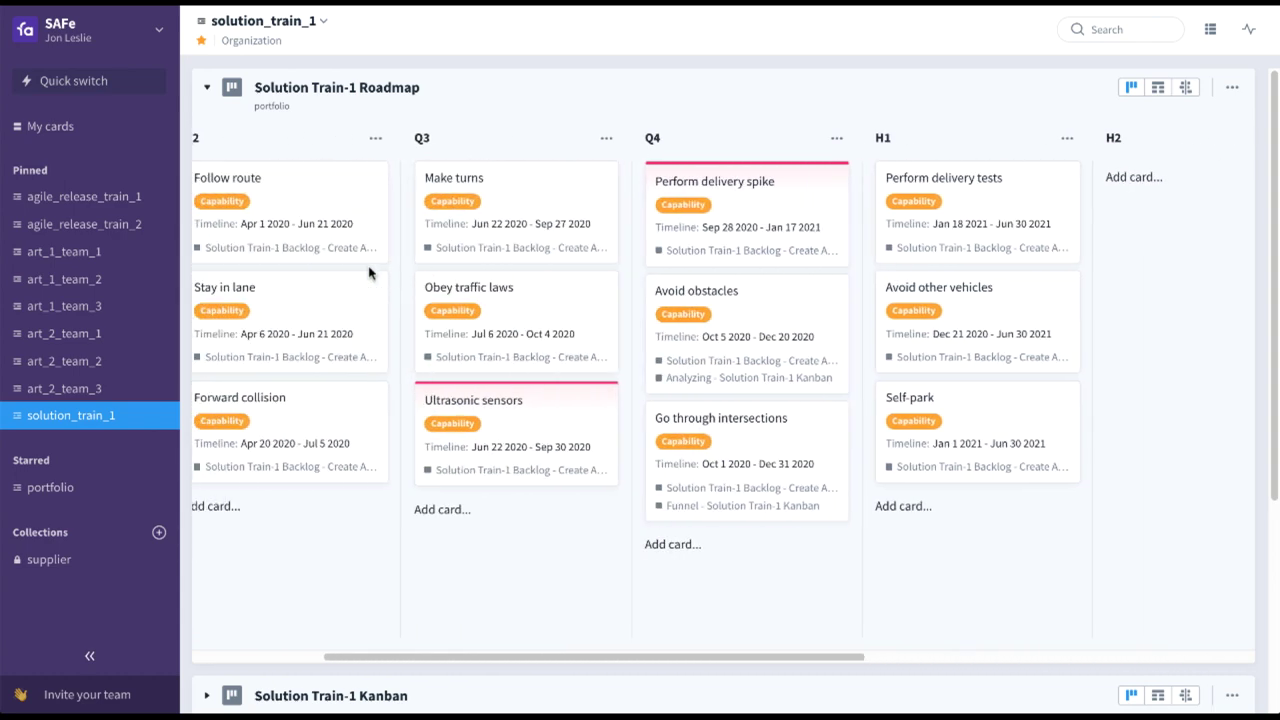
pyautogui.hscroll(-3, 370, 274)
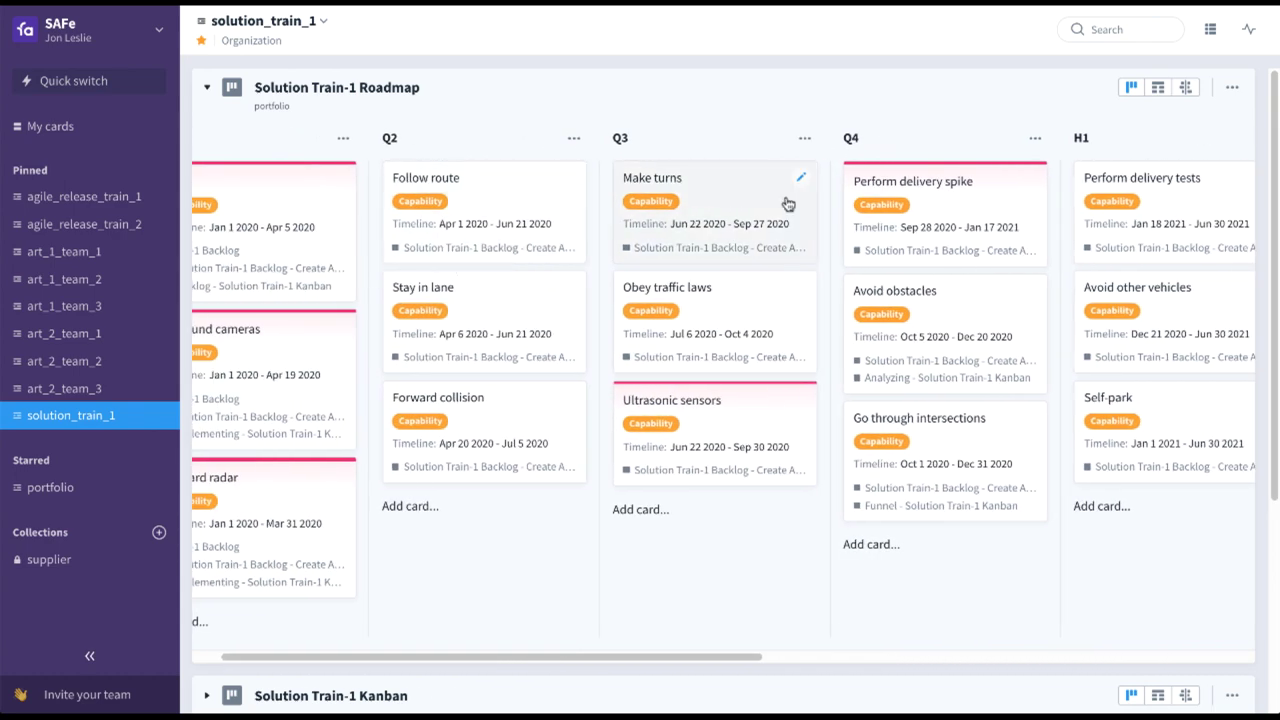
# Examine the Solution Train-1 Roadmap as a table and as a timeline across its quarters
pyautogui.click(1158, 88)
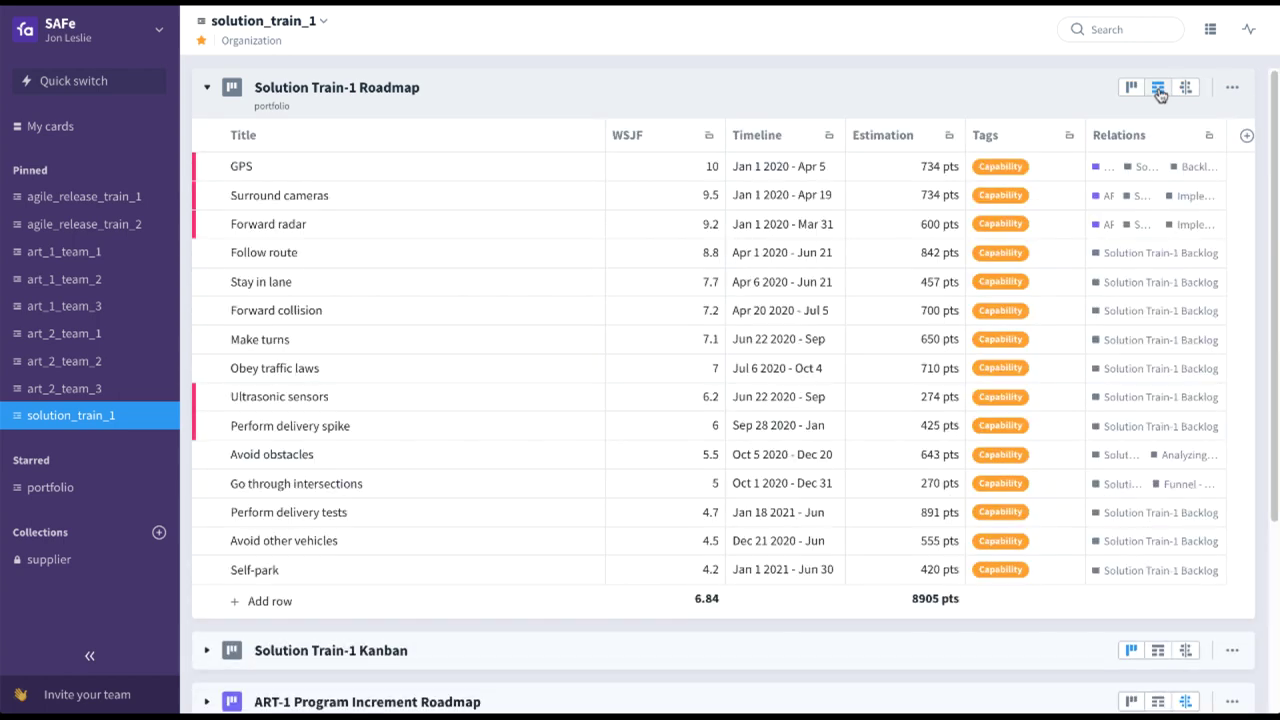
pyautogui.click(1186, 89)
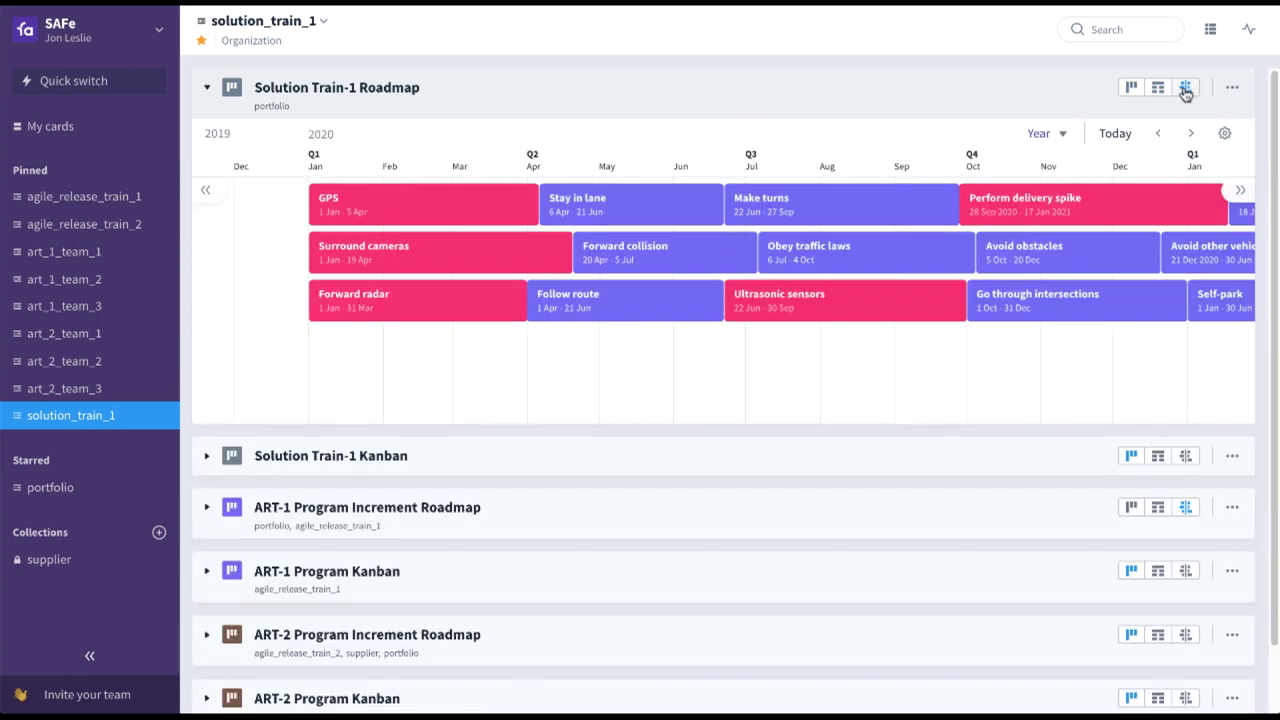
pyautogui.hscroll(3, 1038, 282)
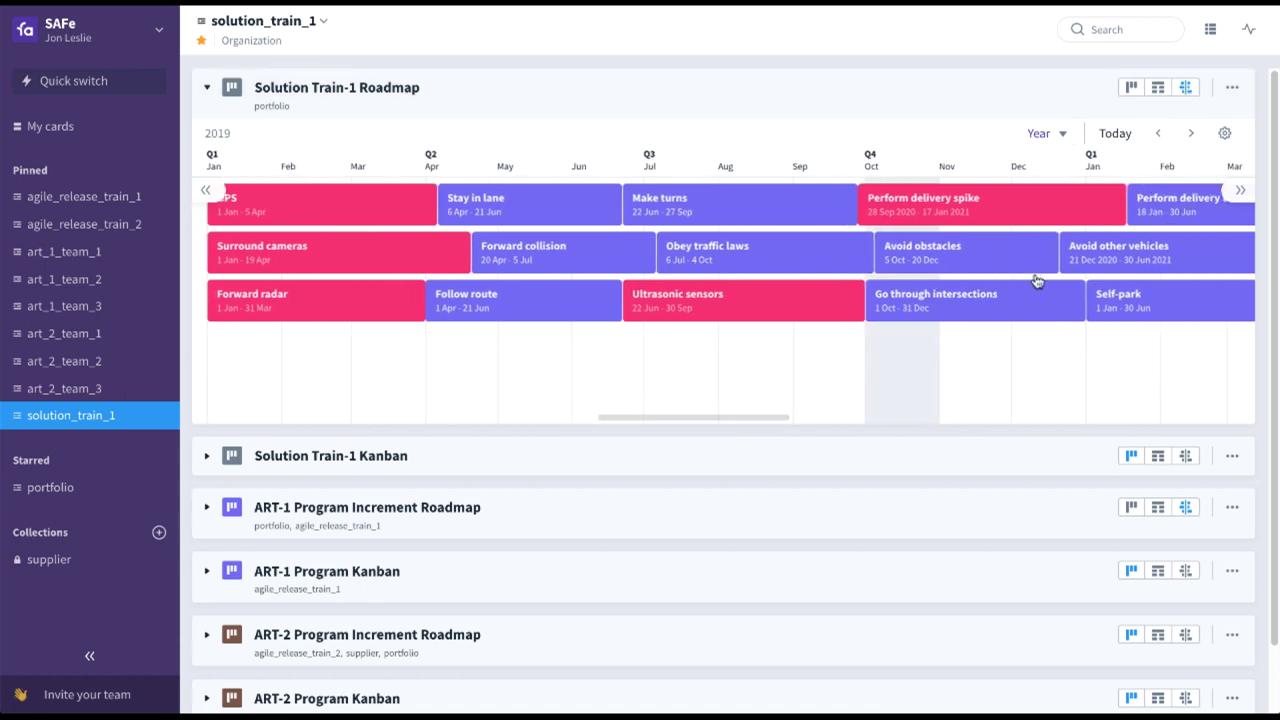
# Examine the 2020 span of the Solution Train-1 Roadmap timeline and collapse the roadmap
pyautogui.hscroll(-2, 1038, 282)
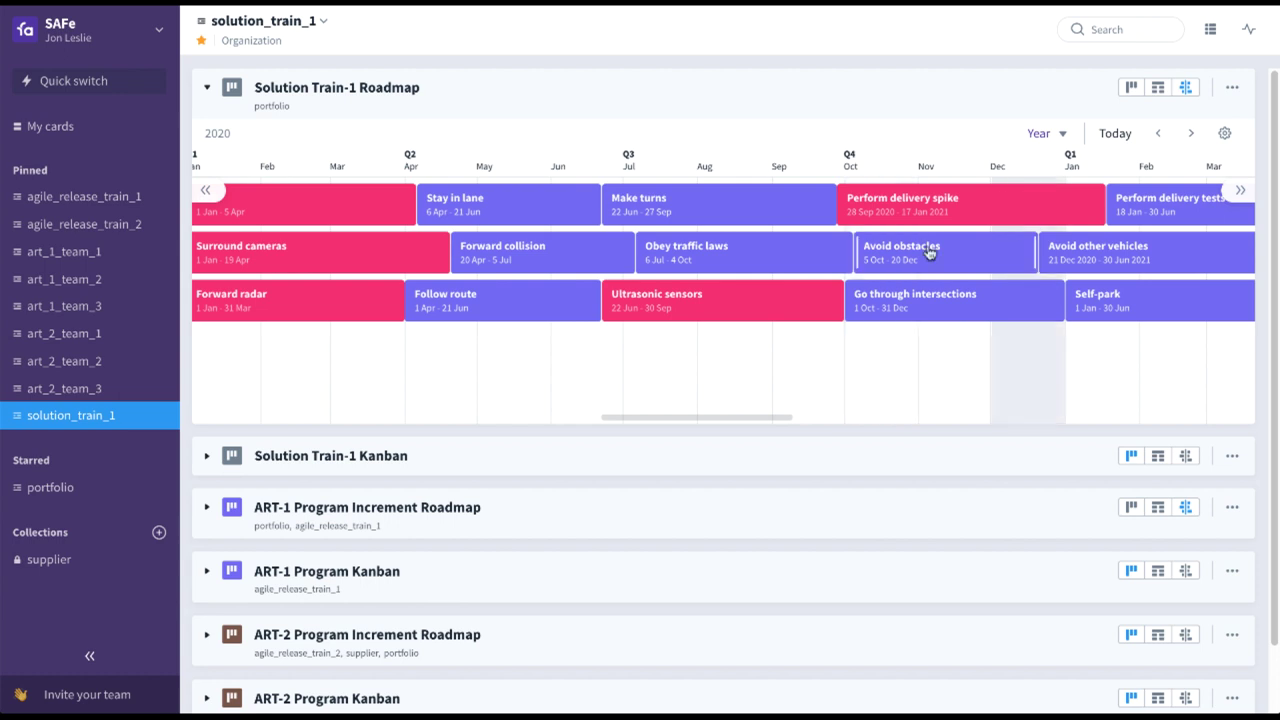
pyautogui.click(208, 89)
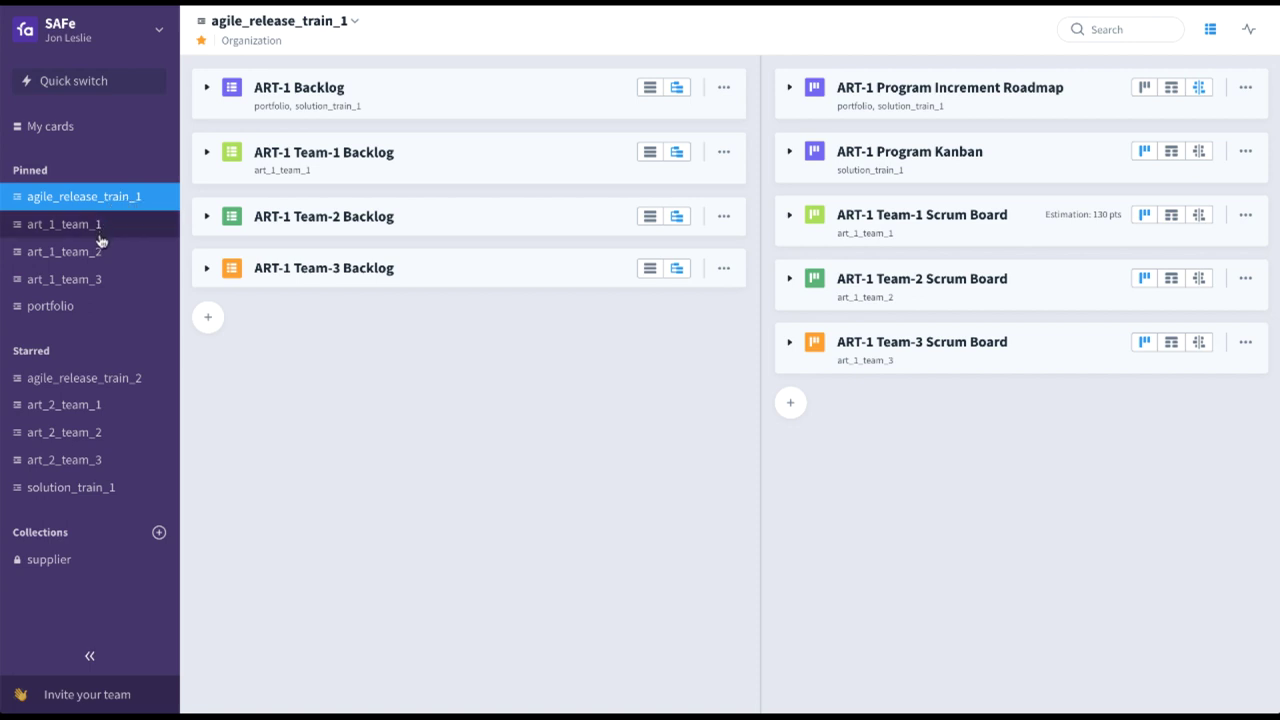
# Examine the Strategic Themes in the portfolio collection across a widened backlog pane, including their Favro attachments, and collapse the list
pyautogui.click(77, 313)
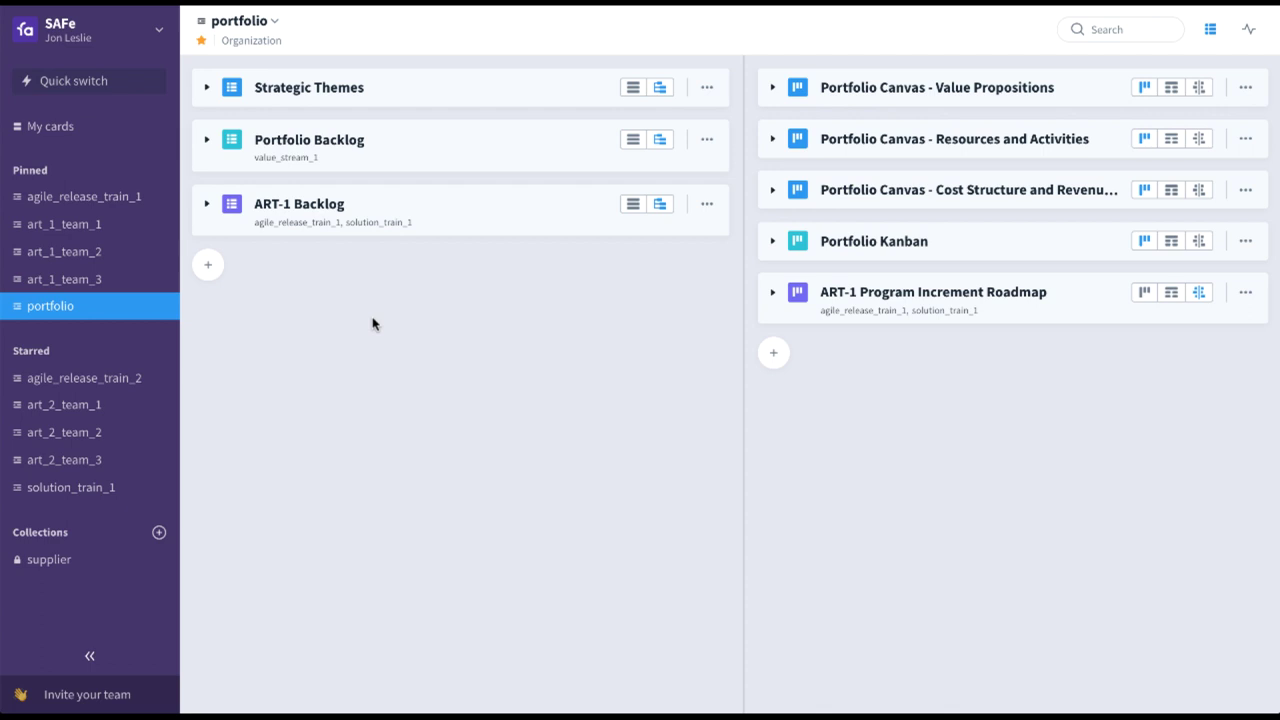
pyautogui.click(207, 88)
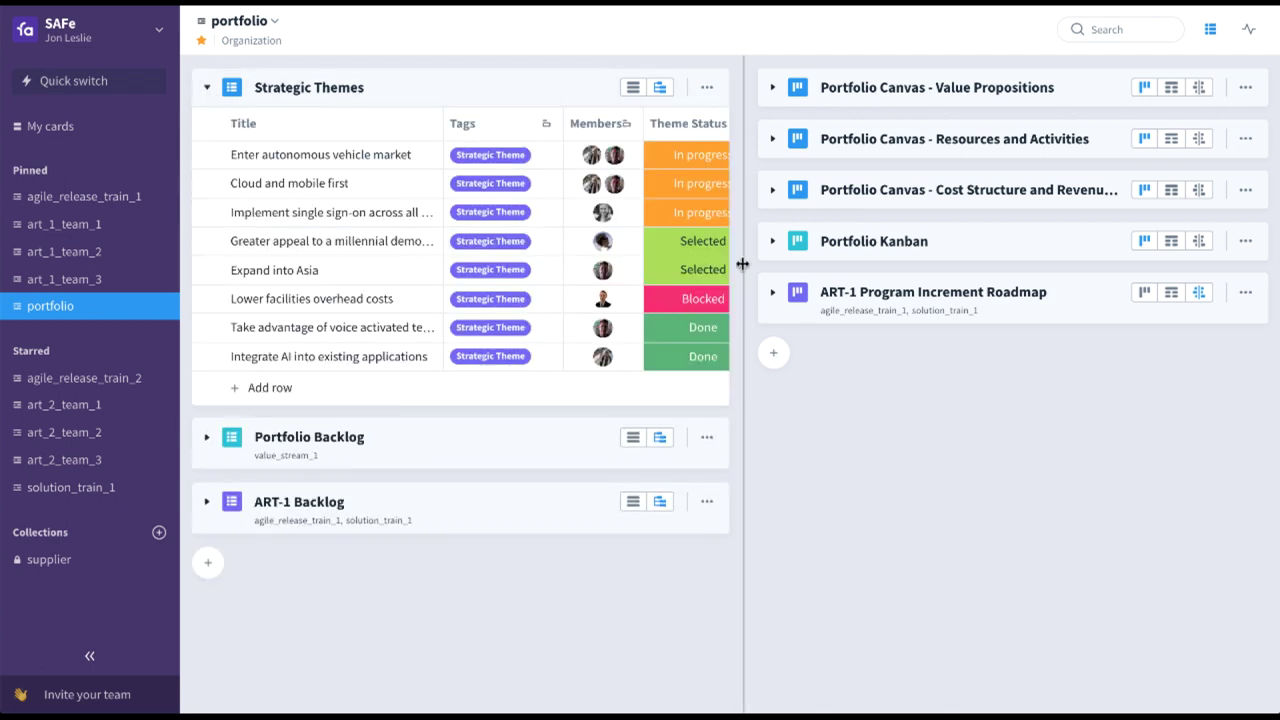
pyautogui.moveTo(743, 264); pyautogui.dragTo(912, 266)
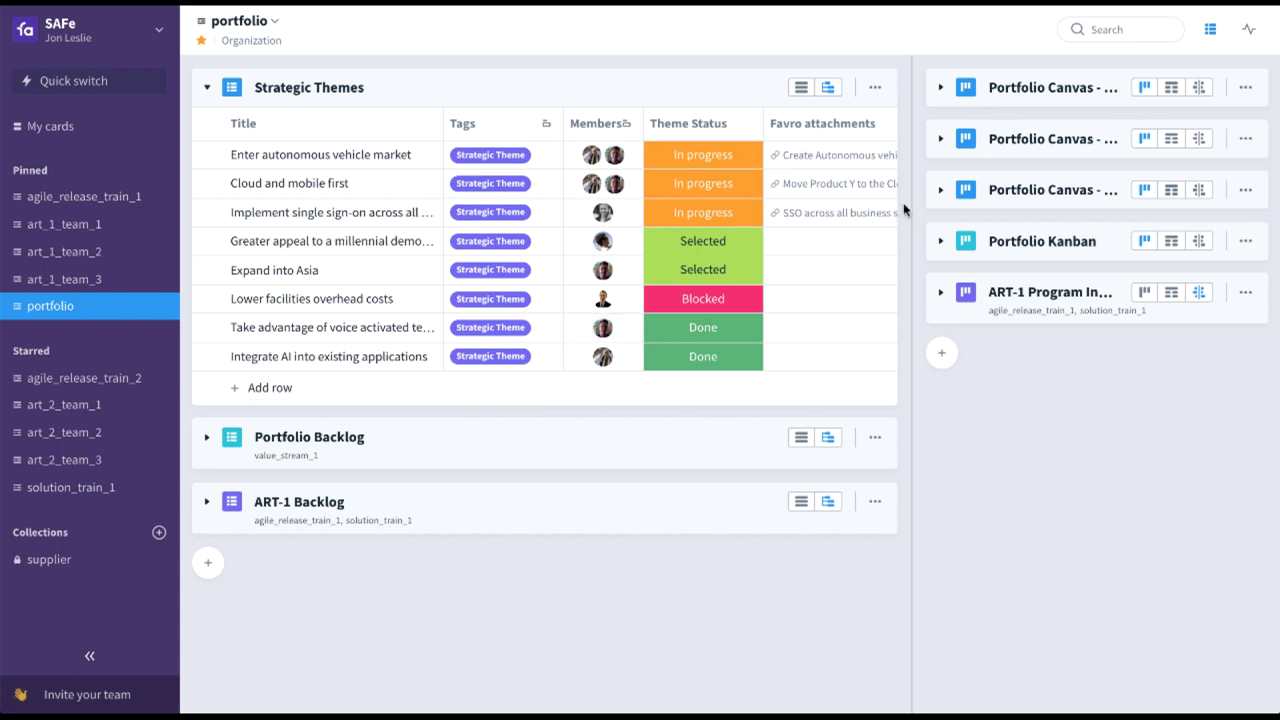
pyautogui.moveTo(911, 196); pyautogui.dragTo(1200, 196)
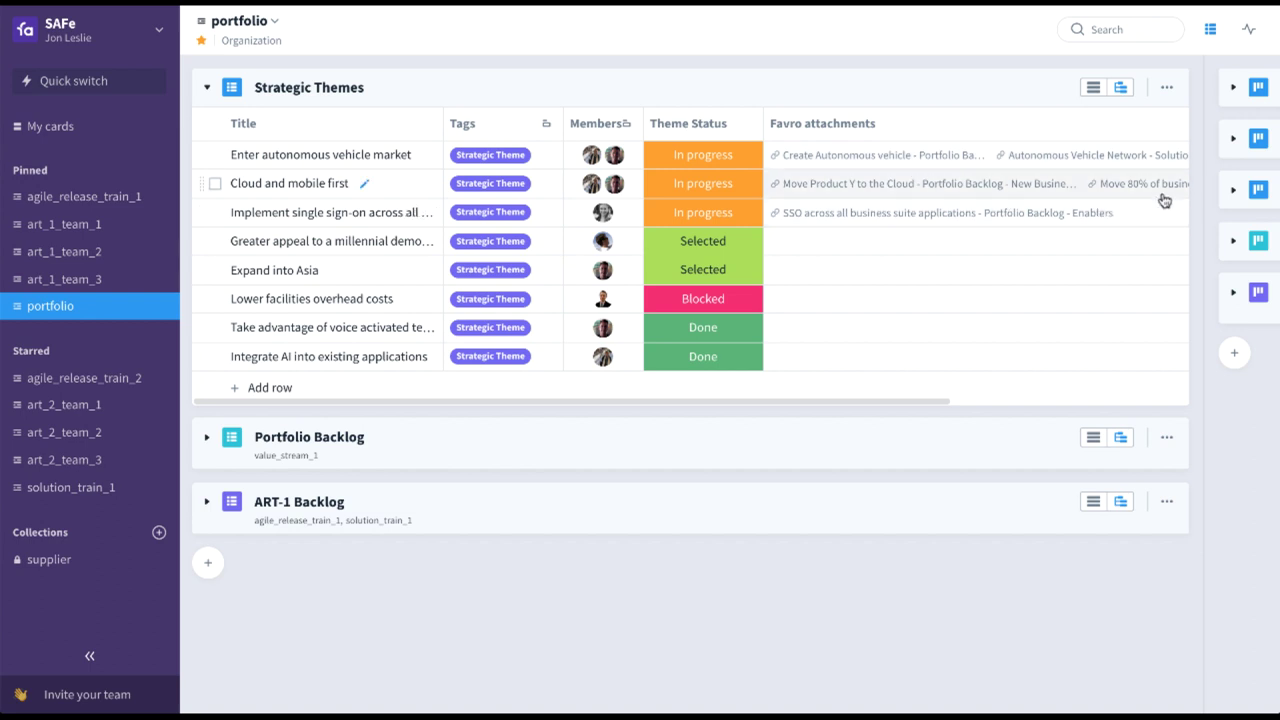
pyautogui.moveTo(1202, 176); pyautogui.dragTo(513, 197)
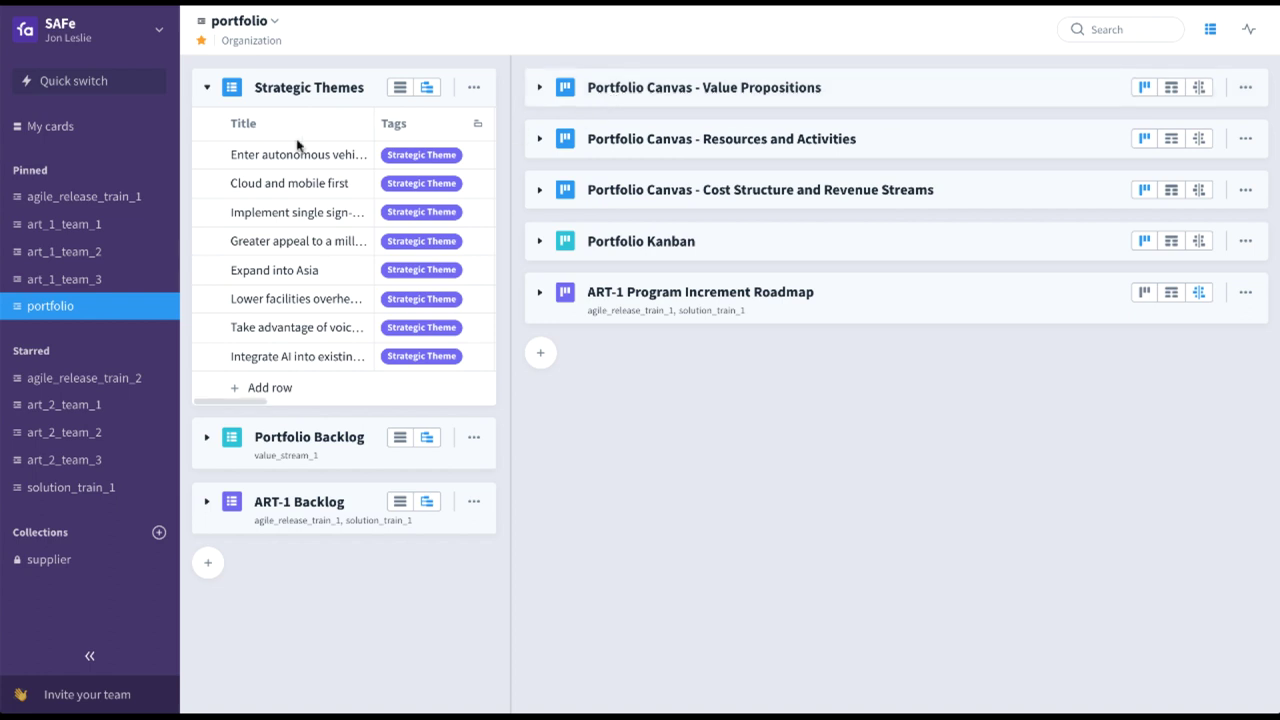
pyautogui.click(206, 90)
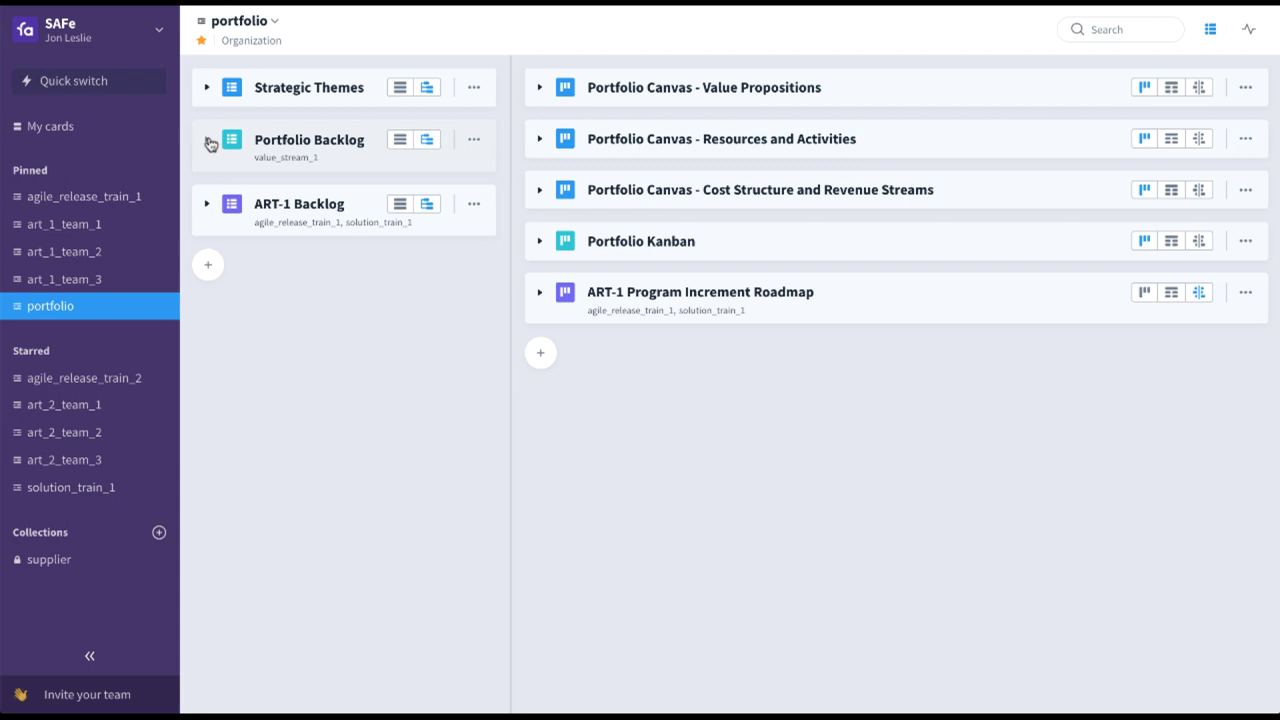
# Expand the Portfolio Backlog and its Enablers group to examine the epics' statuses, attachments and relations in a widened pane
pyautogui.click(207, 139)
pyautogui.moveTo(510, 214); pyautogui.dragTo(1112, 216)
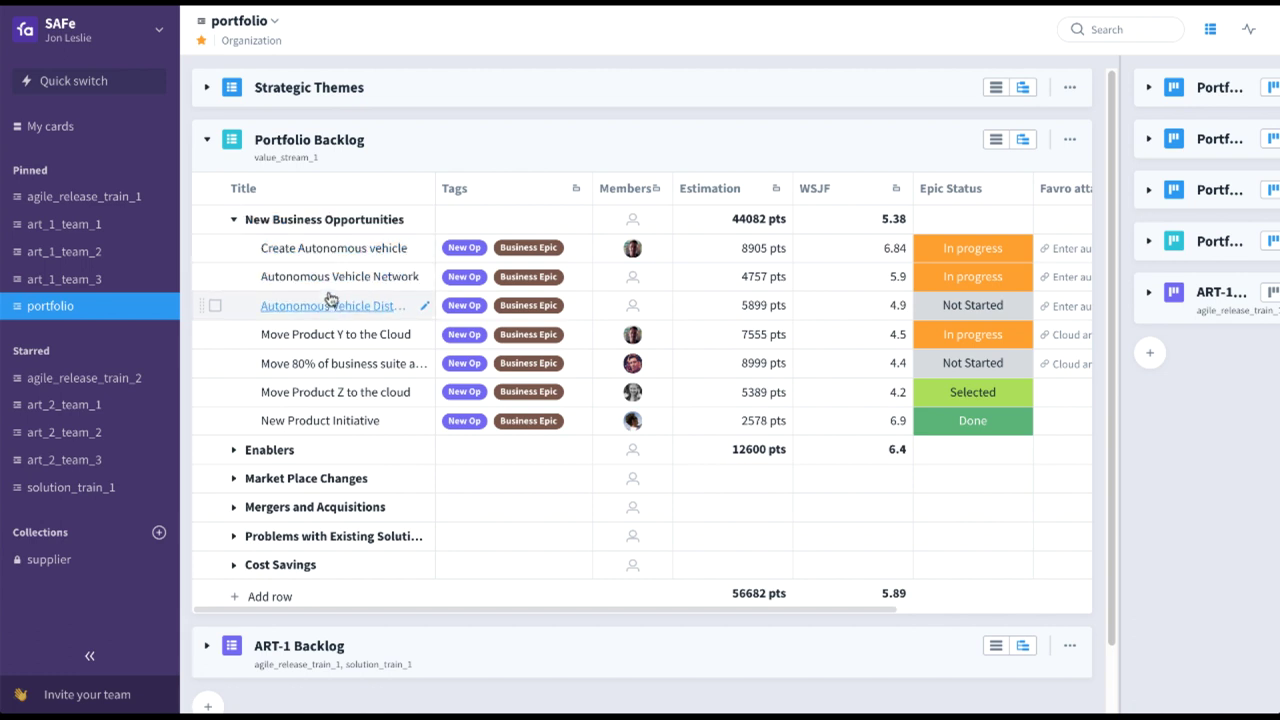
pyautogui.click(233, 449)
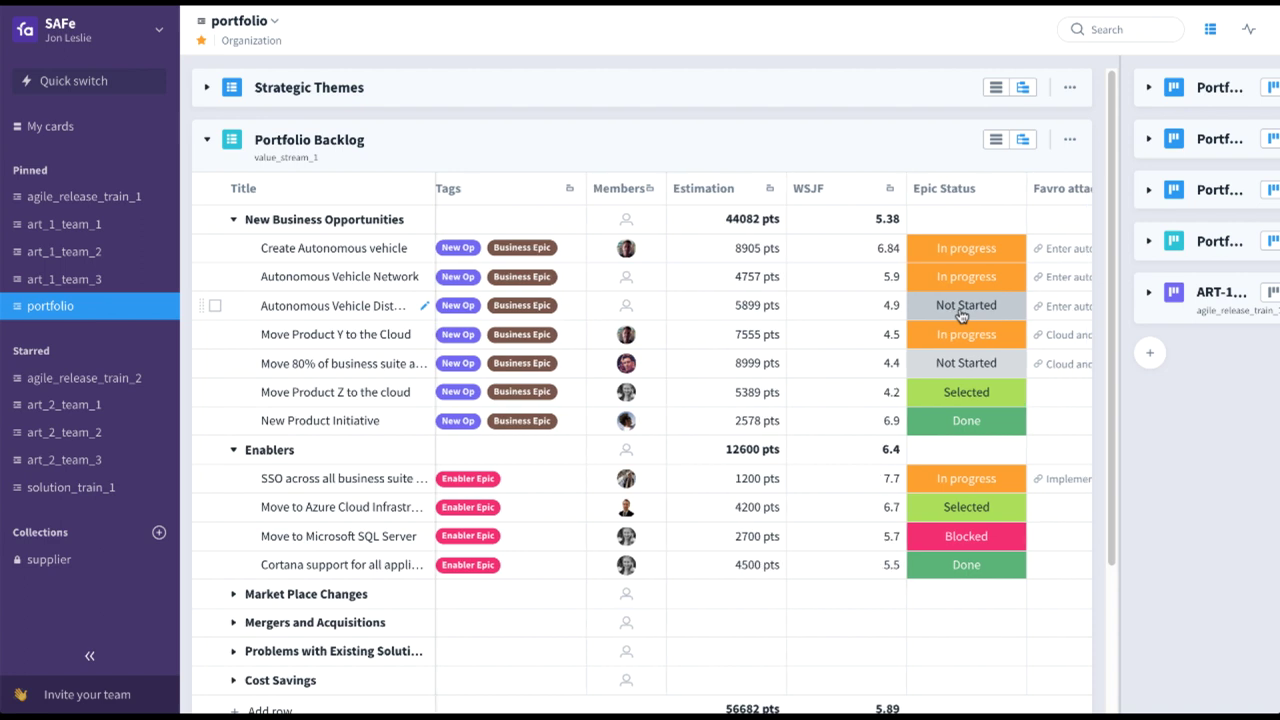
pyautogui.hscroll(4, 915, 298)
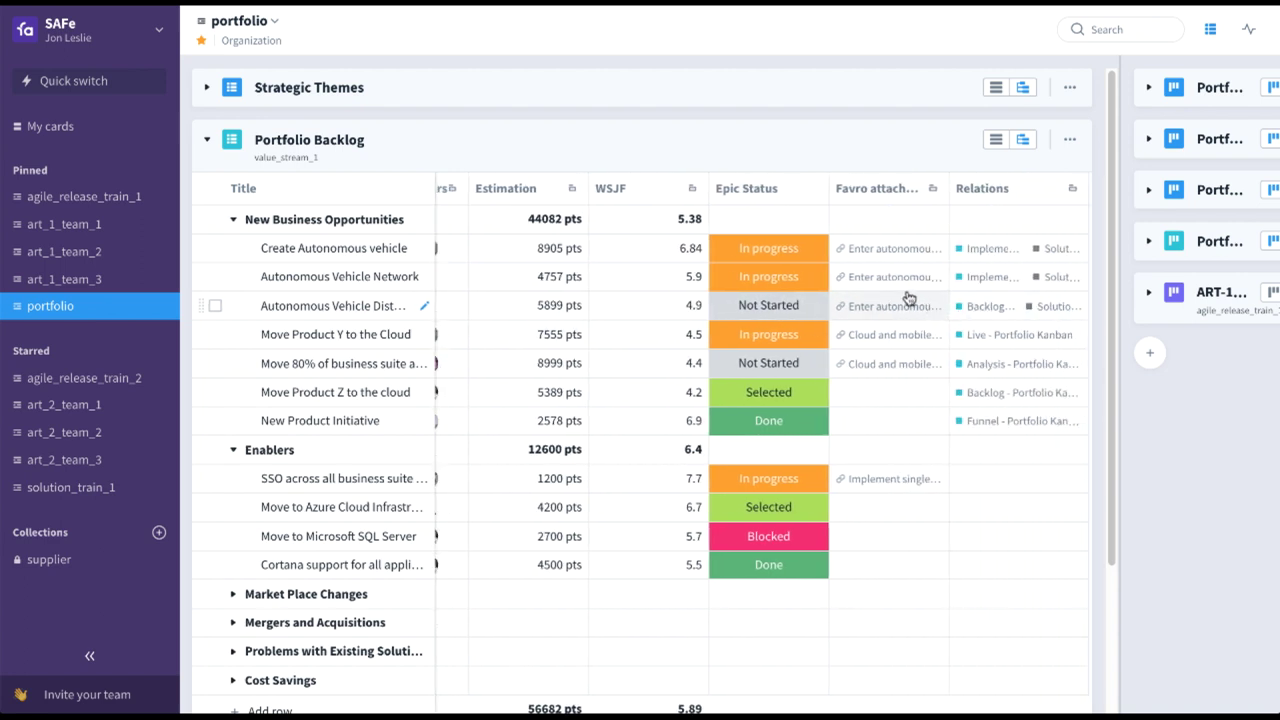
pyautogui.click(962, 307)
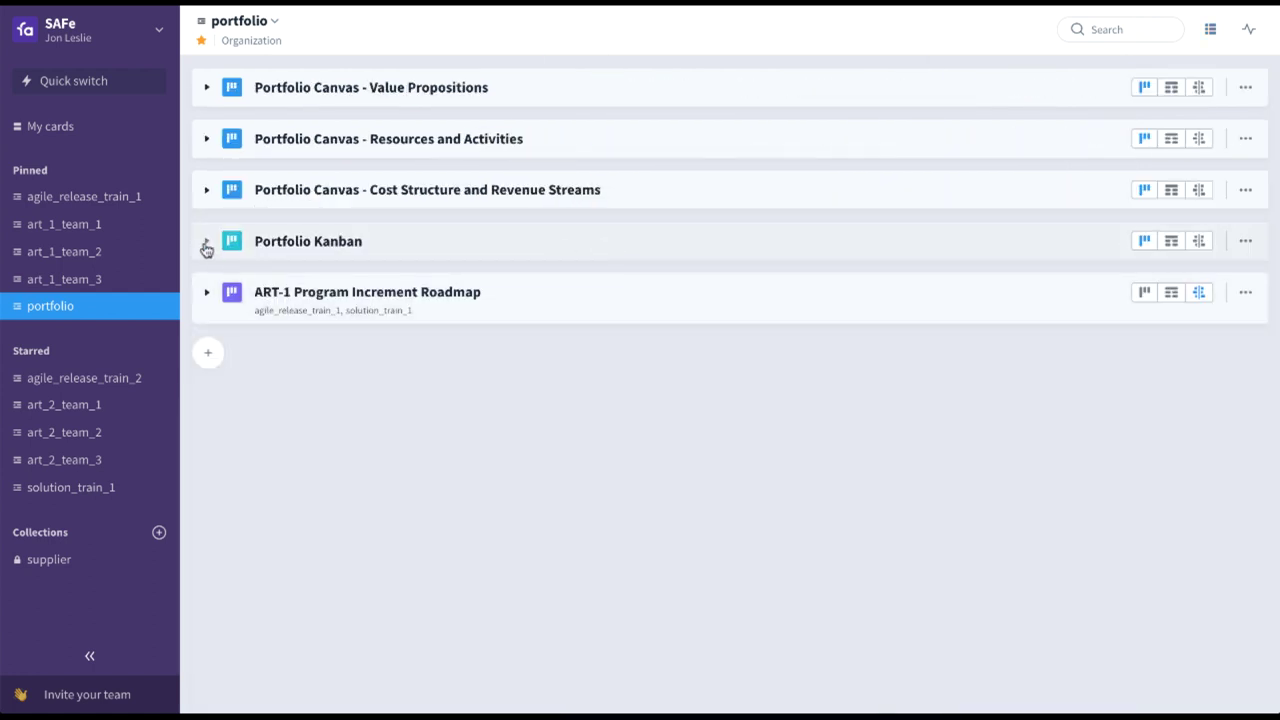
# Expand the Portfolio Kanban, examine its columns from Funnel through Retrospective, and collapse the board
pyautogui.click(206, 246)
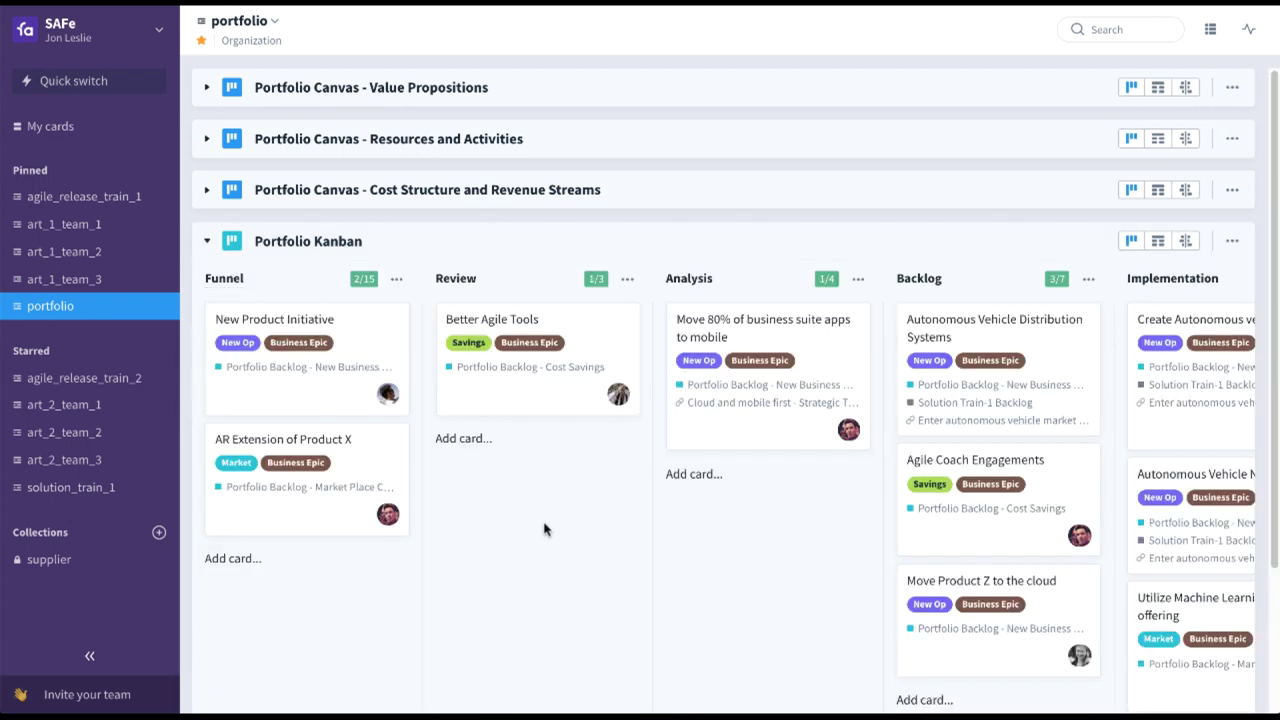
pyautogui.hscroll(5, 544, 529)
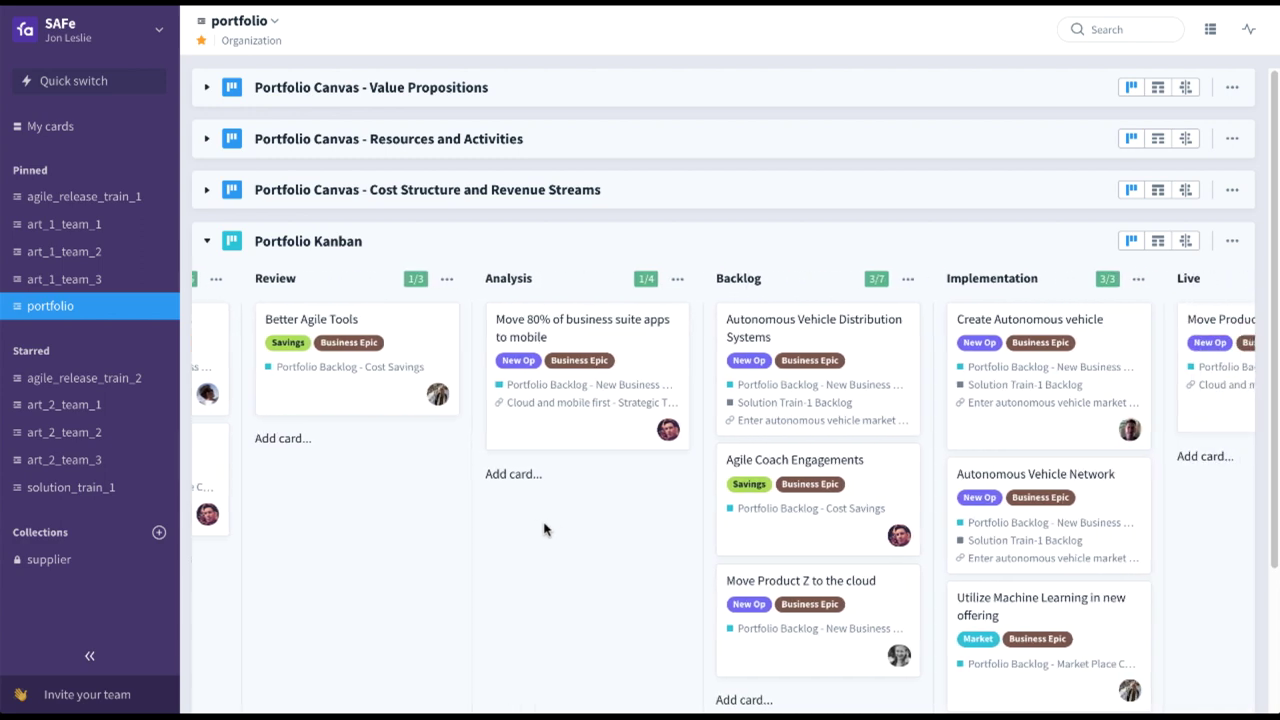
pyautogui.hscroll(3, 544, 529)
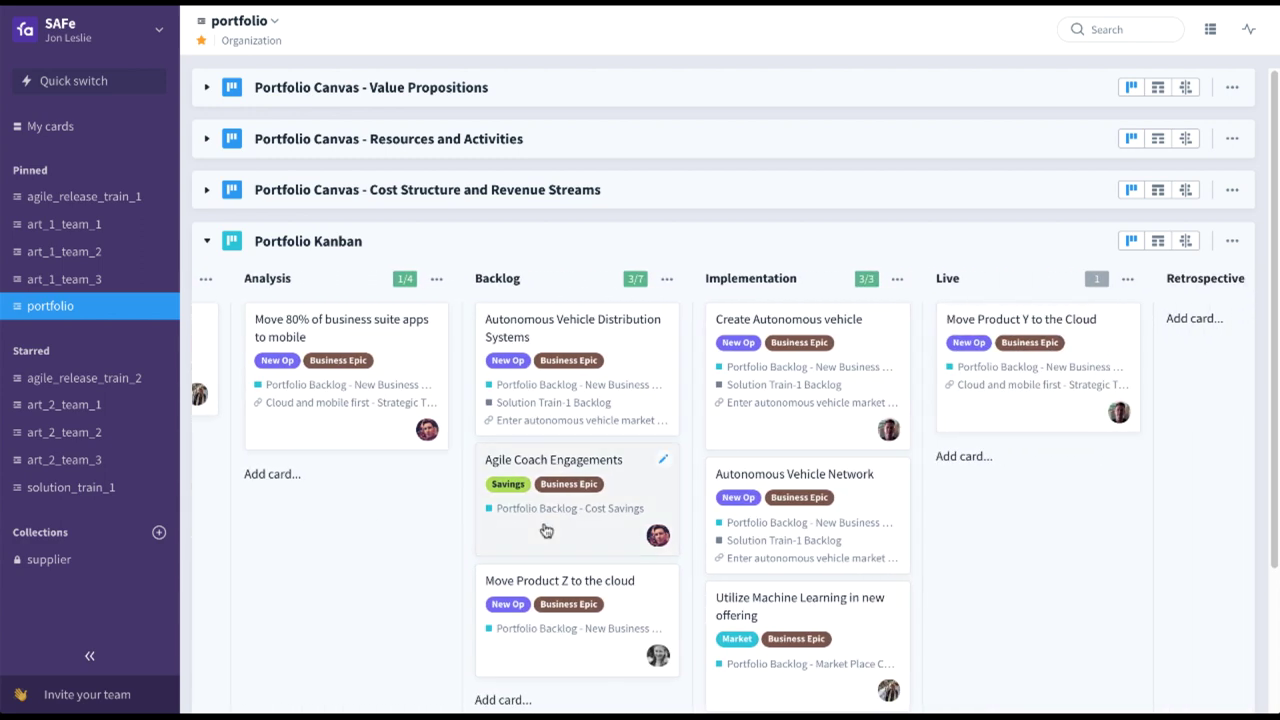
pyautogui.hscroll(2, 546, 530)
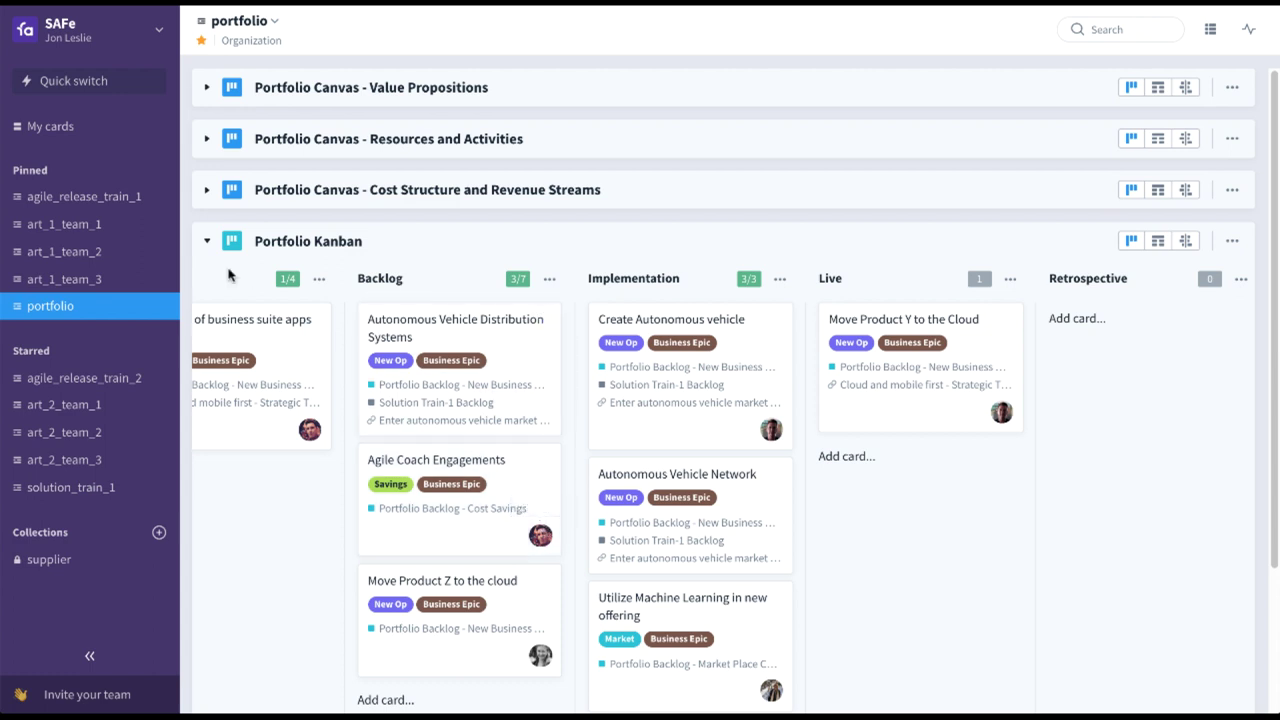
pyautogui.click(206, 241)
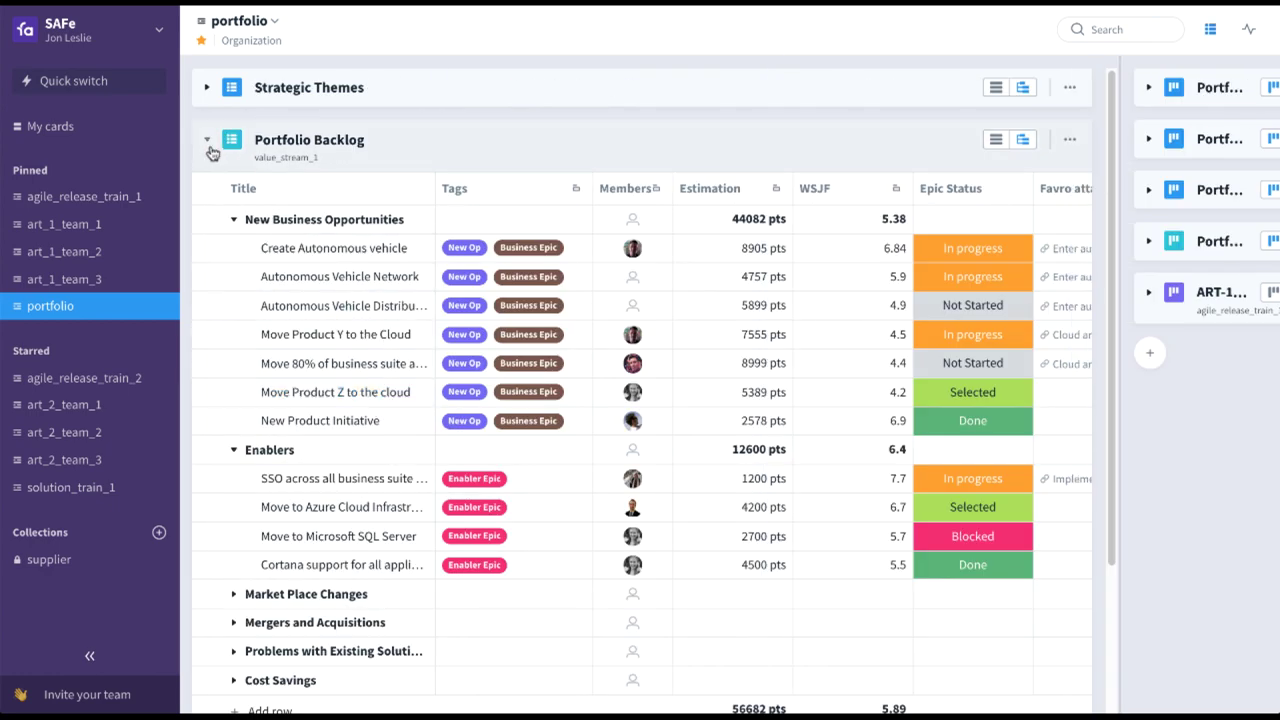
# Collapse the Portfolio Backlog and view the ART-1 Backlog alongside the ART-1 Program Increment Roadmap in the portfolio collection
pyautogui.click(213, 150)
pyautogui.click(210, 205)
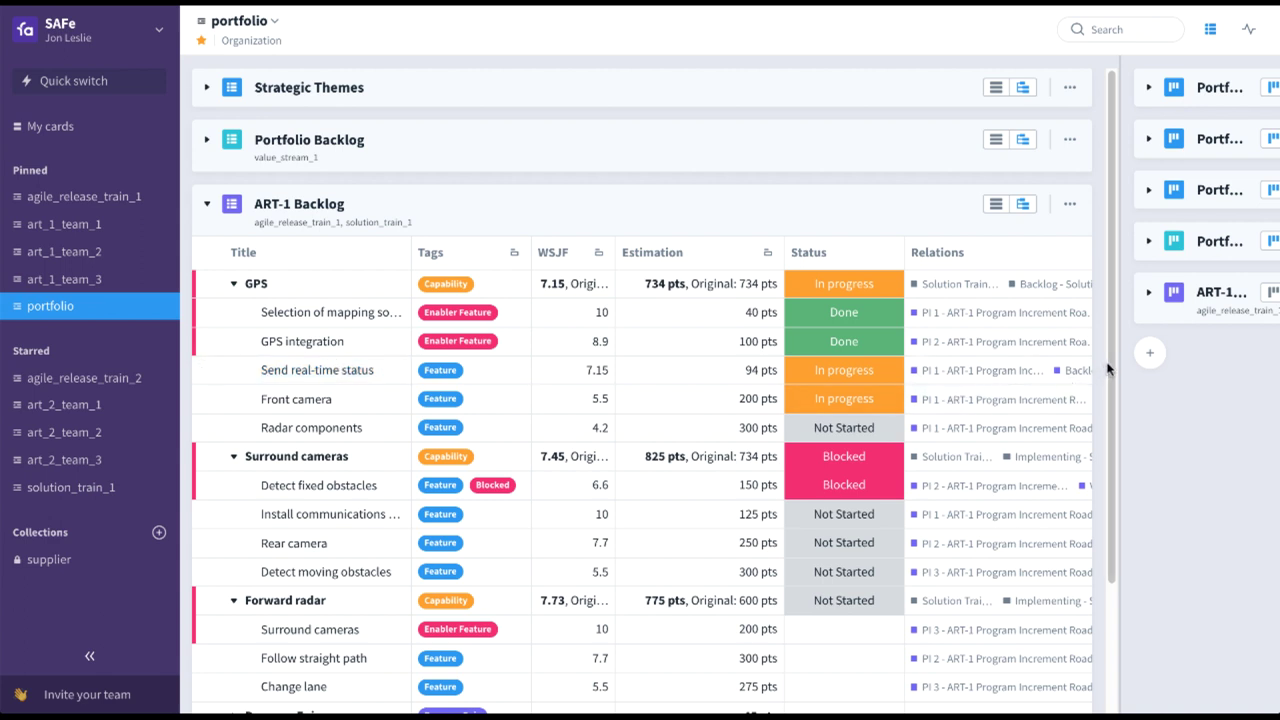
pyautogui.moveTo(1117, 365); pyautogui.dragTo(670, 367)
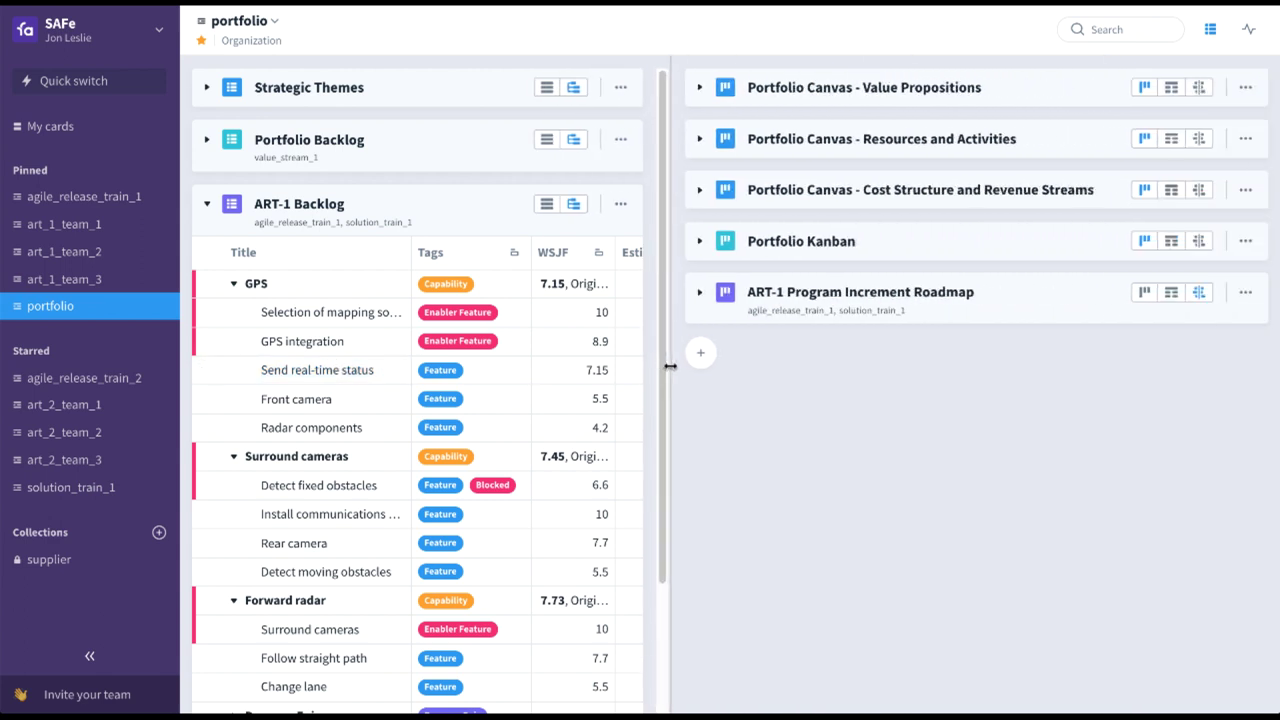
pyautogui.click(699, 292)
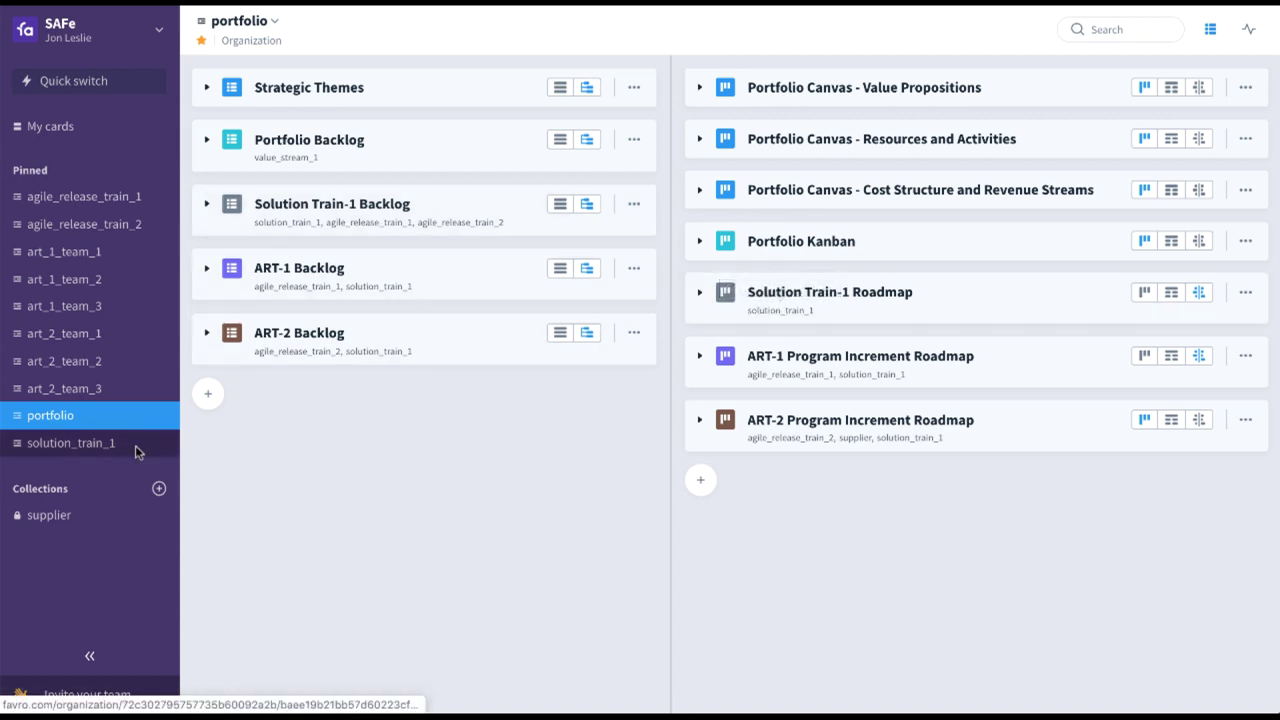
# Look through the solution_train_1, agile_release_train_1, agile_release_train_2, art_1_team_1 and art_1_team_2 collections
pyautogui.click(97, 447)
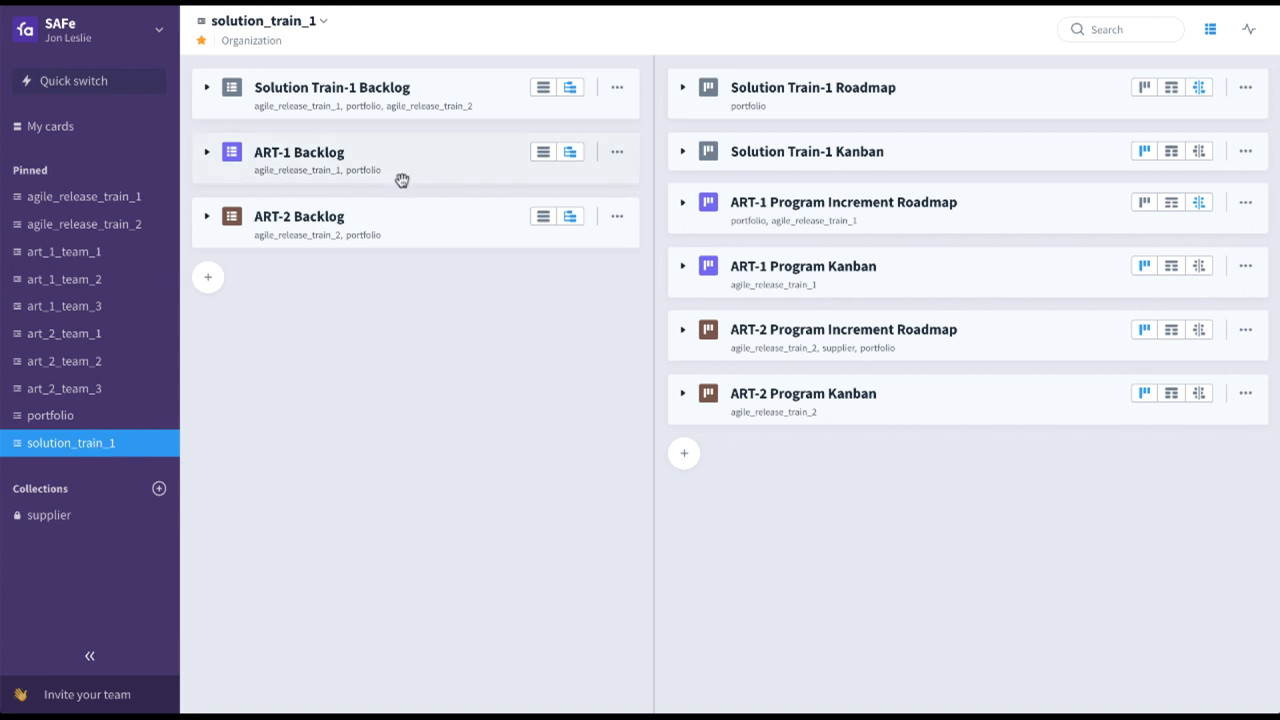
pyautogui.click(115, 205)
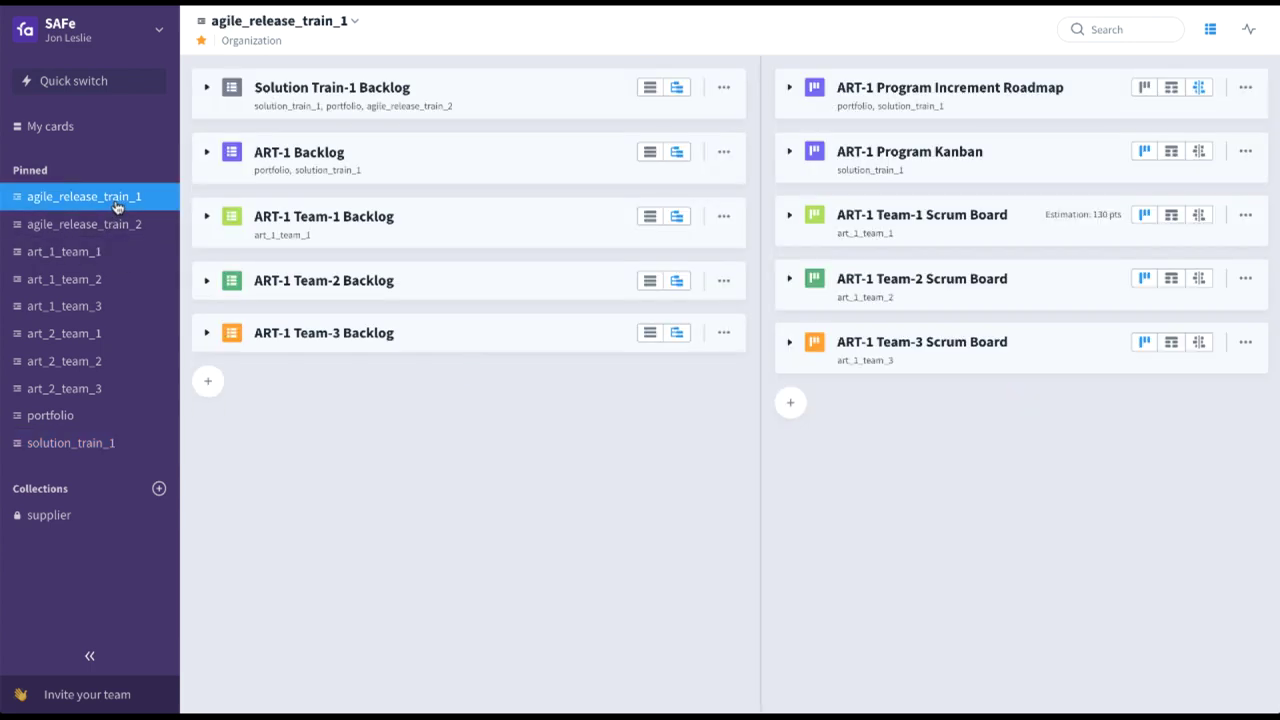
pyautogui.click(113, 229)
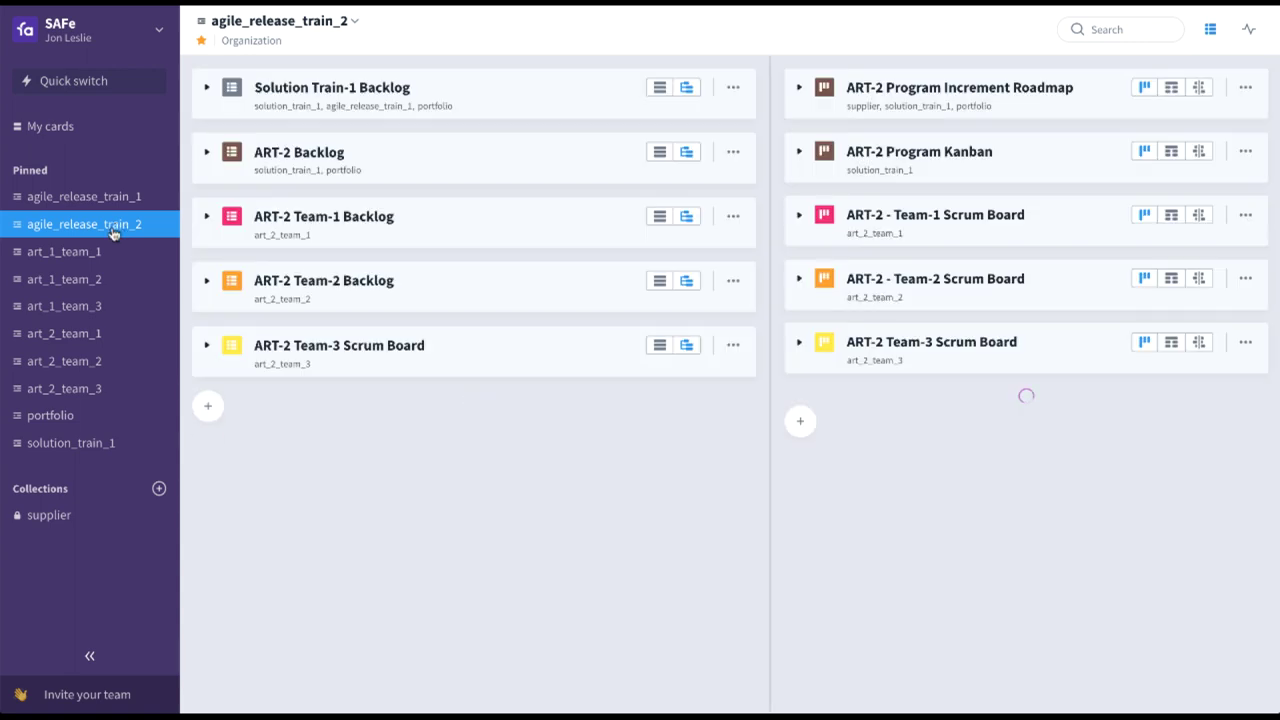
pyautogui.click(88, 251)
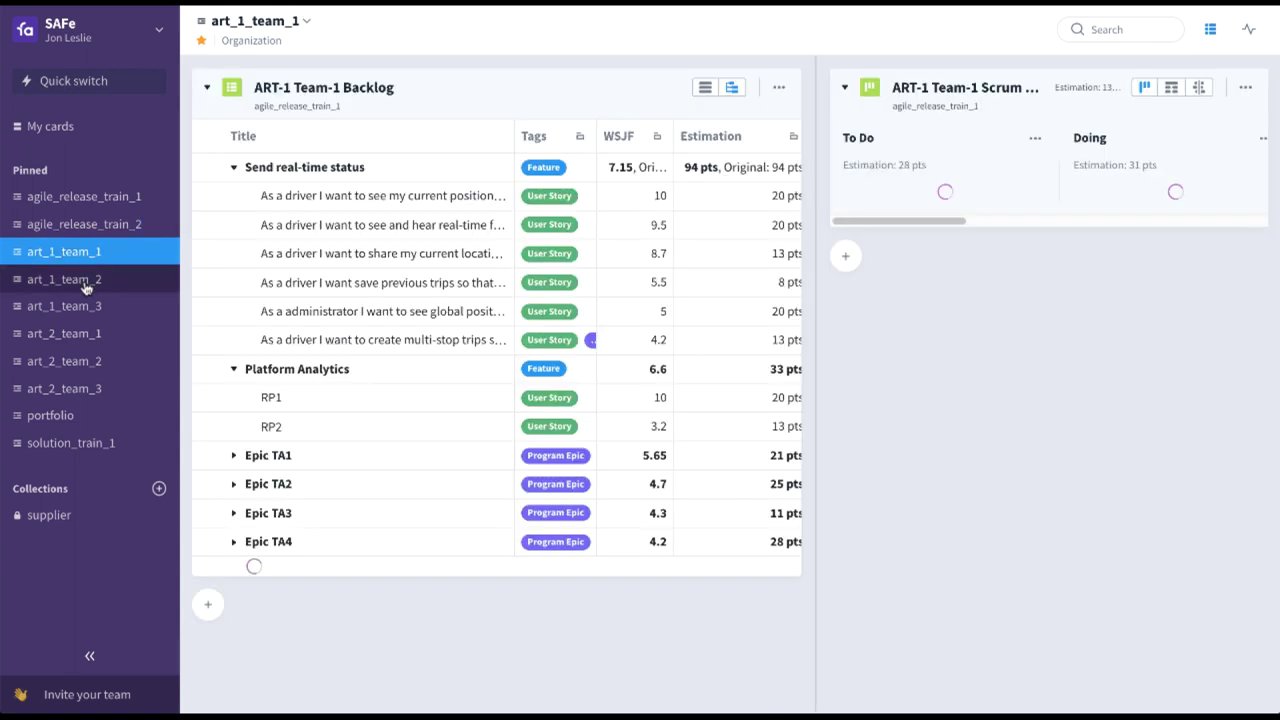
pyautogui.click(86, 283)
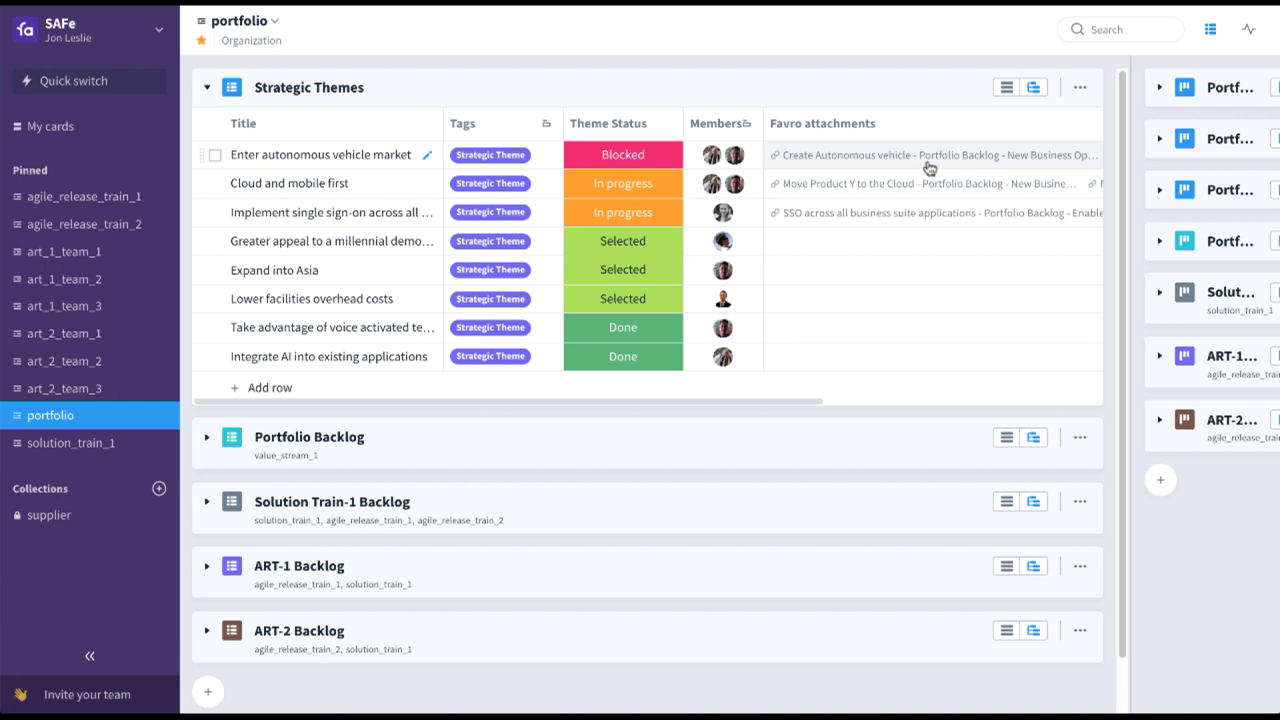
# Open the Create Autonomous vehicle epic from the Portfolio Backlog and follow its Solution Train-1 Backlog relation to the solution_train_1 collection
pyautogui.click(207, 440)
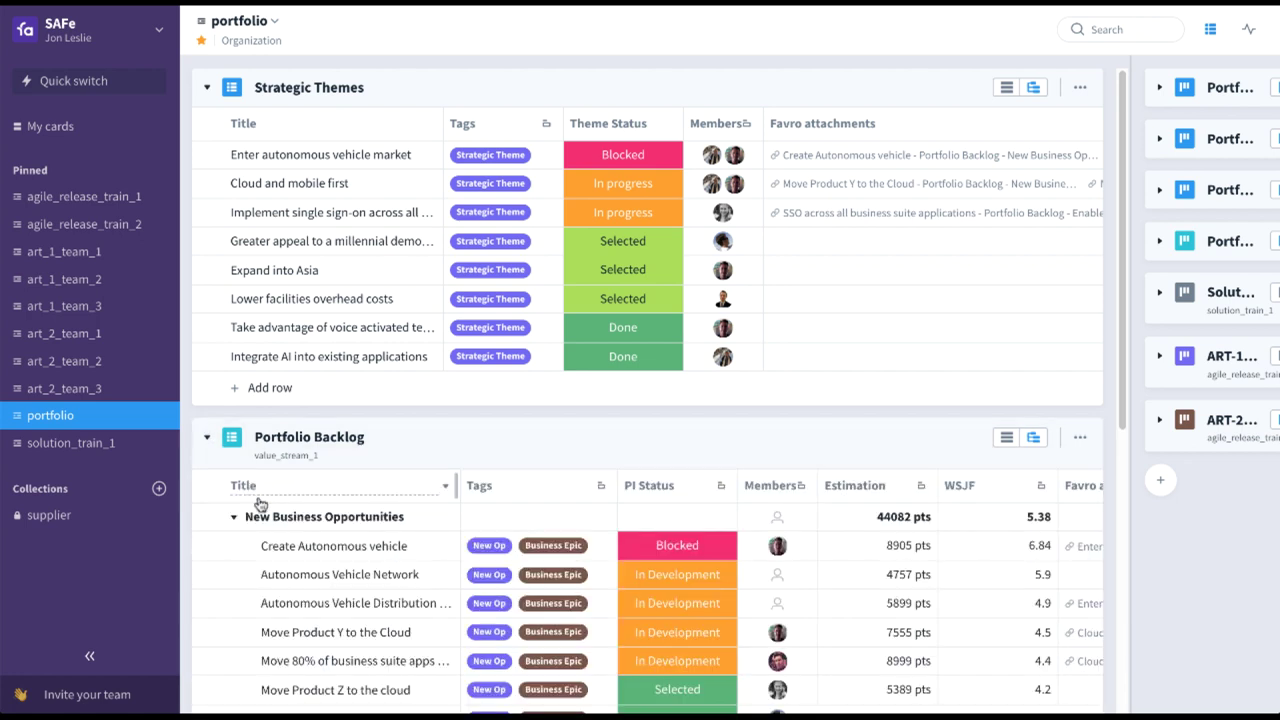
pyautogui.click(306, 550)
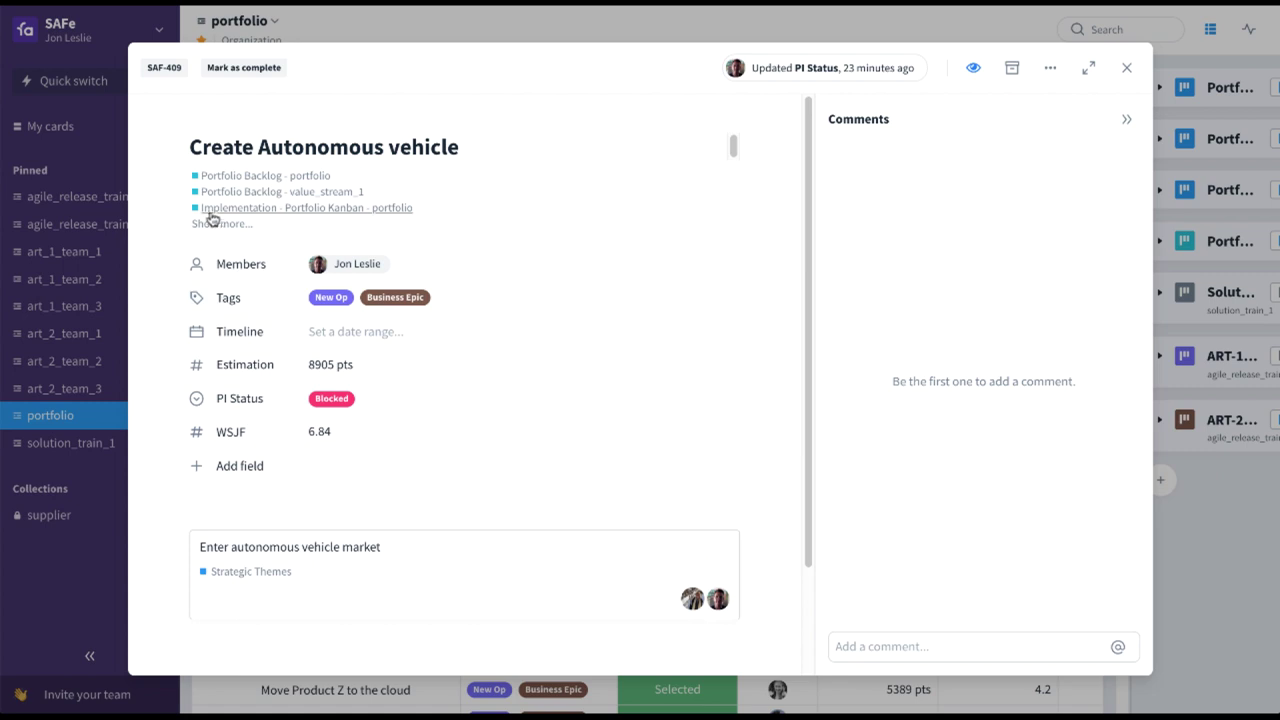
pyautogui.click(215, 224)
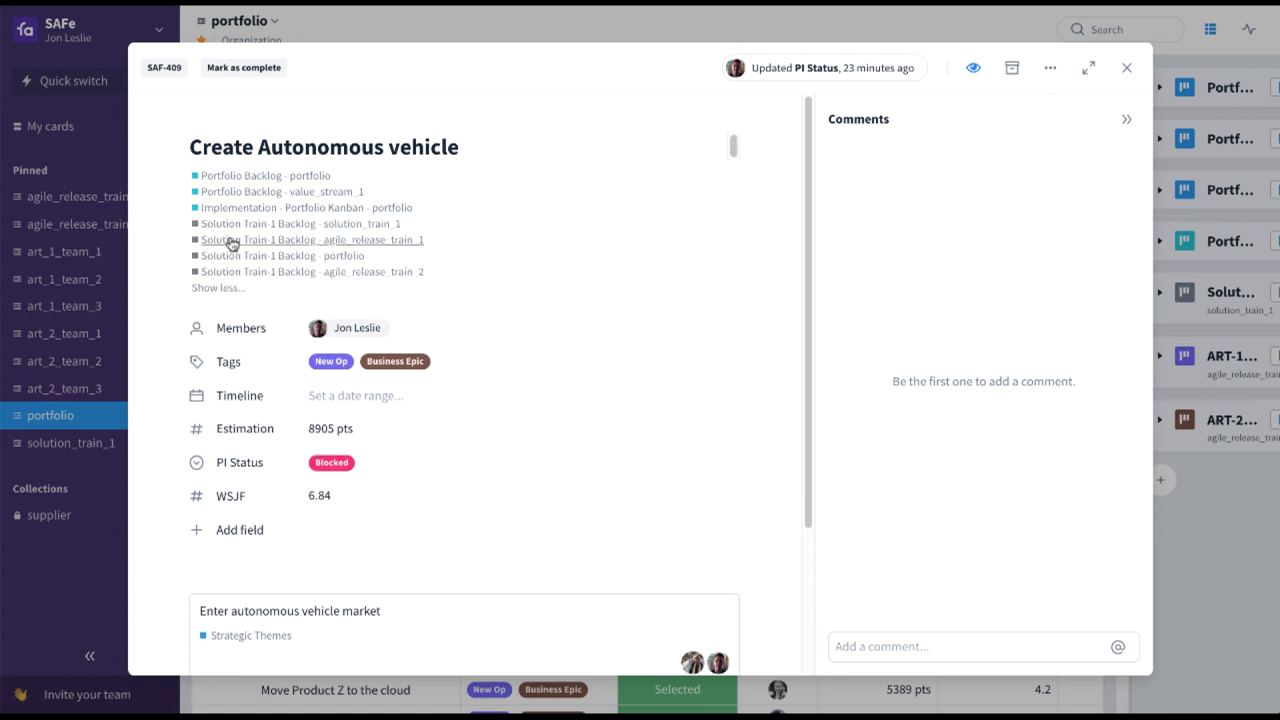
pyautogui.rightClick(362, 230)
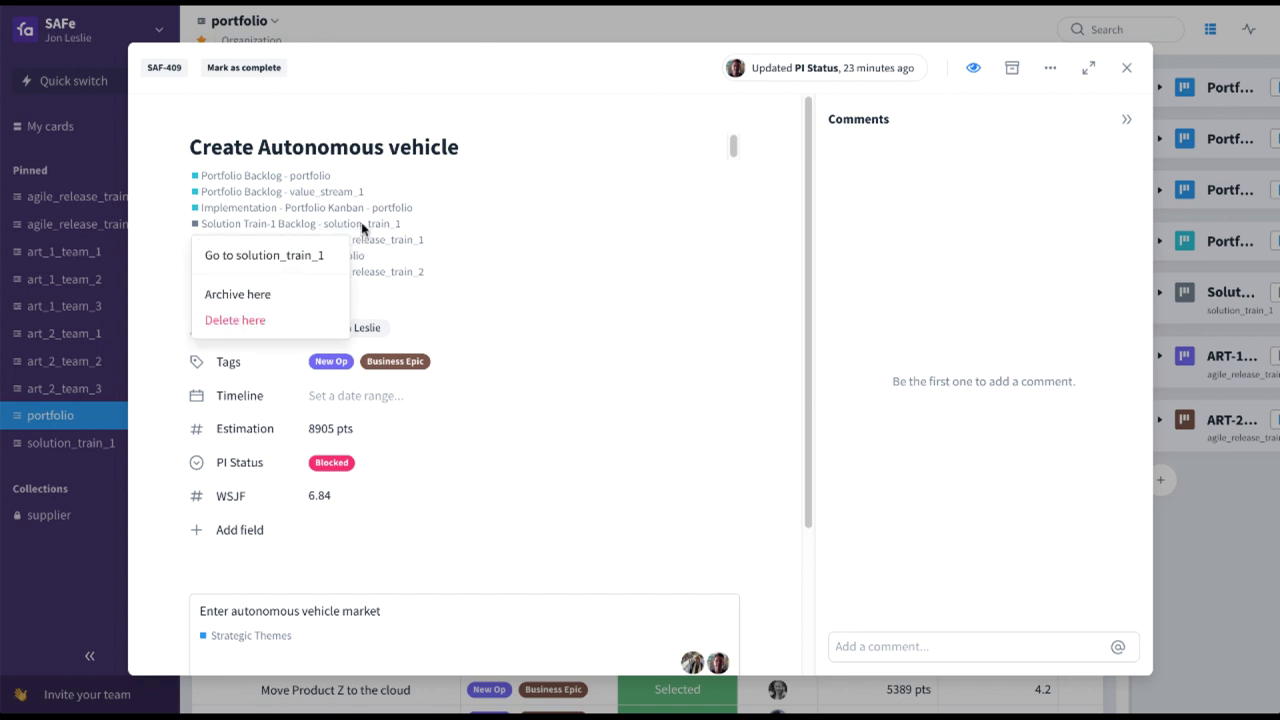
pyautogui.click(308, 259)
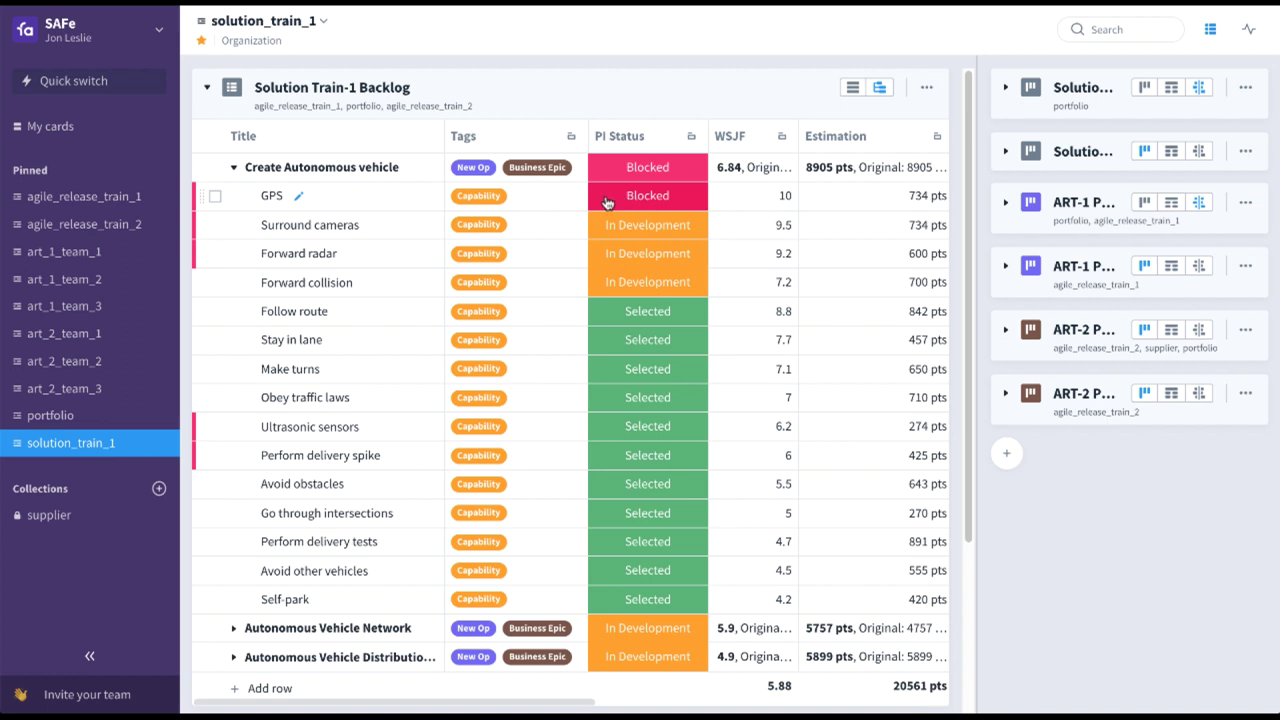
# Open the GPS capability, show all its relations, and follow its ART-1 Backlog relation to the agile_release_train_1 collection
pyautogui.click(276, 200)
pyautogui.click(272, 197)
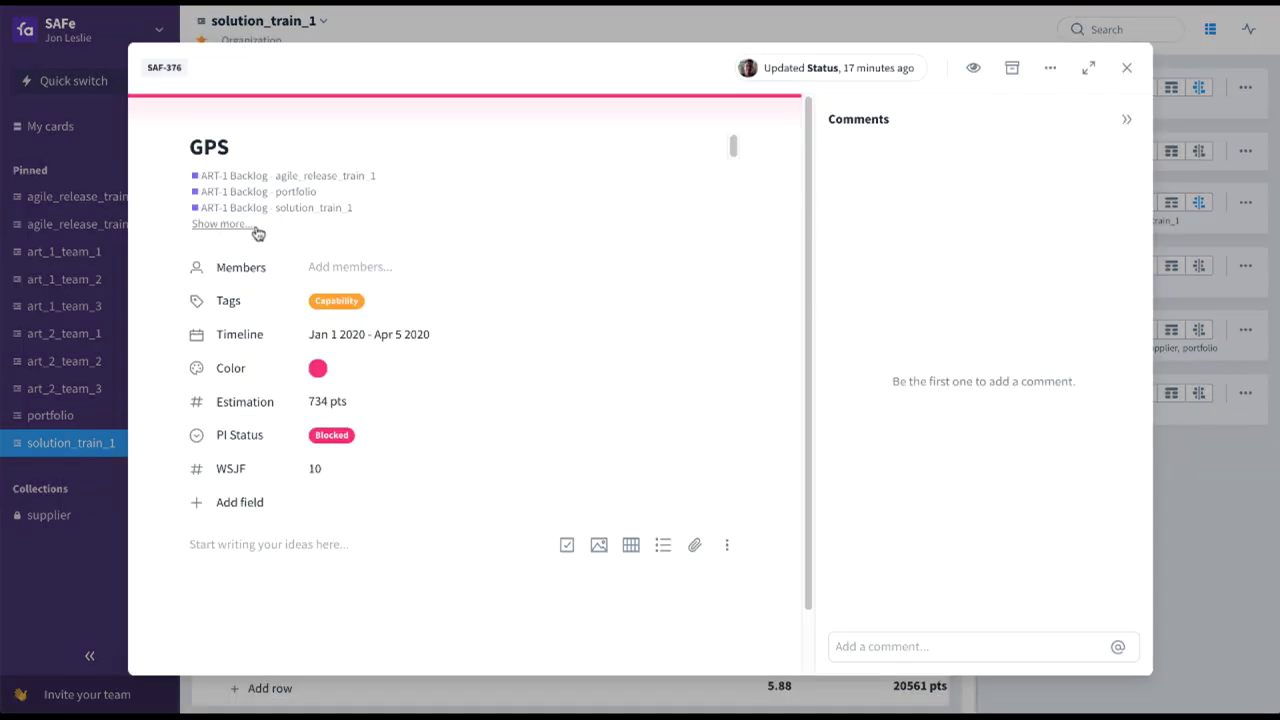
pyautogui.click(234, 224)
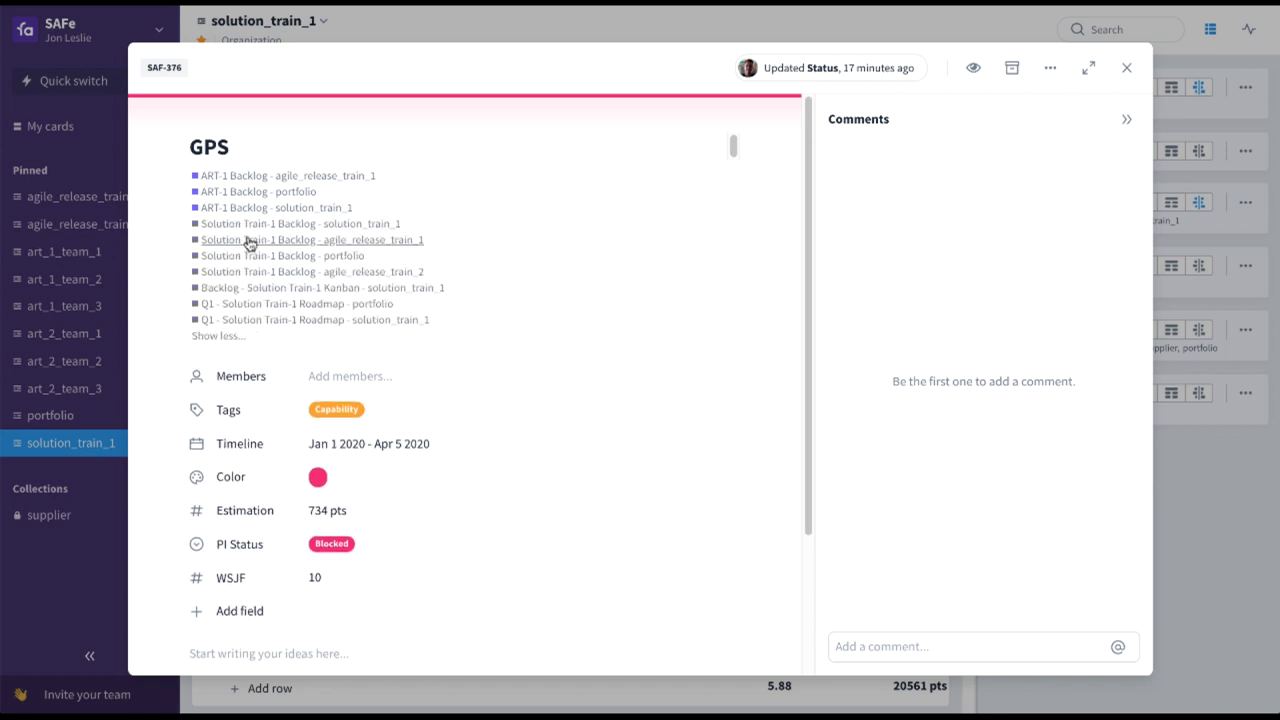
pyautogui.click(287, 183)
pyautogui.click(285, 209)
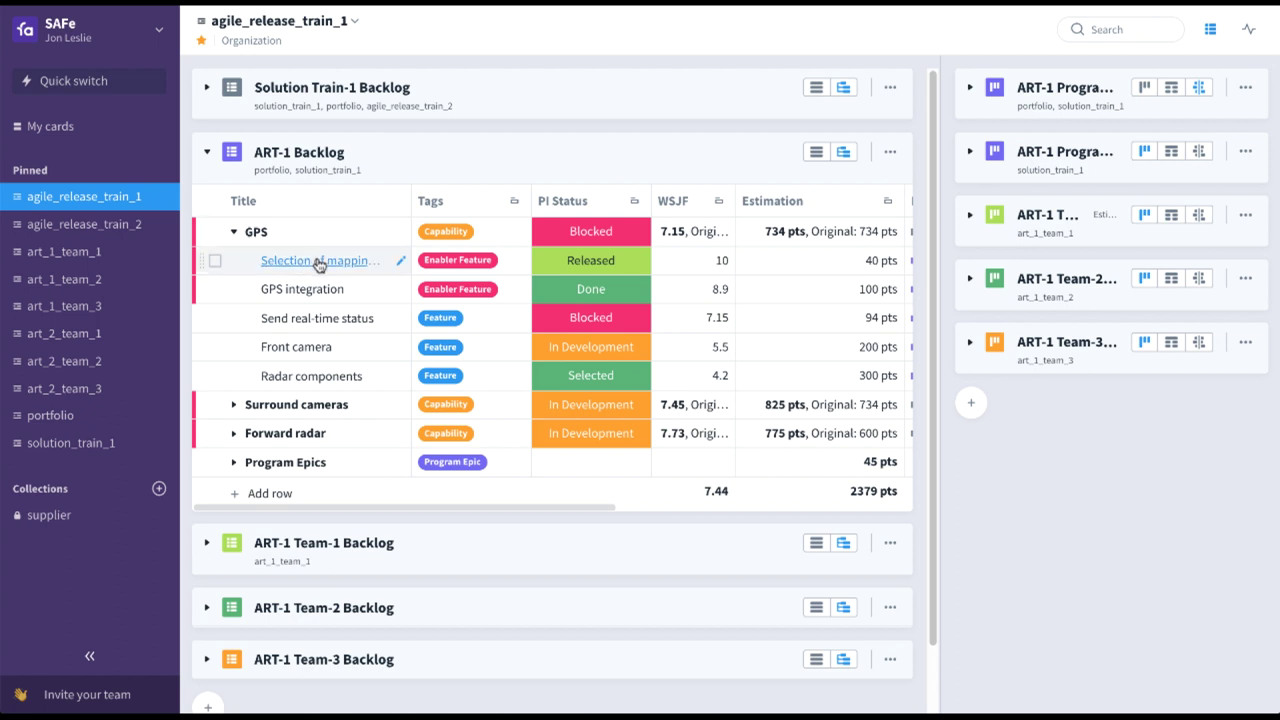
# Open the Send real-time status feature, show all its relations, and follow its ART-1 Team-1 Backlog relation to the art_1_team_1 collection
pyautogui.click(320, 324)
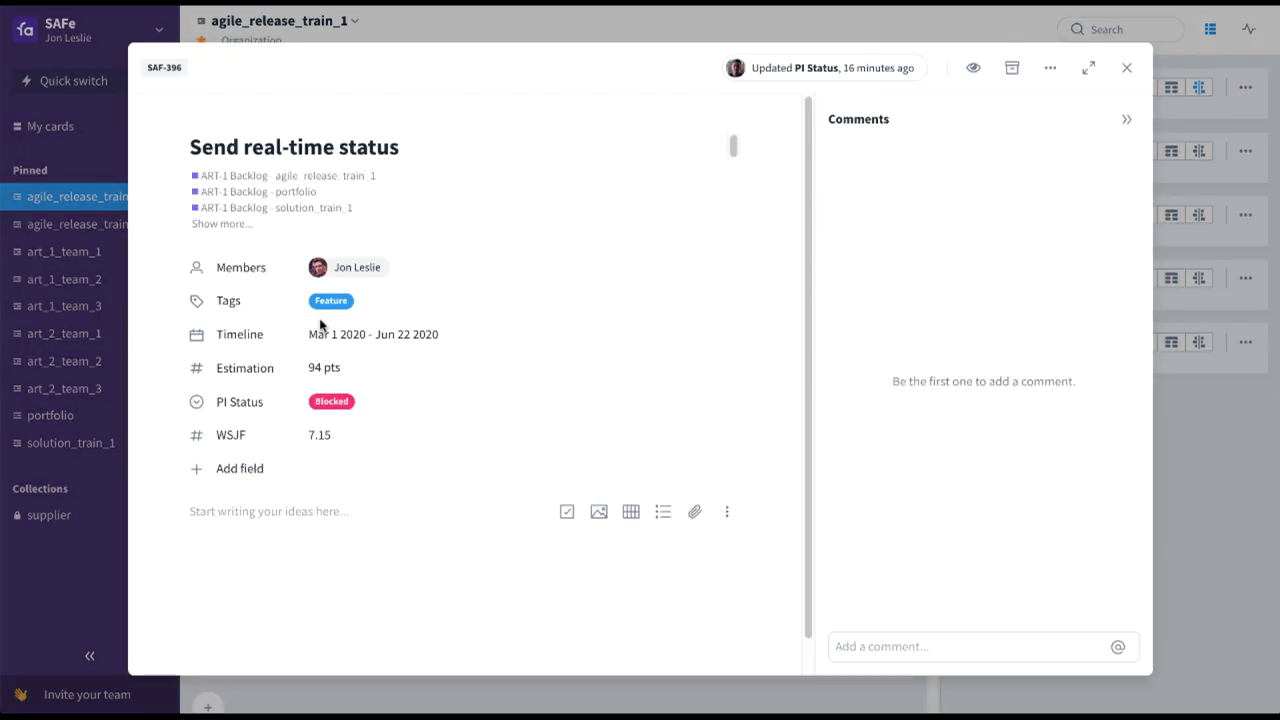
pyautogui.click(240, 226)
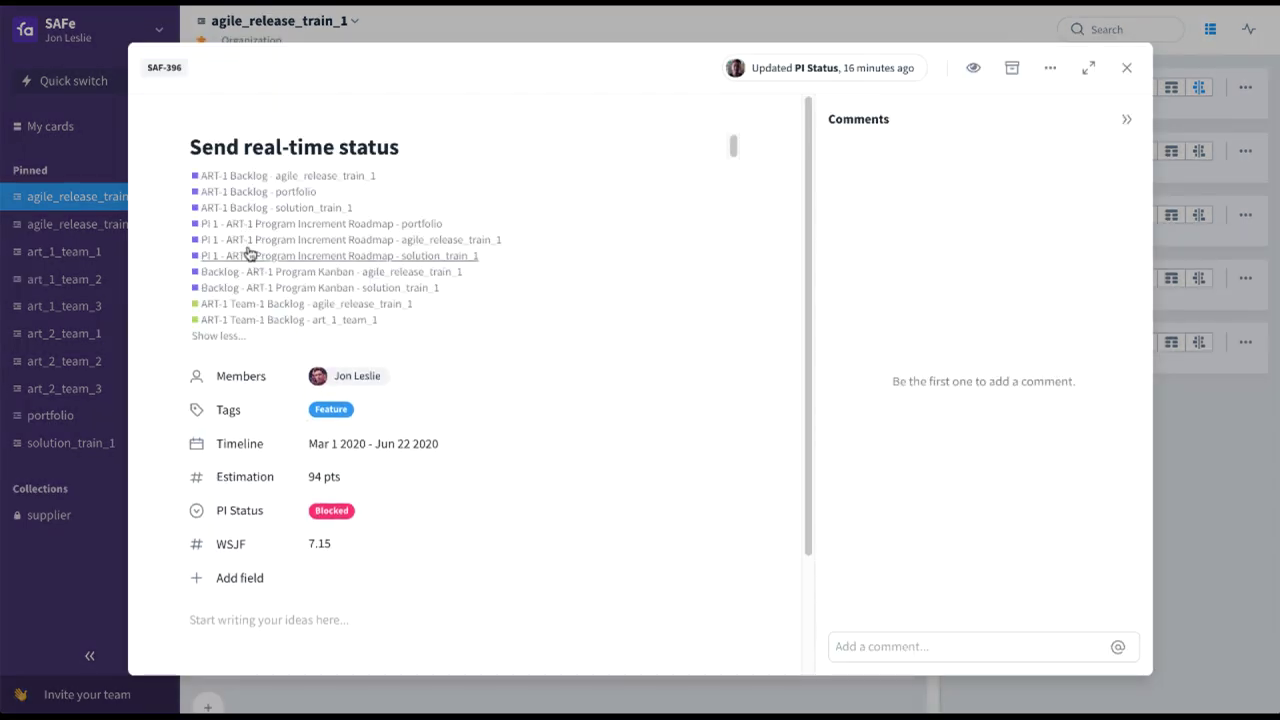
pyautogui.click(275, 322)
pyautogui.click(276, 351)
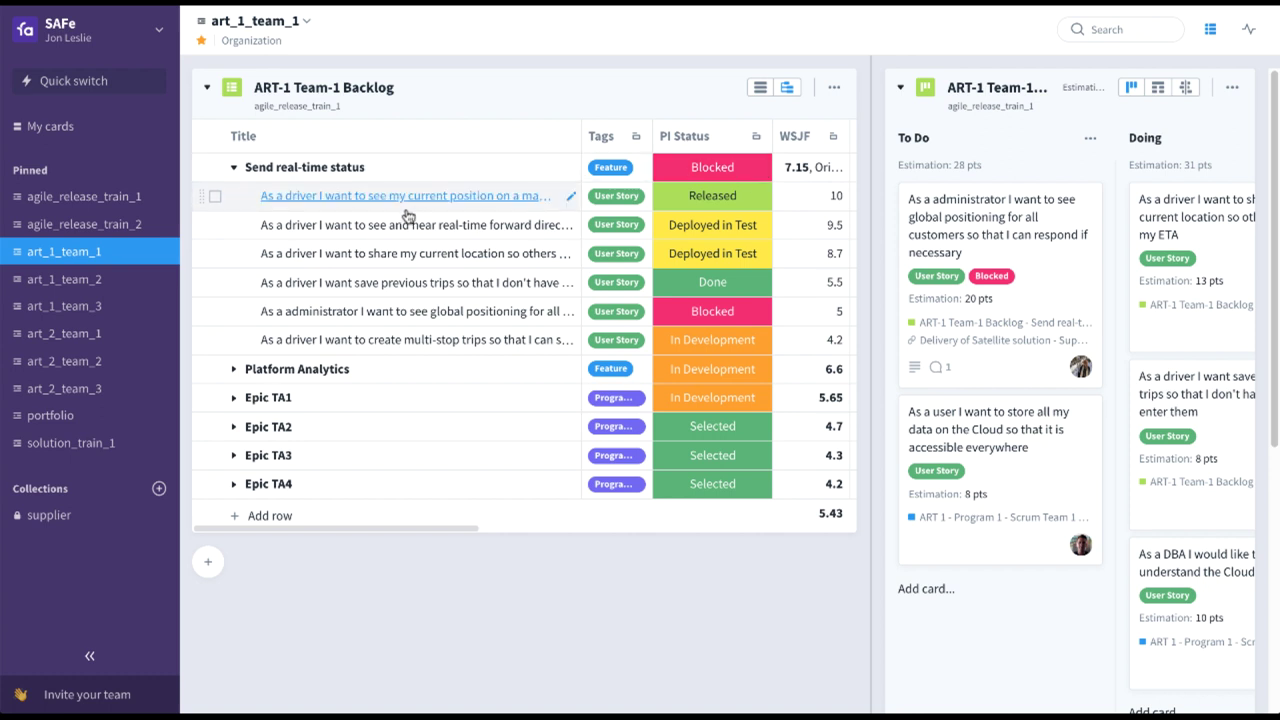
# Examine the external dependency and comment on the administrator's global positioning user story, close the card, and return to the portfolio collection
pyautogui.click(403, 320)
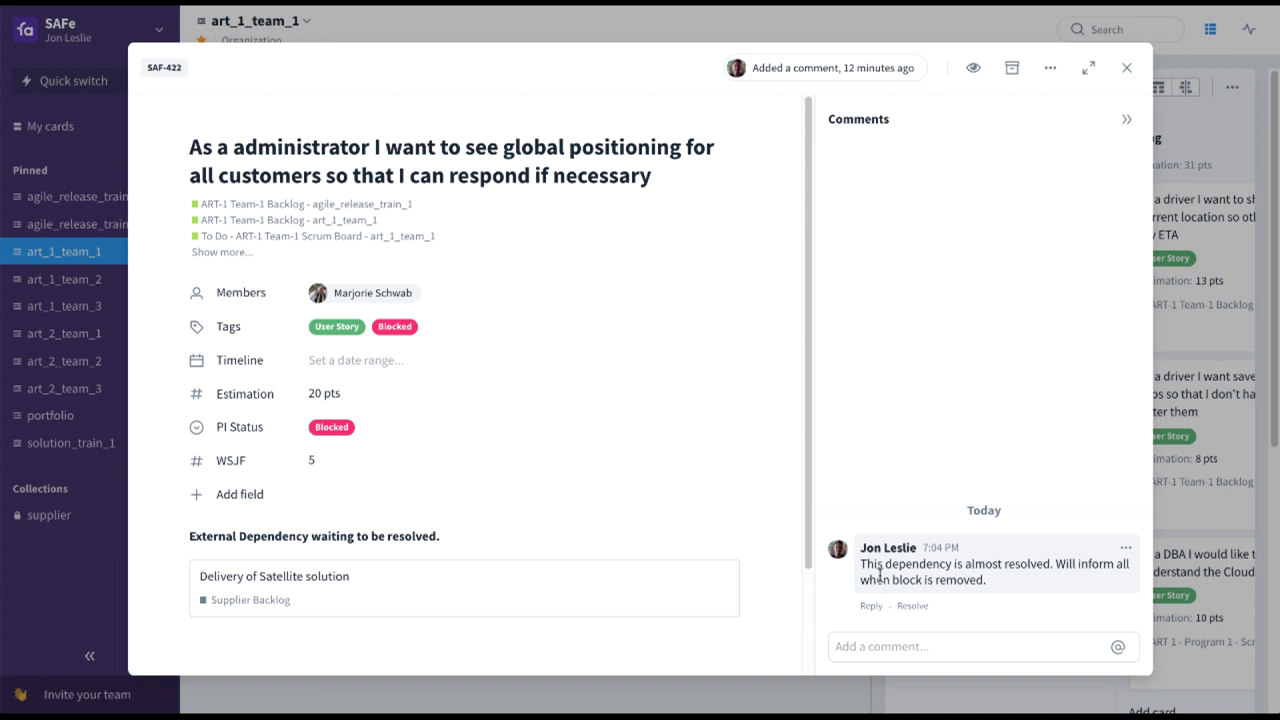
pyautogui.click(1126, 68)
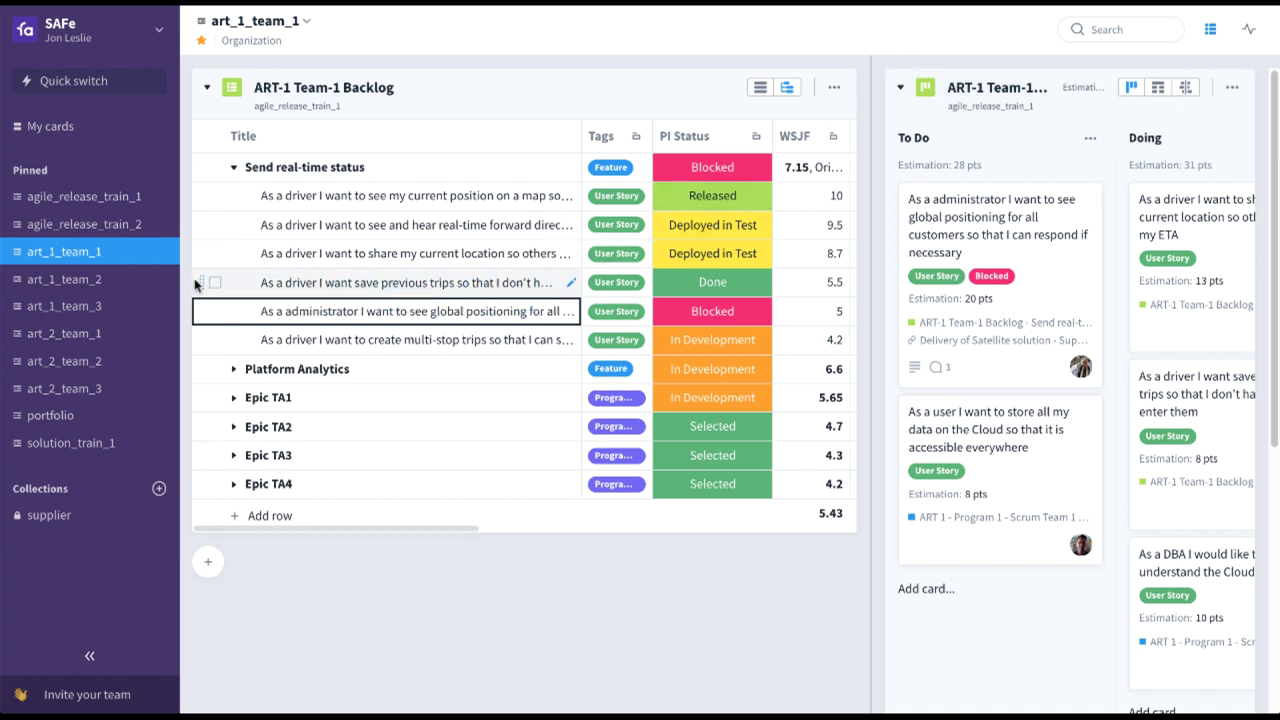
pyautogui.click(76, 416)
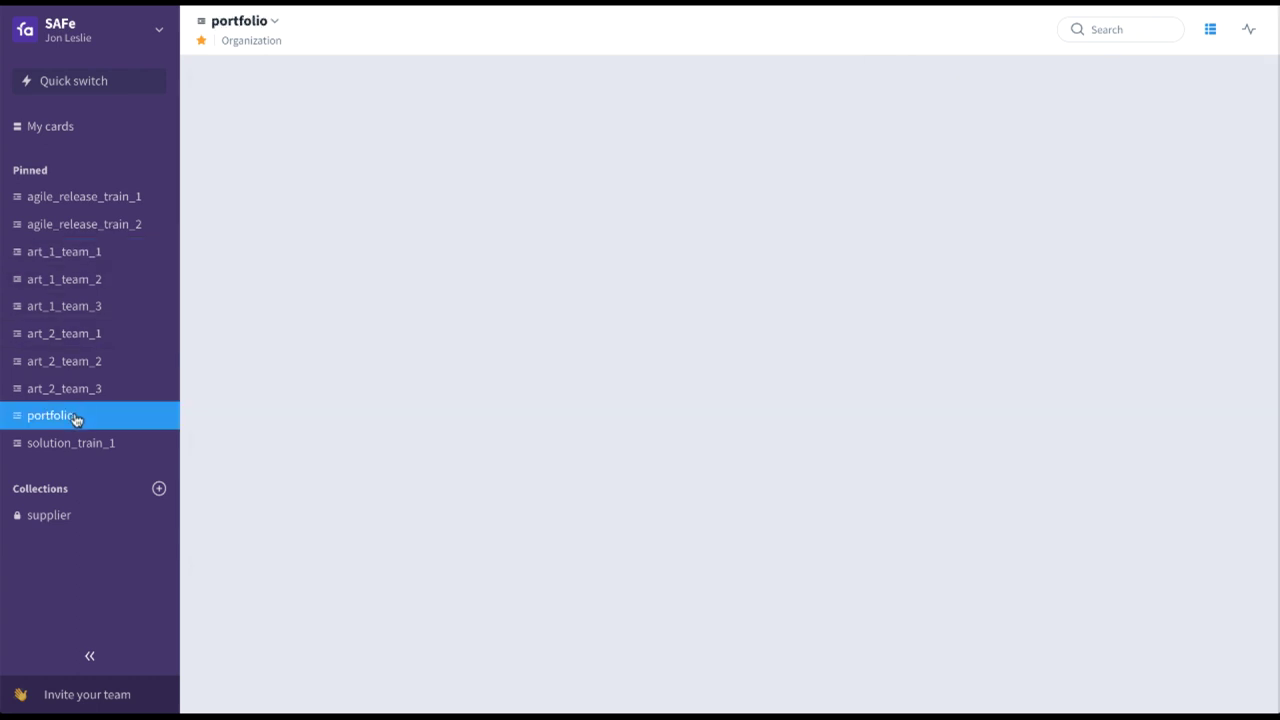